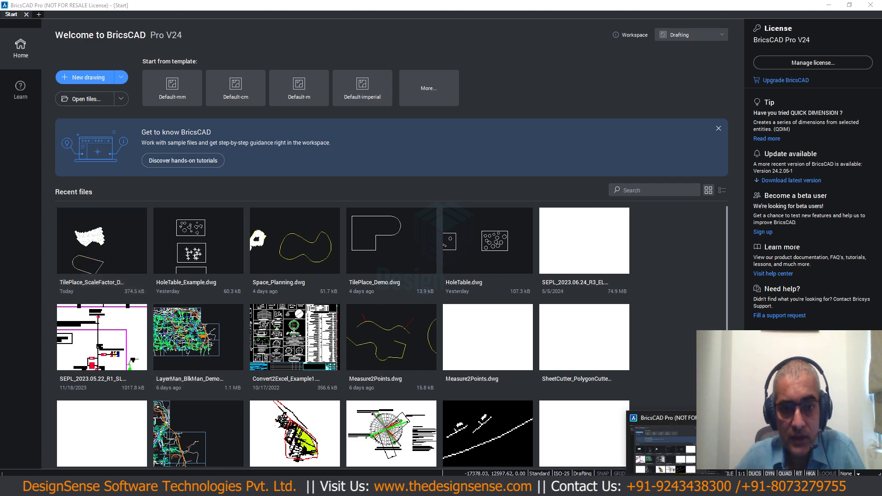
- Switch to Civil 3D to look at the CADPower command categories, and return to BricsCAD
click(687, 487)
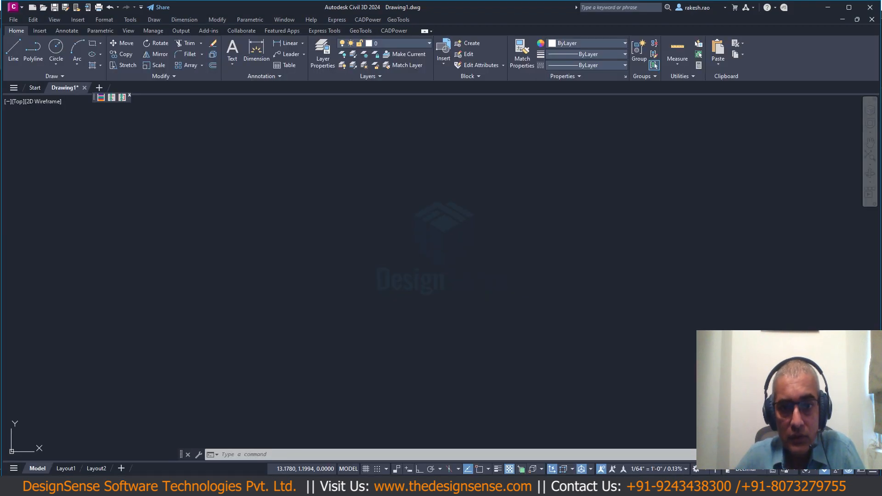
click(365, 20)
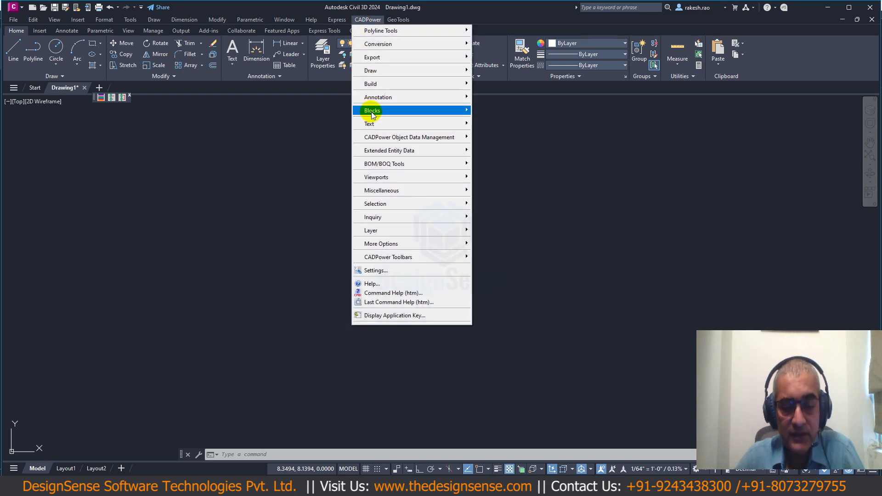
click(668, 487)
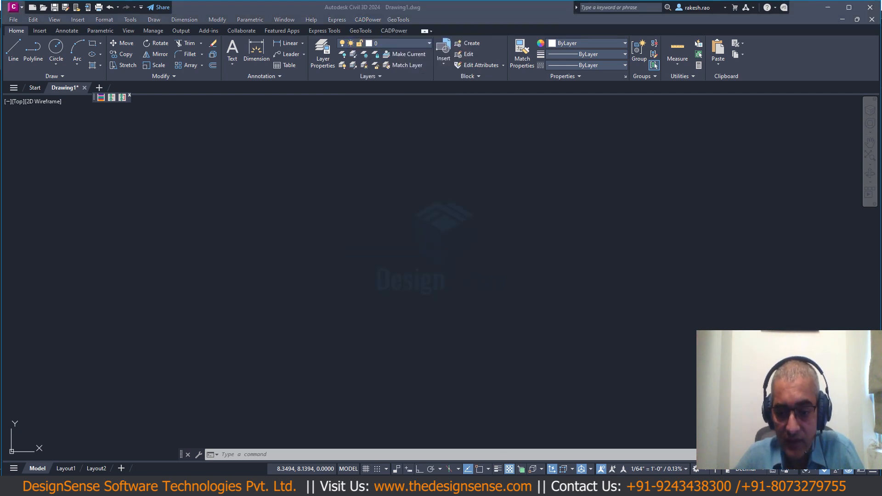
- Create a new drawing and review the CADPower command categories and its ribbon tools
click(97, 79)
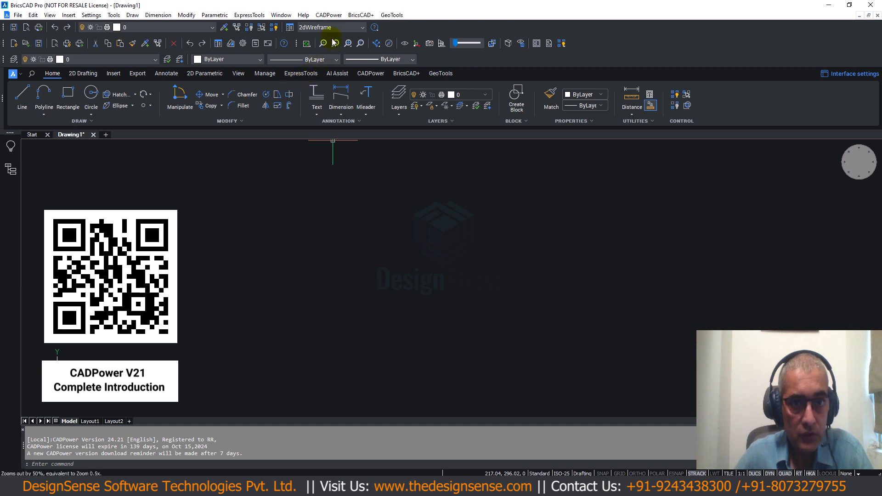
click(326, 15)
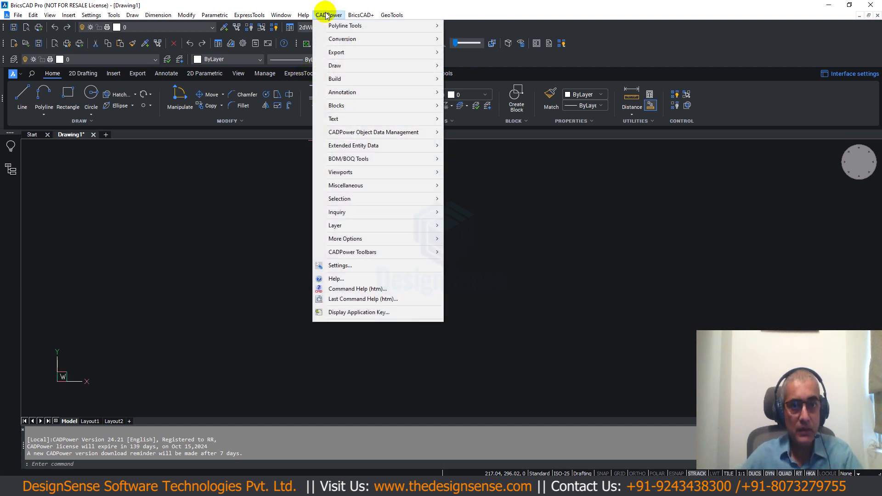
mouse_move(334, 54)
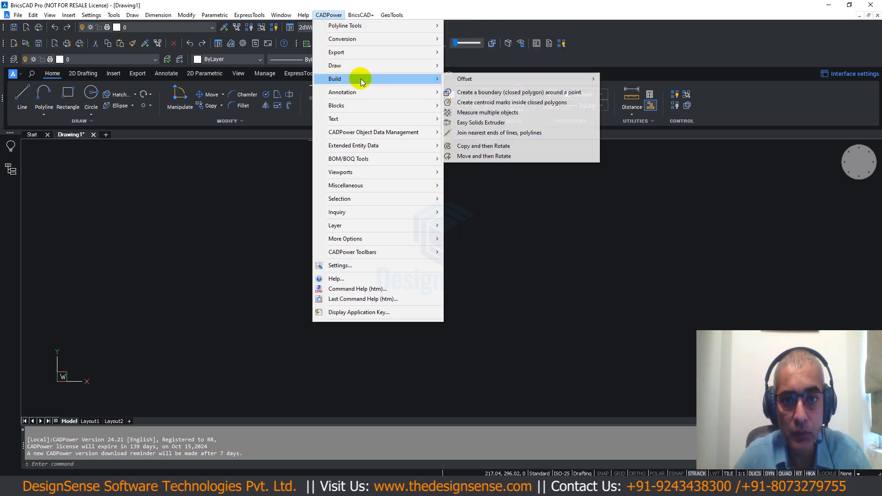
click(575, 206)
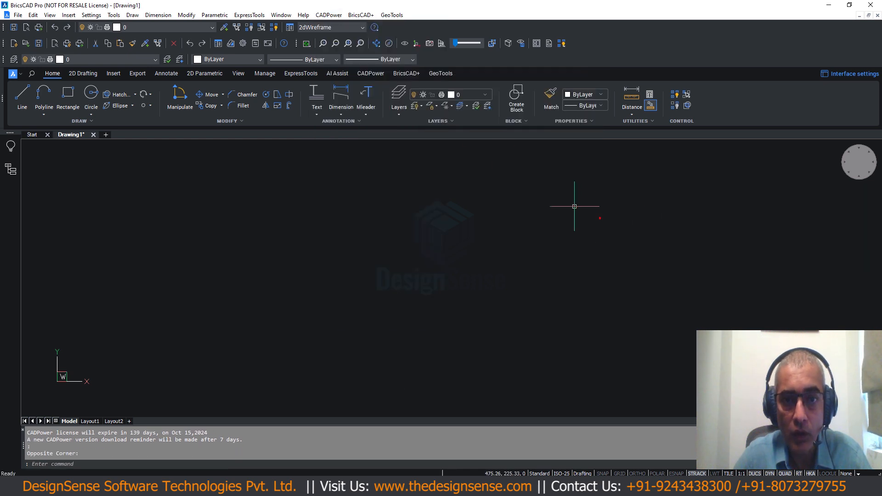
click(370, 74)
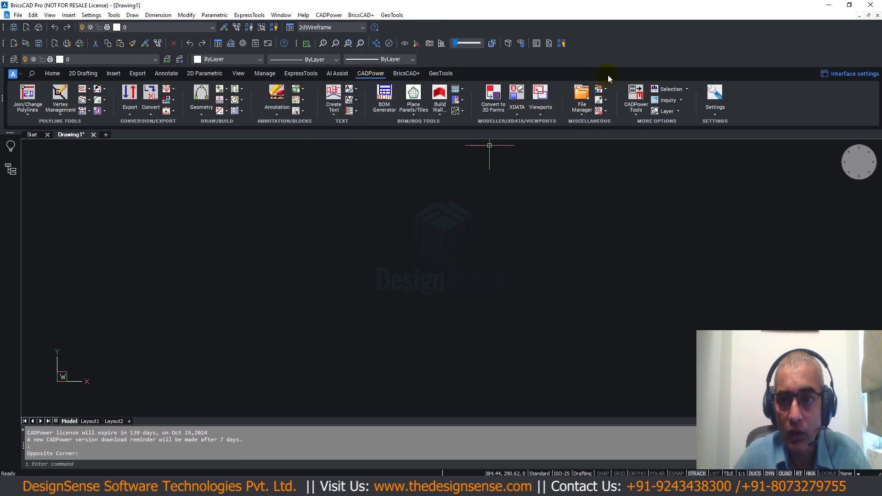
- Display the CADPower Object Table Data Tools (CP) toolbar and close it again
right_click(616, 60)
mouse_move(638, 89)
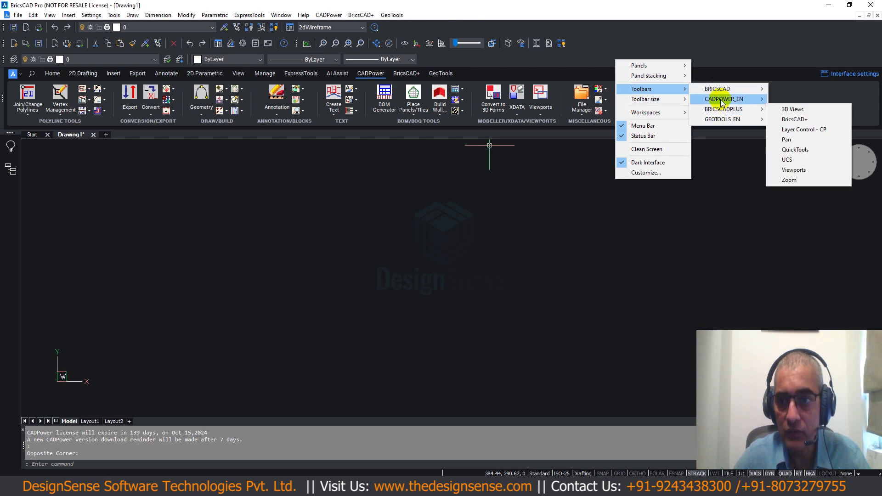
mouse_move(745, 100)
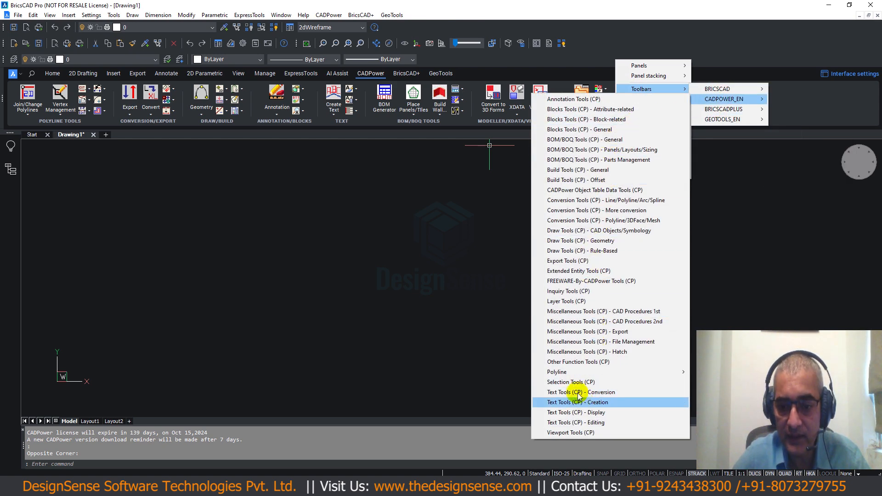
click(568, 189)
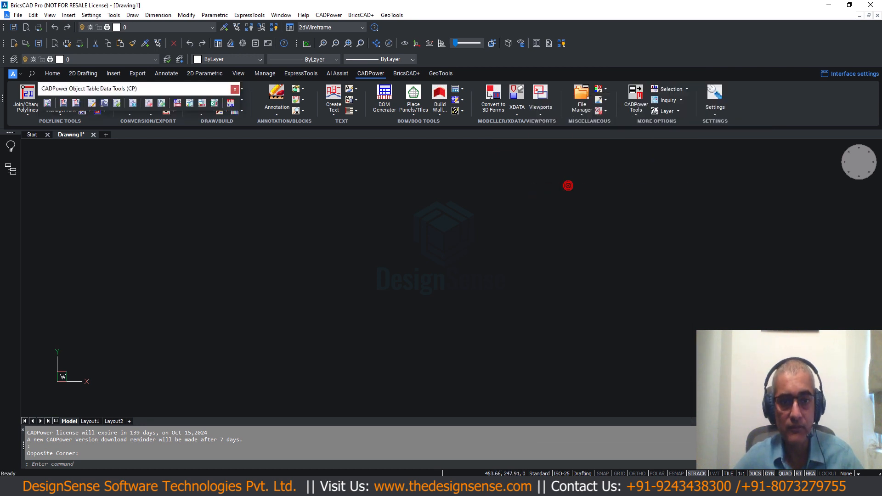
click(234, 90)
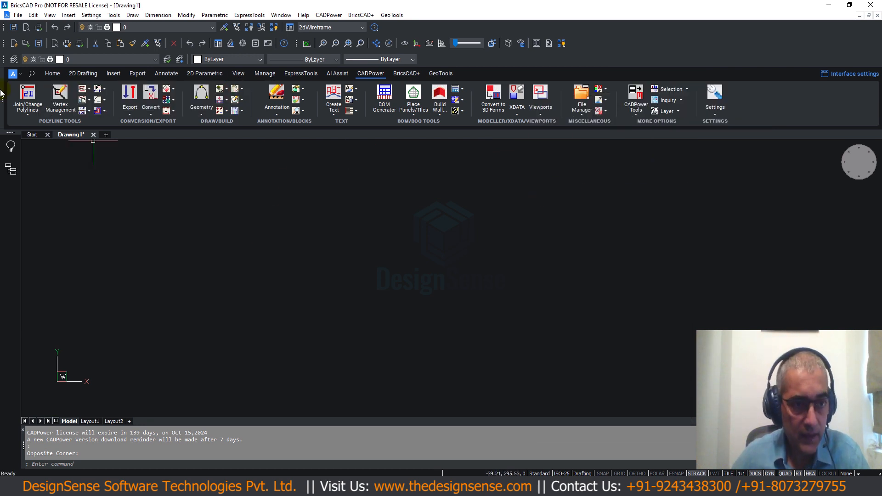
- Open the recent drawing TilePlace_ScaleFactor_Demo.dwg and accept showing its proxy graphics
click(19, 16)
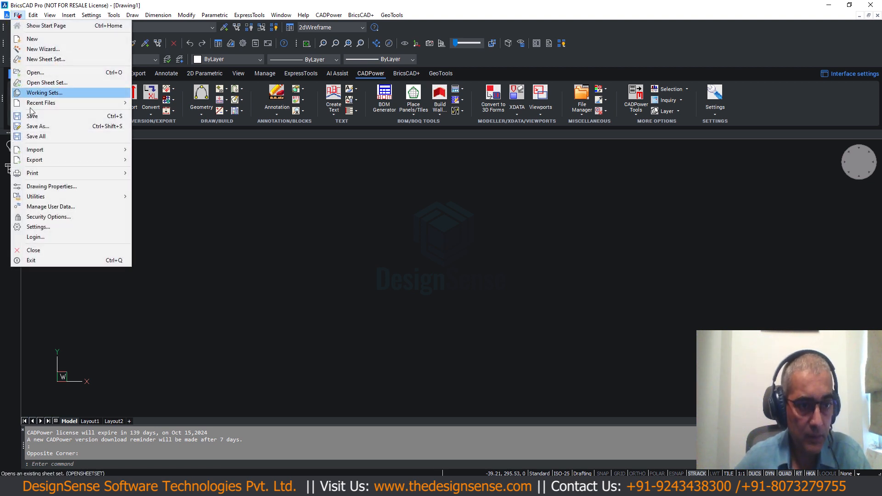
mouse_move(69, 103)
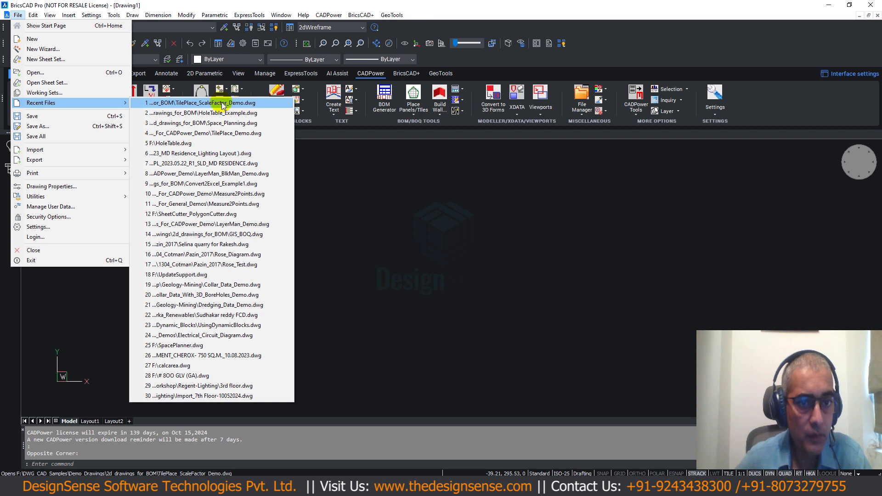
click(151, 103)
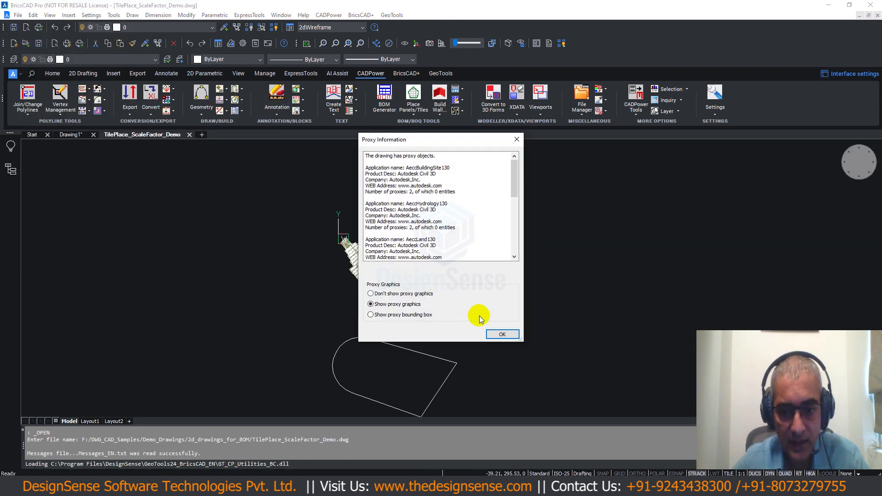
click(500, 334)
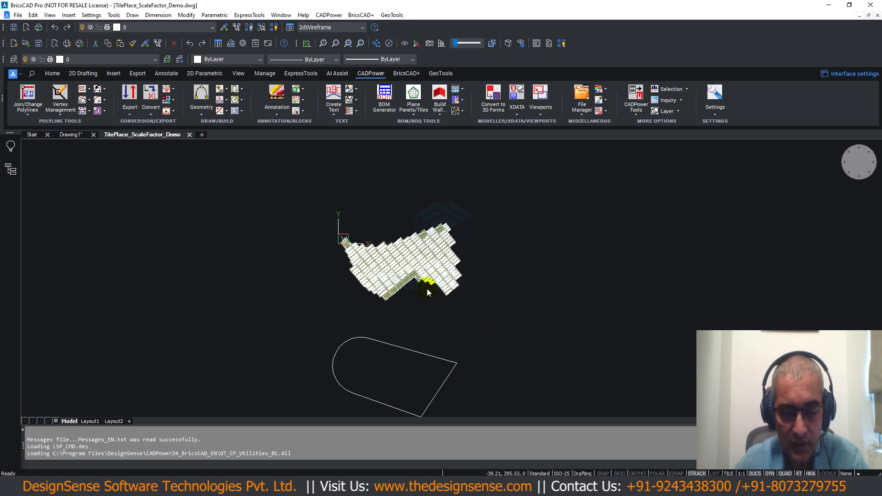
- Start the CADPower Place panels/tiles tool for the empty polygon and choose TILE as the tile block
scroll(425, 280, up, 3)
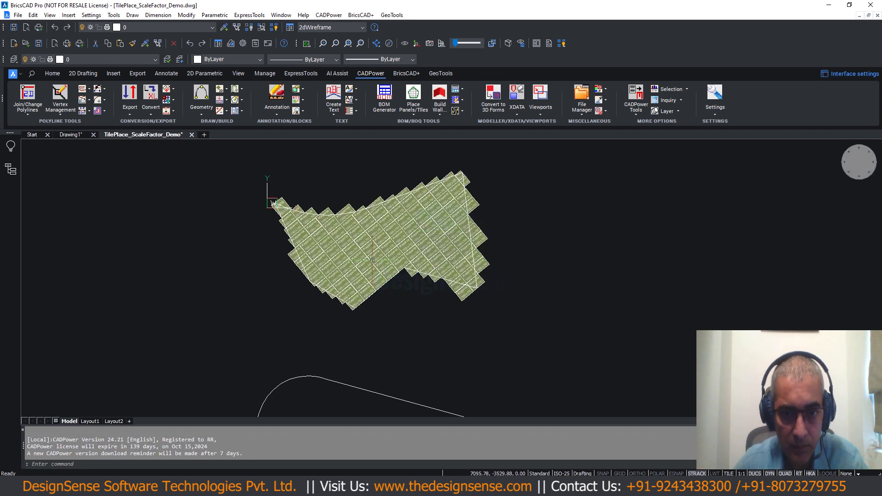
scroll(420, 298, down, 2)
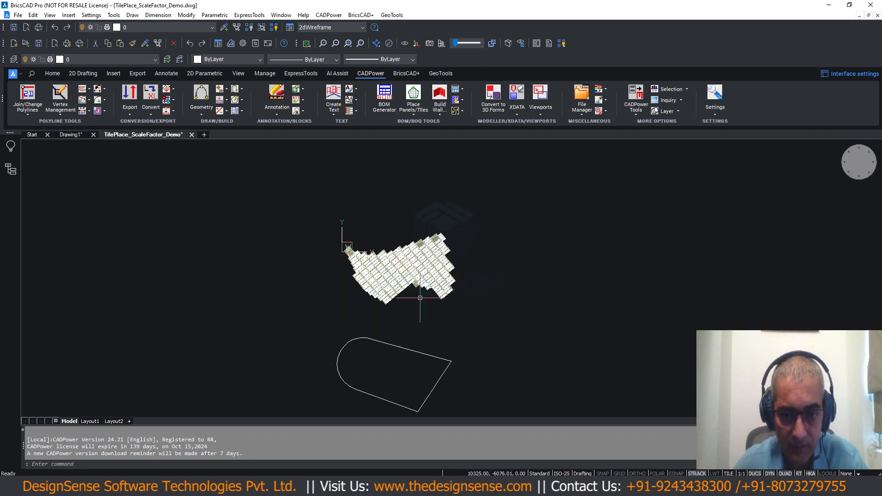
middle_drag(419, 298, 419, 199)
scroll(402, 261, up, 2)
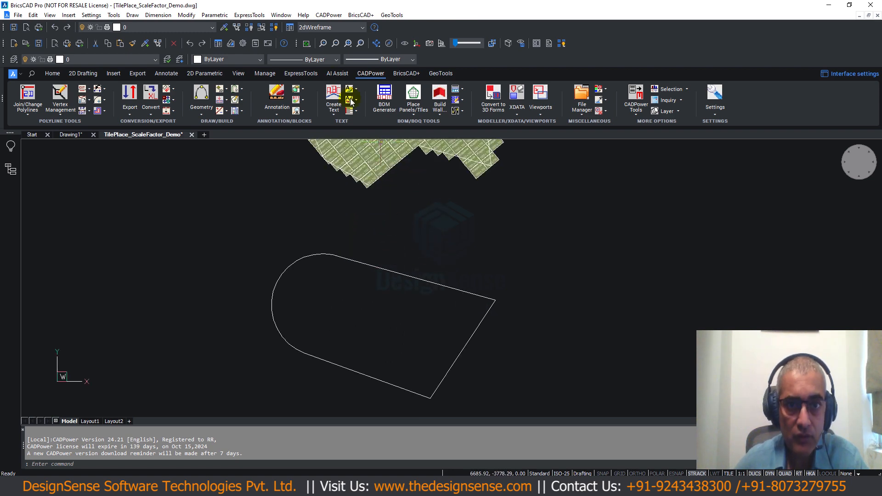
click(327, 14)
mouse_move(346, 159)
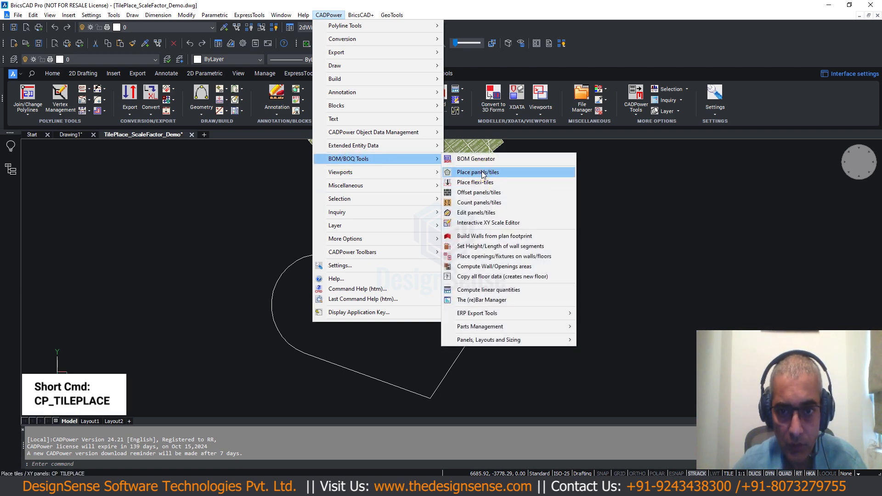
click(480, 172)
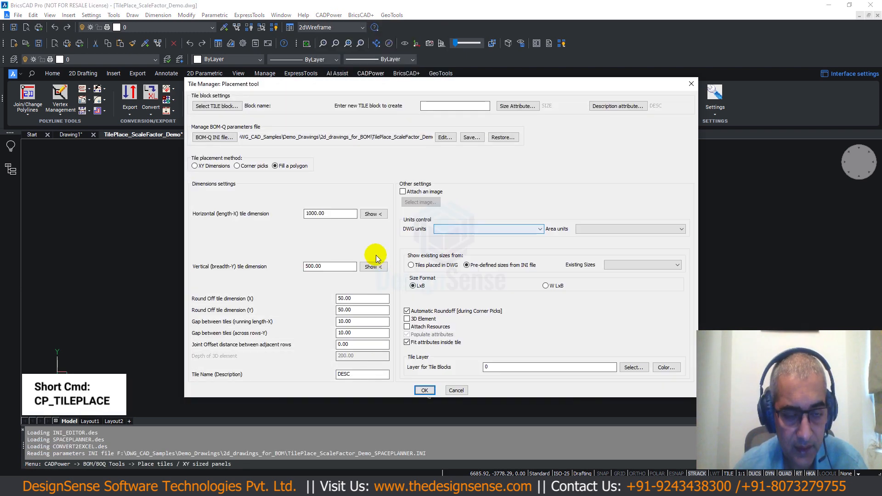
click(228, 106)
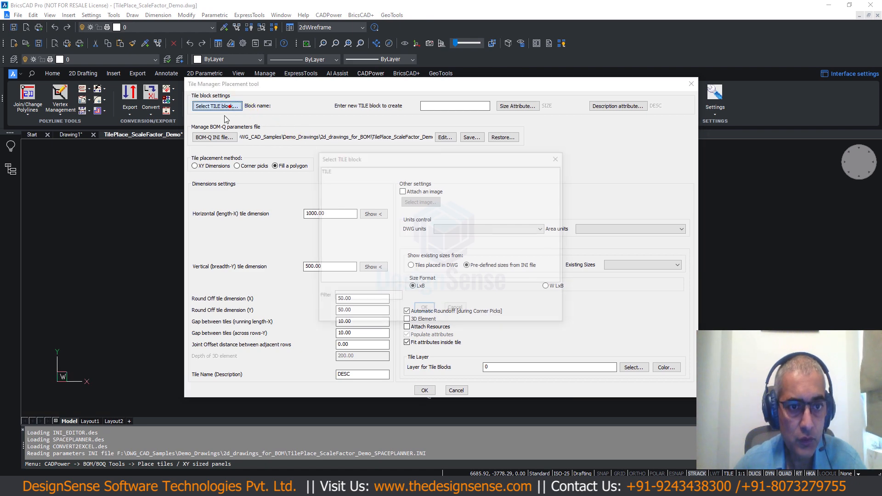
click(323, 170)
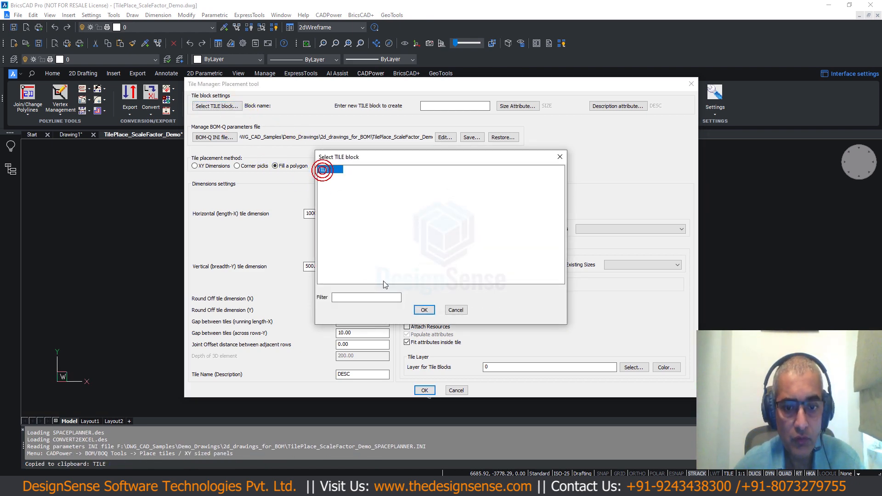
click(424, 311)
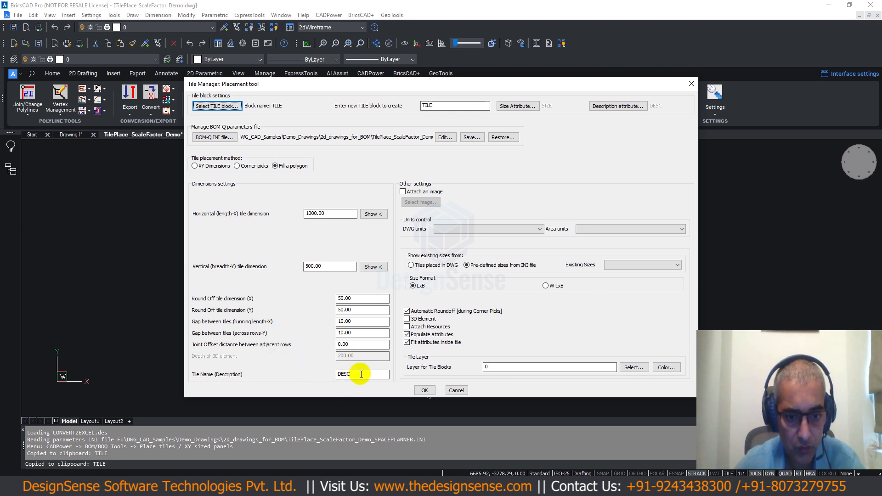
- Set the tile name description to Kajaria, enable 3D Element, and accept the tile placement settings
drag(361, 374, 305, 374)
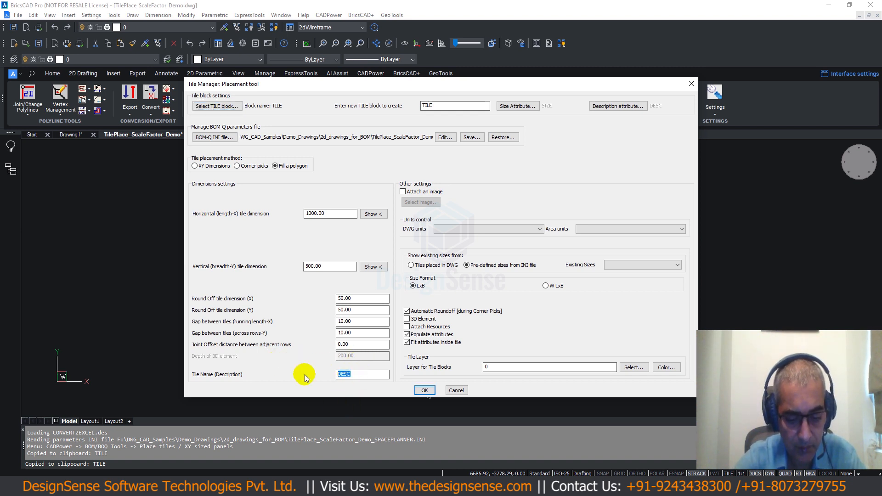
text(Kajaria)
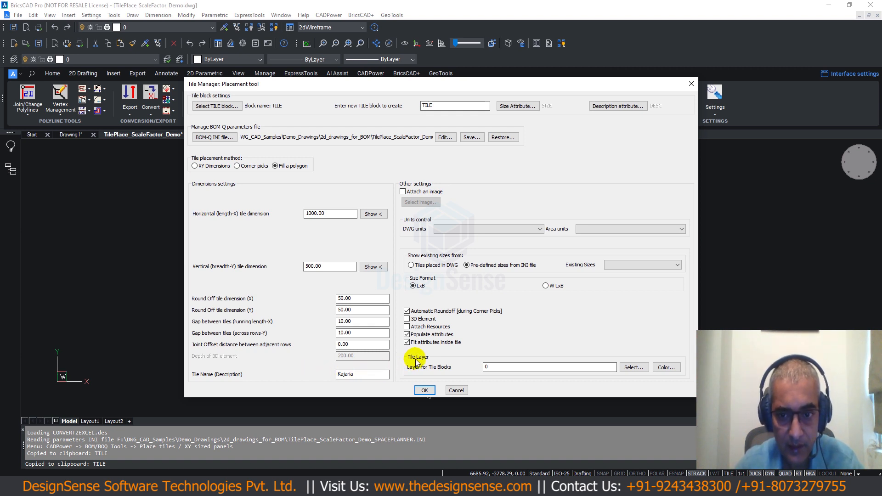
click(407, 320)
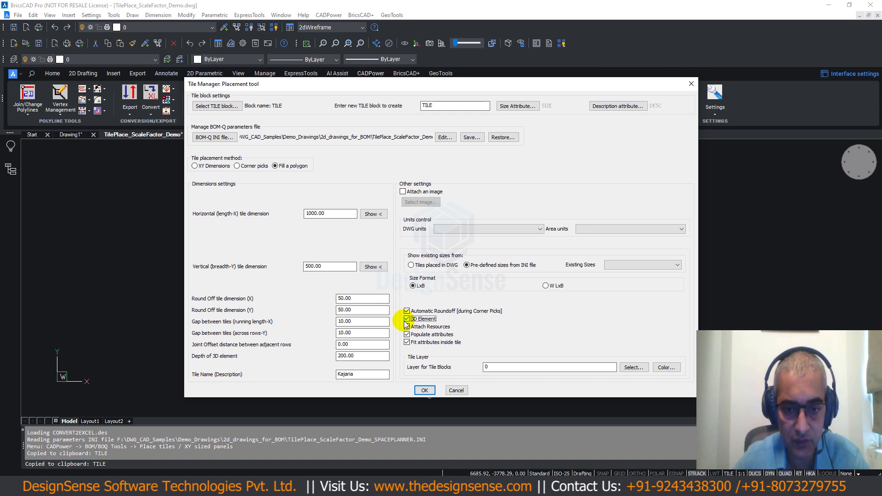
click(407, 327)
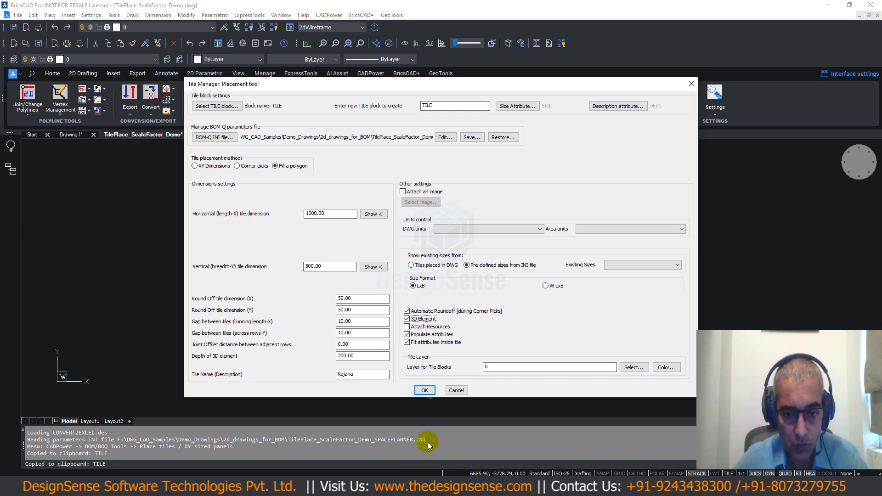
click(425, 391)
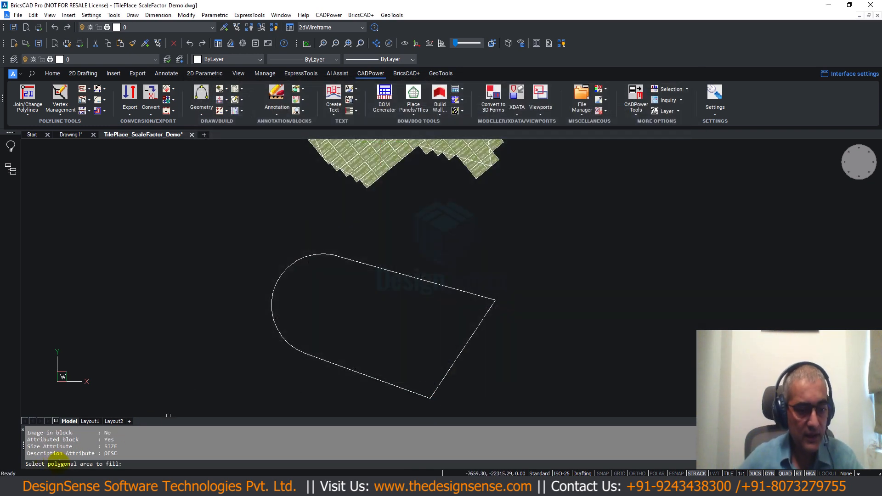
- Fill the round-ended polygon with tiles, with the origin at the arc's lower endpoint and alignment toward the polygon's lowest corner
click(309, 359)
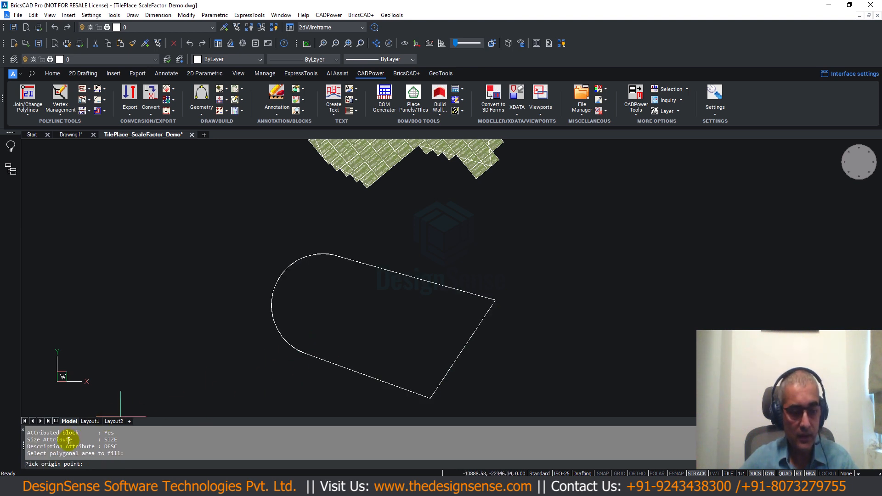
shift+right_click(425, 399)
click(479, 204)
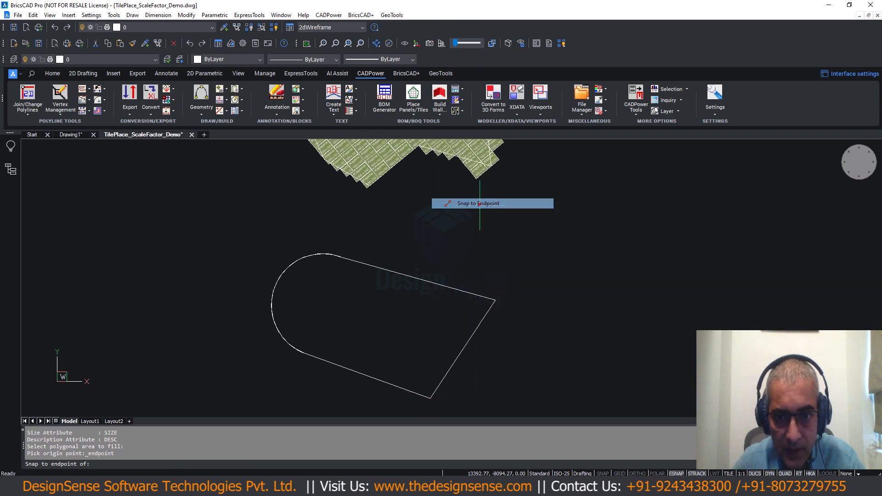
click(305, 354)
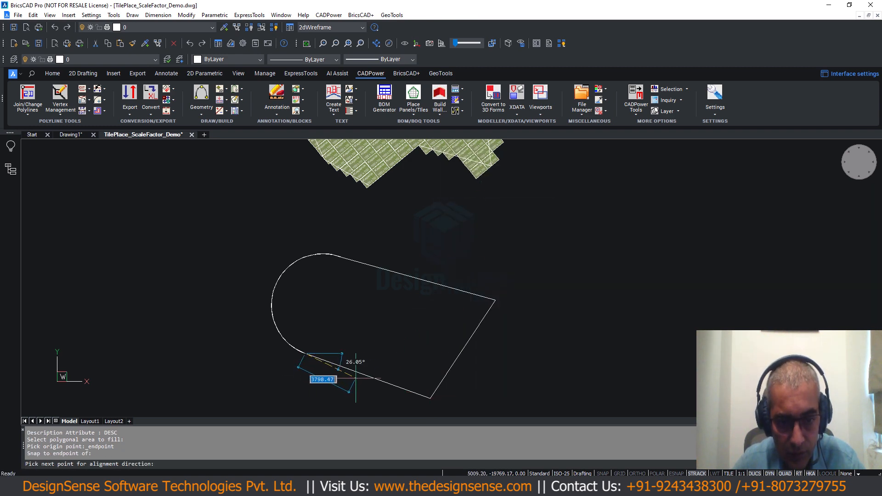
shift+right_click(403, 392)
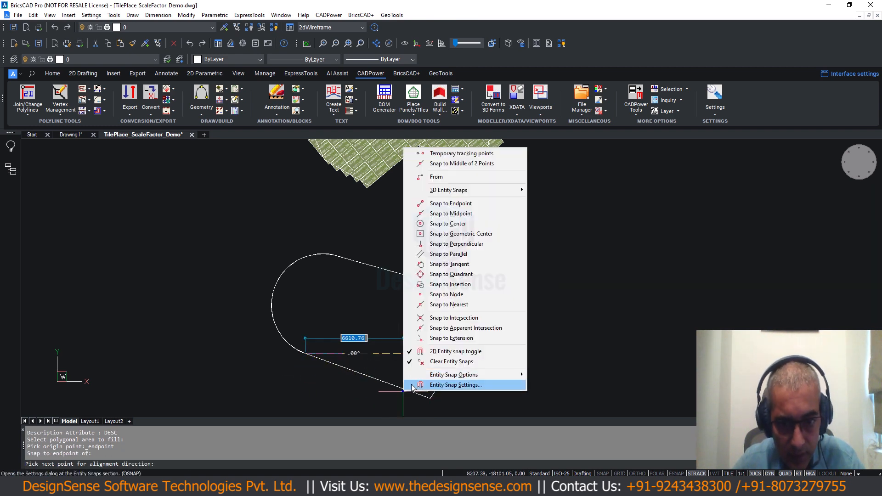
click(453, 205)
click(430, 398)
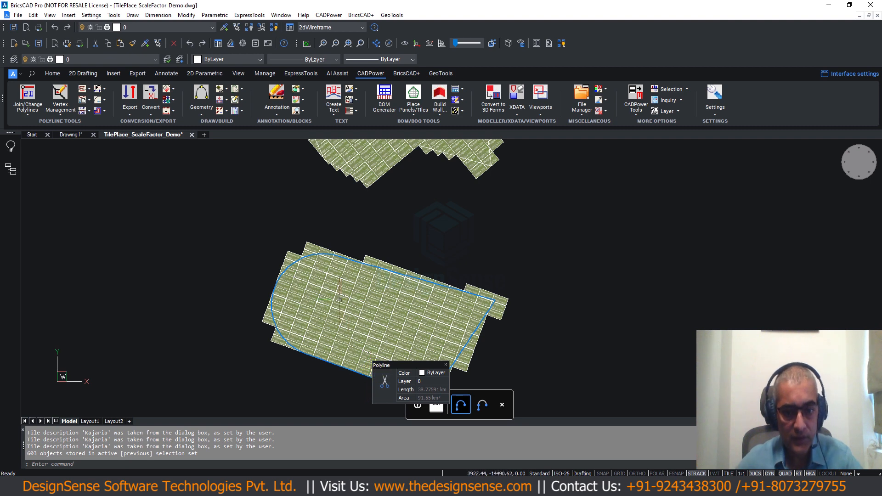
middle_drag(295, 292, 315, 242)
scroll(348, 213, up, 3)
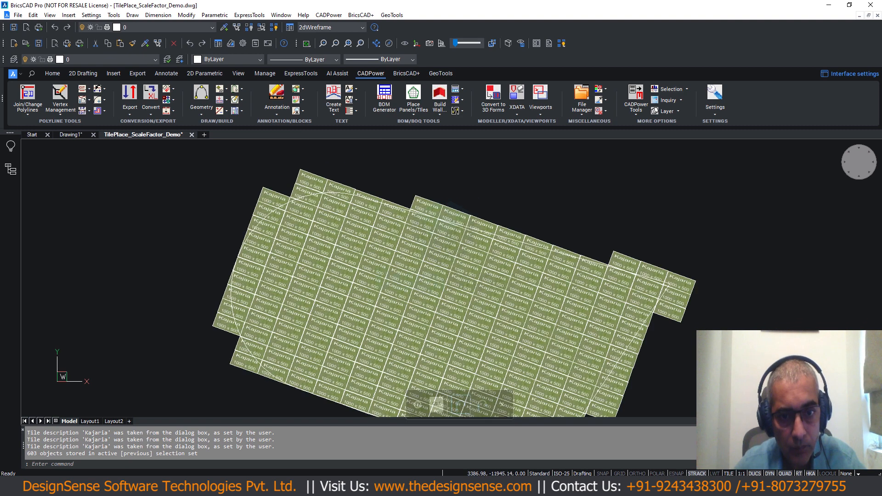
- Inspect the description and size attributes of the topmost corner tile in the round-ended area, leaving them unedited
scroll(457, 236, up, 3)
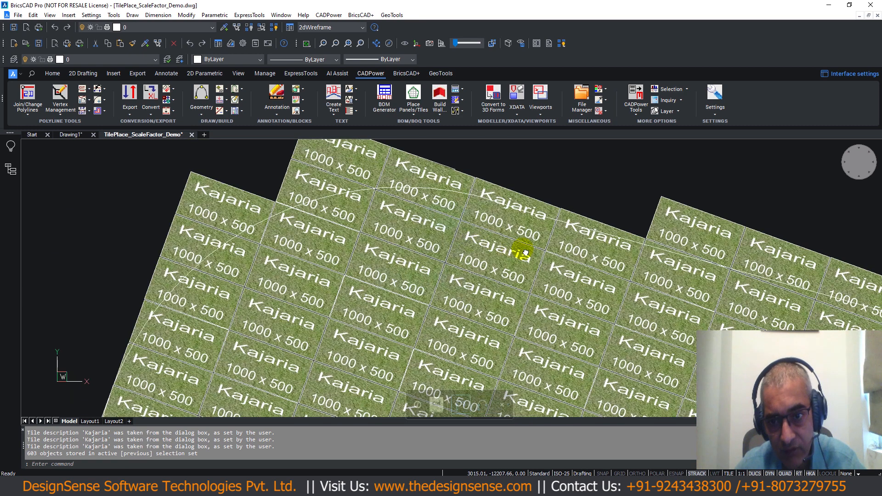
scroll(457, 234, down, 1)
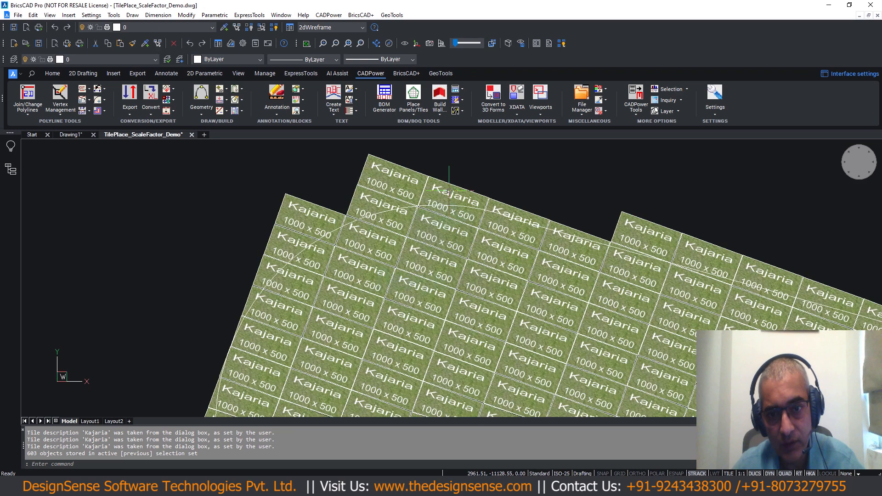
mouse_move(449, 185)
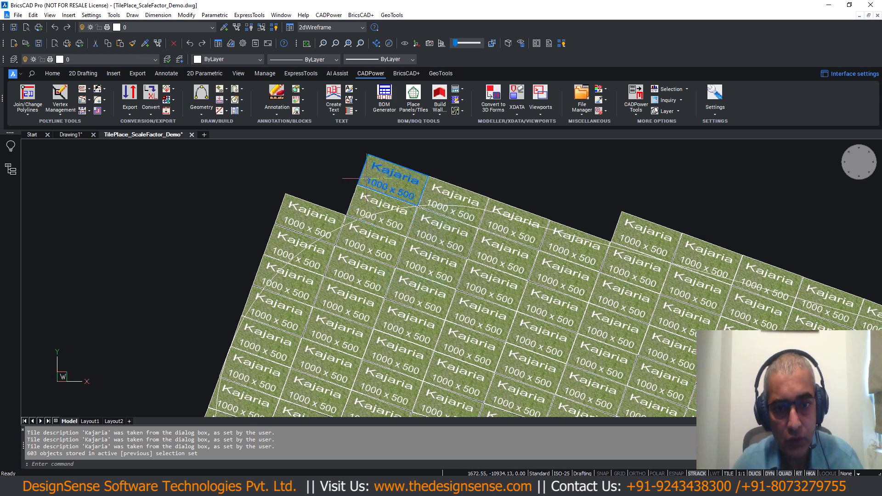
mouse_move(366, 180)
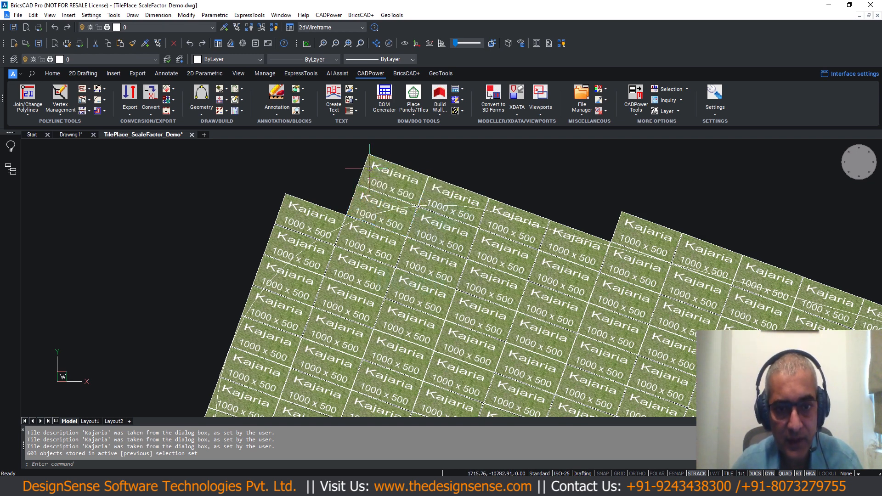
key(Escape)
key(Escape)
key(Escape)
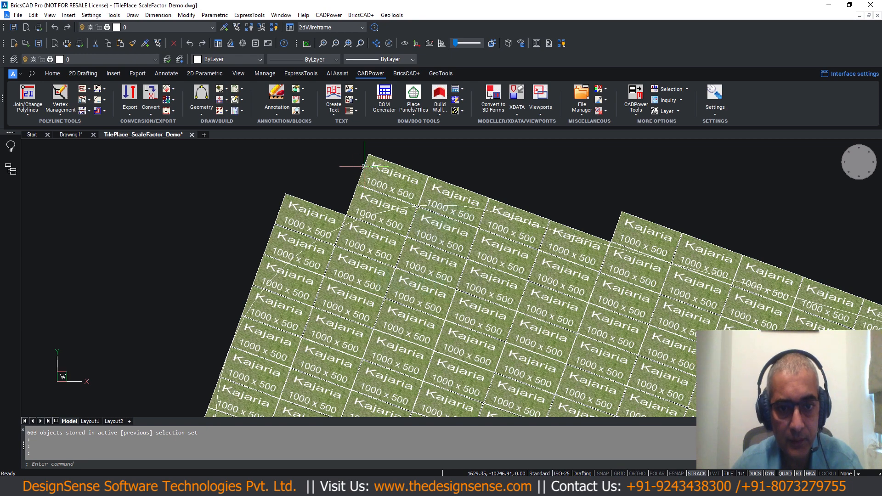
double_click(364, 166)
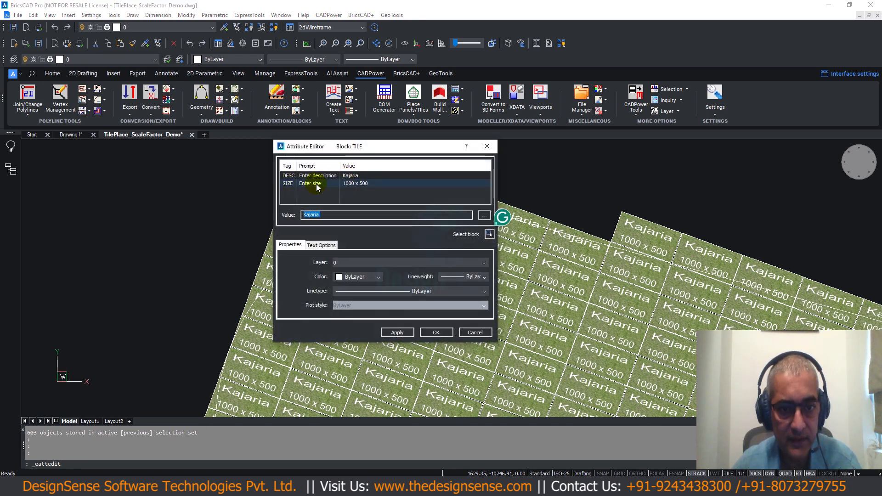
click(474, 332)
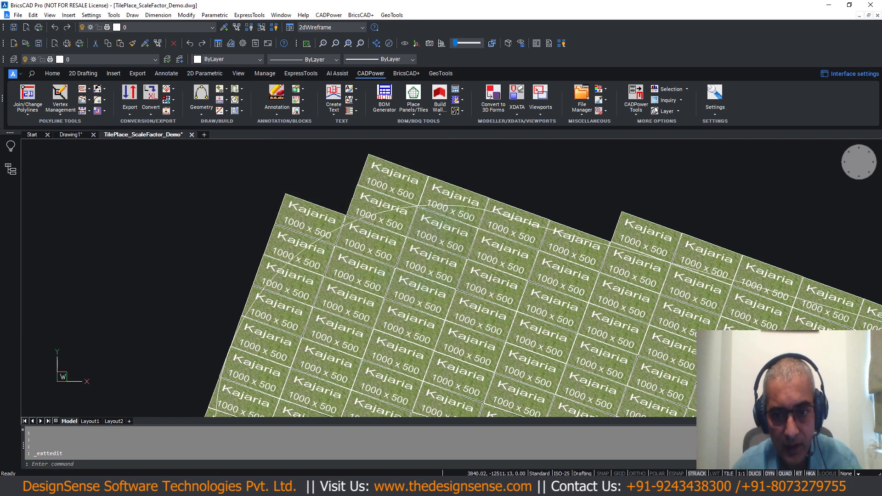
- Examine the tile layout of the round-ended area and compare it with the edge tile sizes in the irregular tiled polygon above
scroll(478, 262, down, 5)
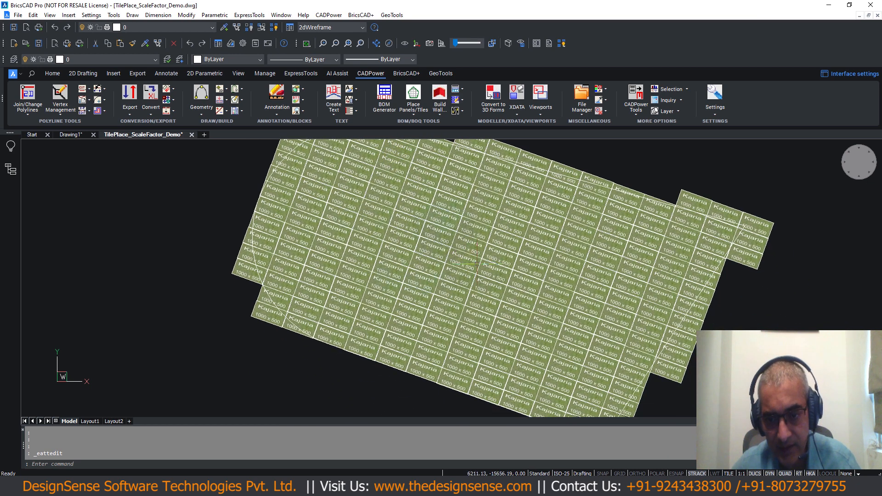
middle_drag(524, 283, 481, 270)
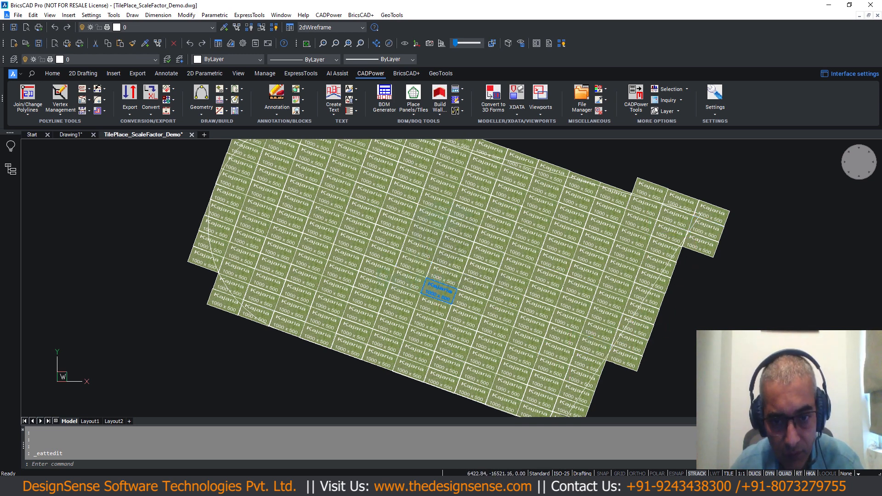
scroll(439, 291, up, 2)
scroll(443, 285, up, 2)
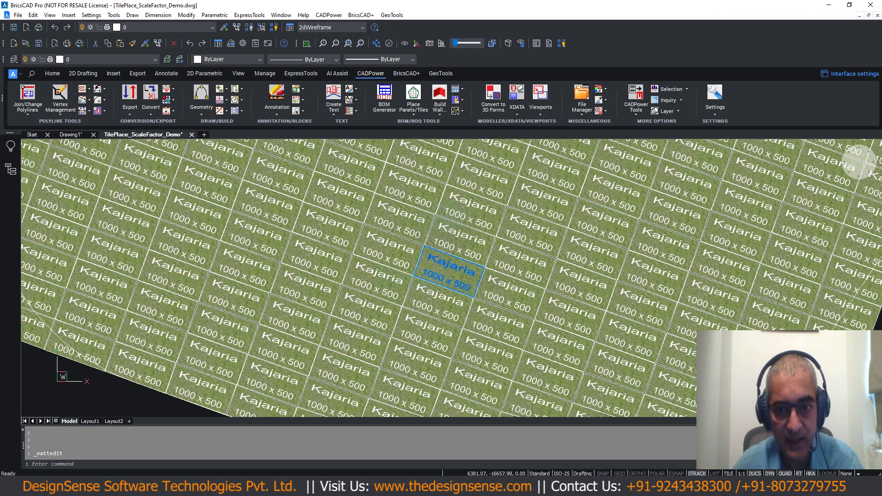
scroll(429, 294, down, 4)
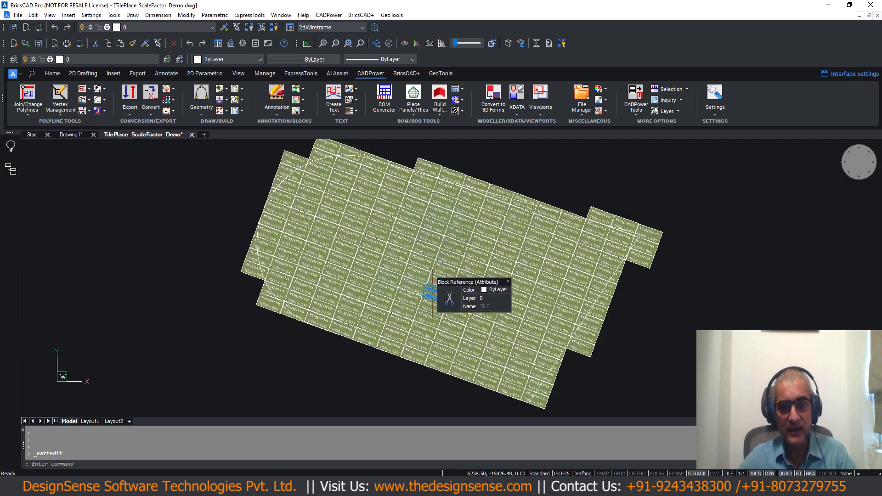
middle_drag(484, 179, 457, 336)
middle_drag(435, 198, 427, 360)
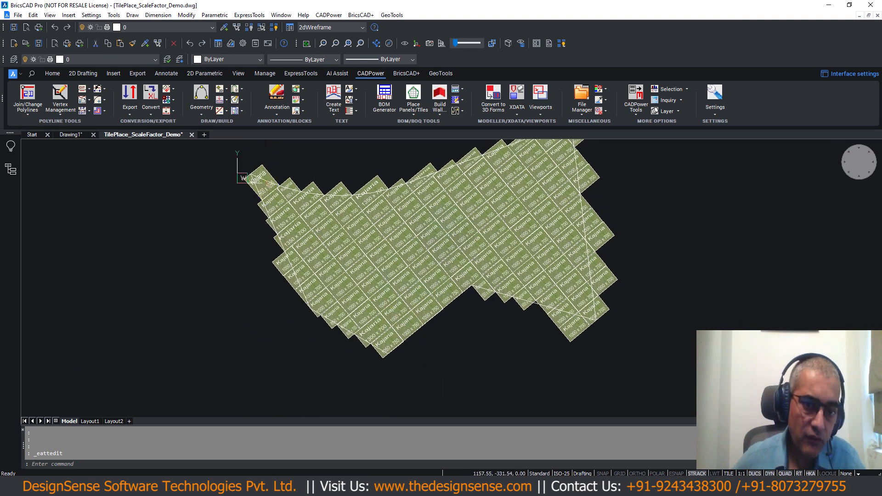
scroll(271, 198, up, 5)
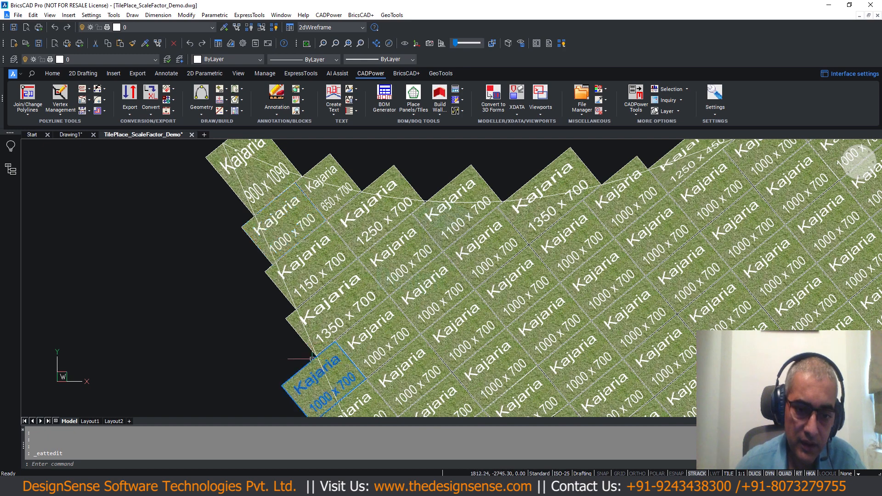
scroll(306, 317, down, 2)
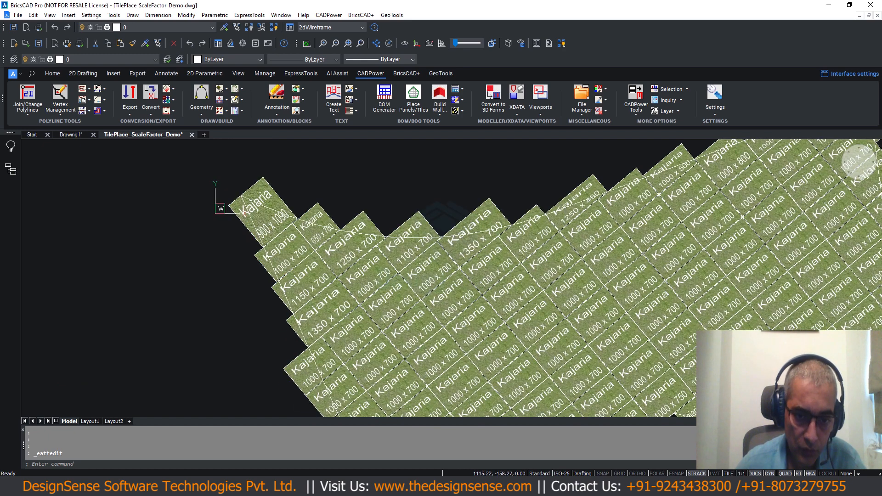
middle_drag(294, 315, 317, 107)
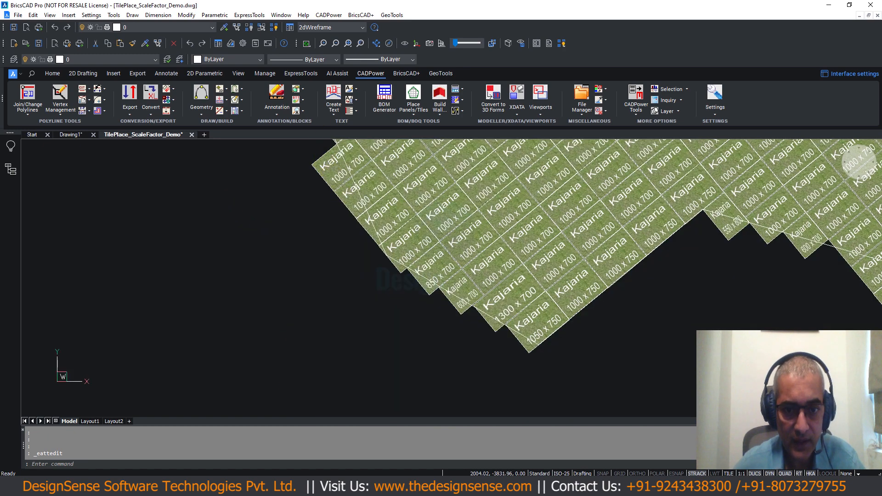
scroll(346, 202, down, 2)
scroll(351, 257, down, 1)
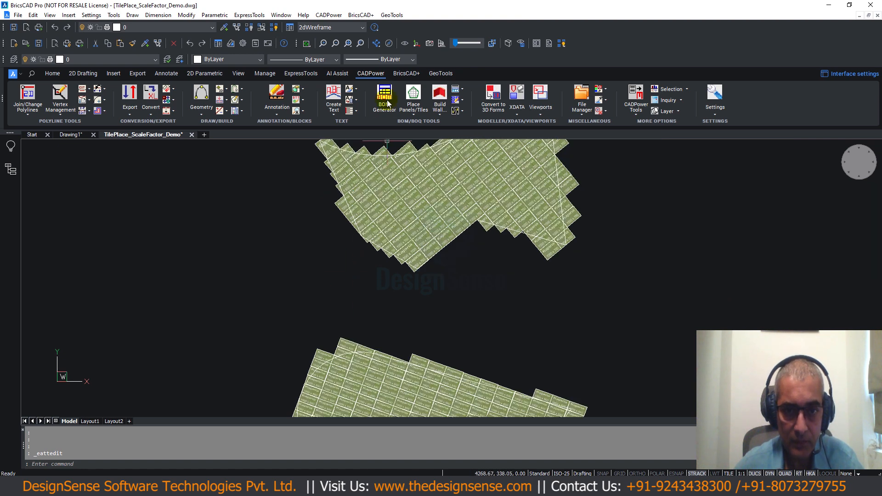
- Start the Interactive XY Scale Editor on the round-ended area's topmost corner tile, with SIZE as the attribute to update
click(322, 15)
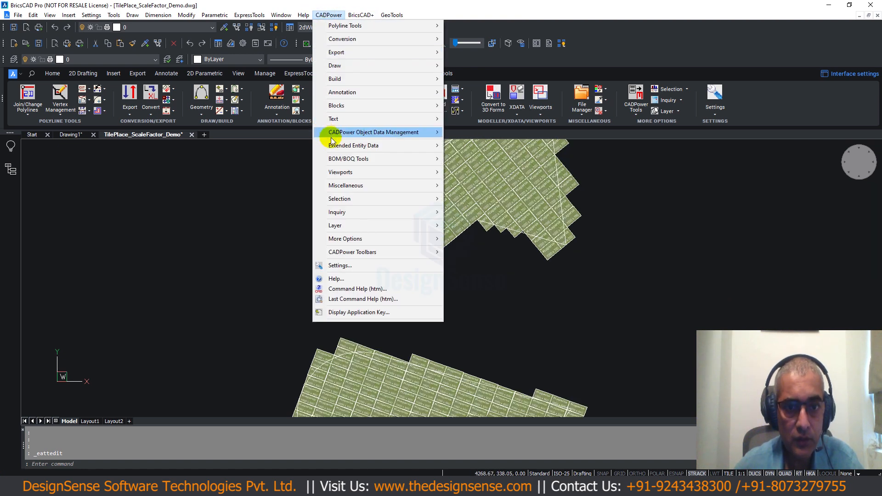
mouse_move(367, 158)
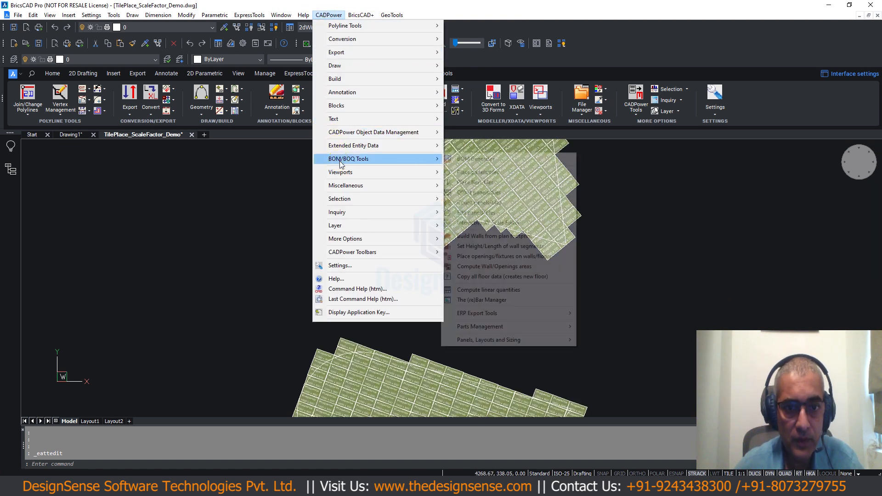
click(473, 222)
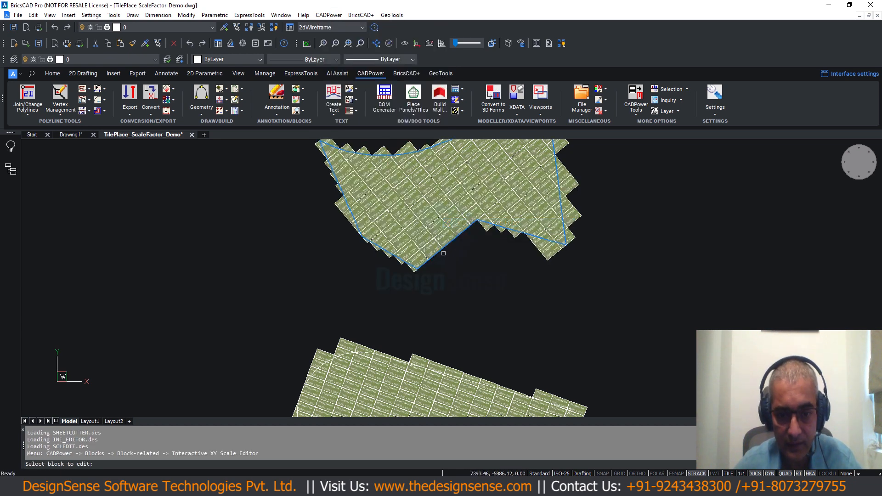
scroll(367, 325, up, 3)
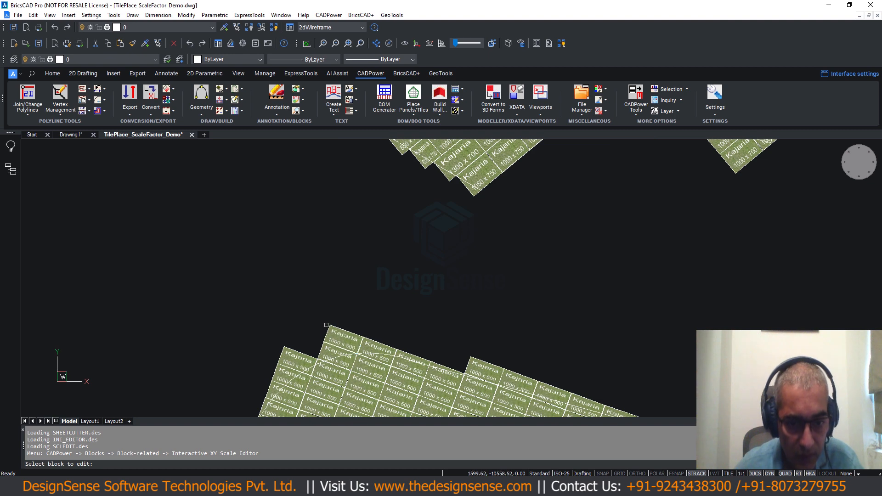
click(328, 327)
scroll(329, 327, up, 5)
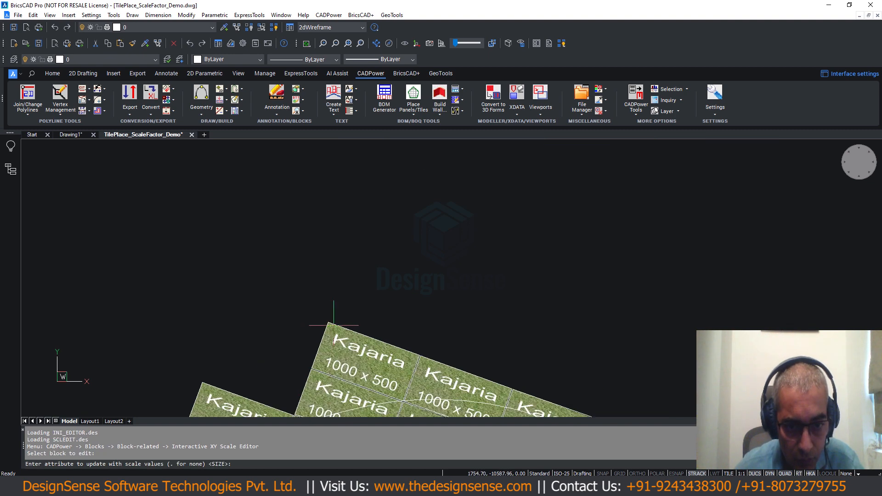
middle_drag(359, 222, 366, 182)
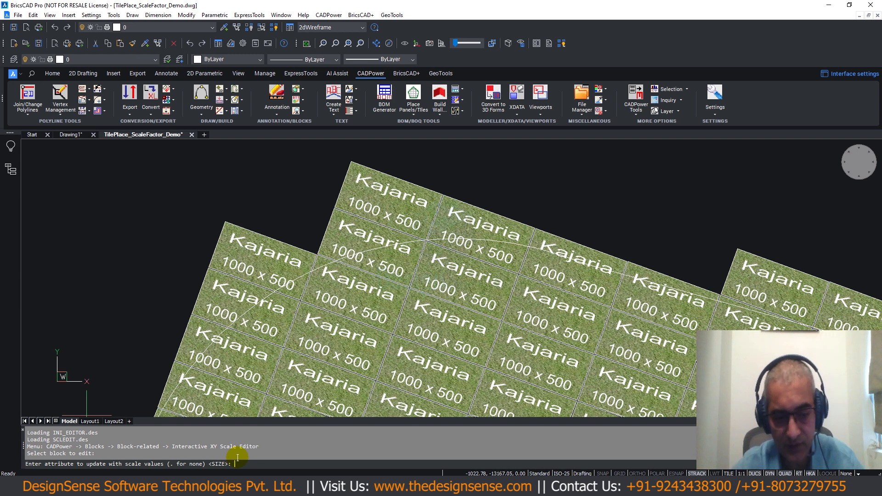
key(Return)
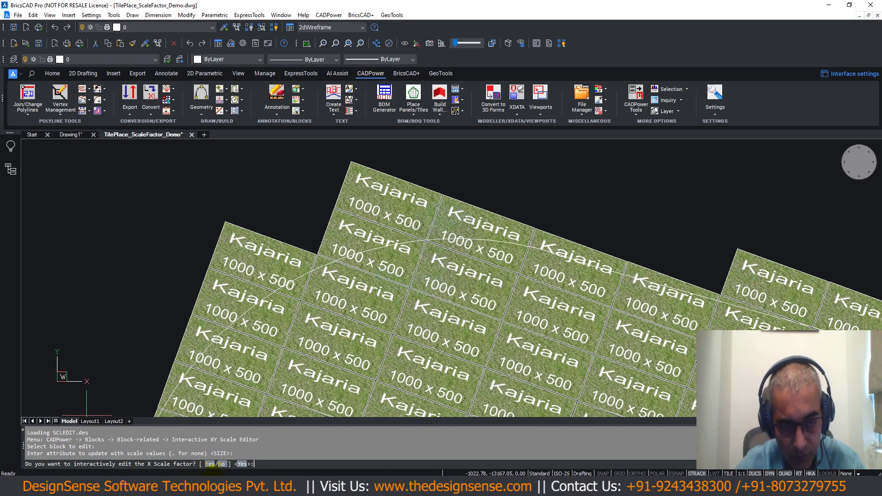
- Reduce the tile's X scale to 940 in increments of -10 from its insertion point, and exit without editing the Y scale
key(Return)
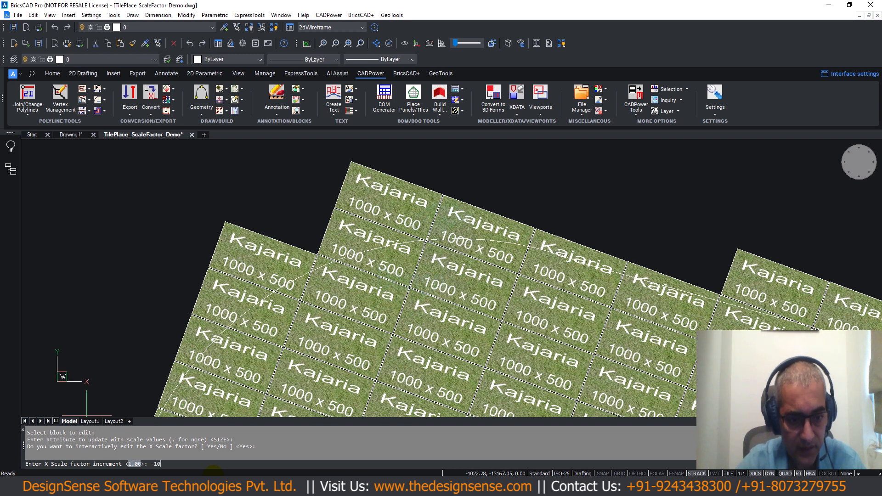
key(Return)
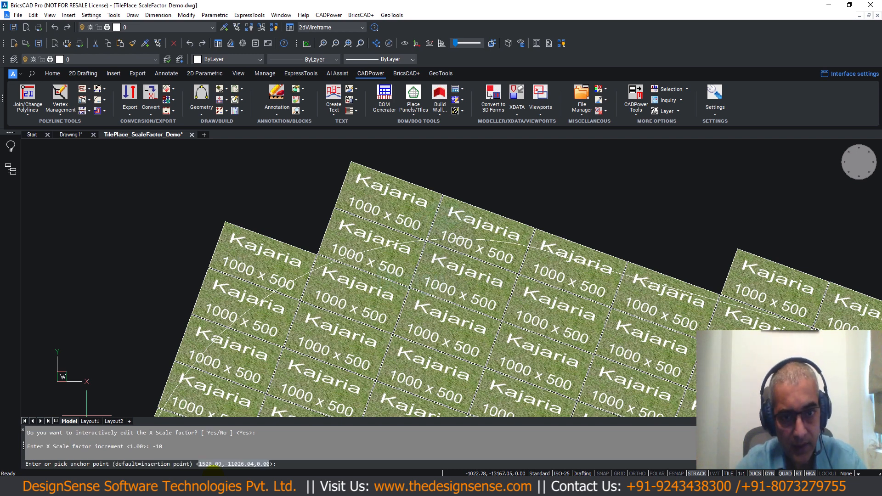
key(Return)
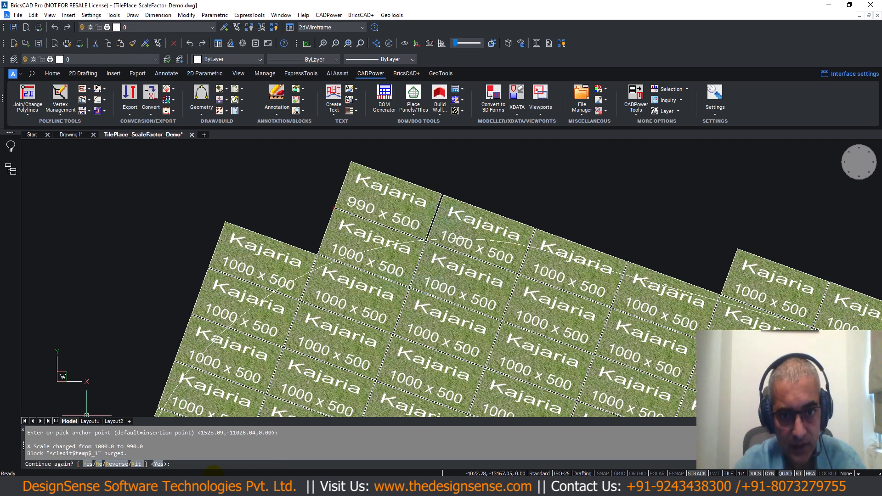
key(Return)
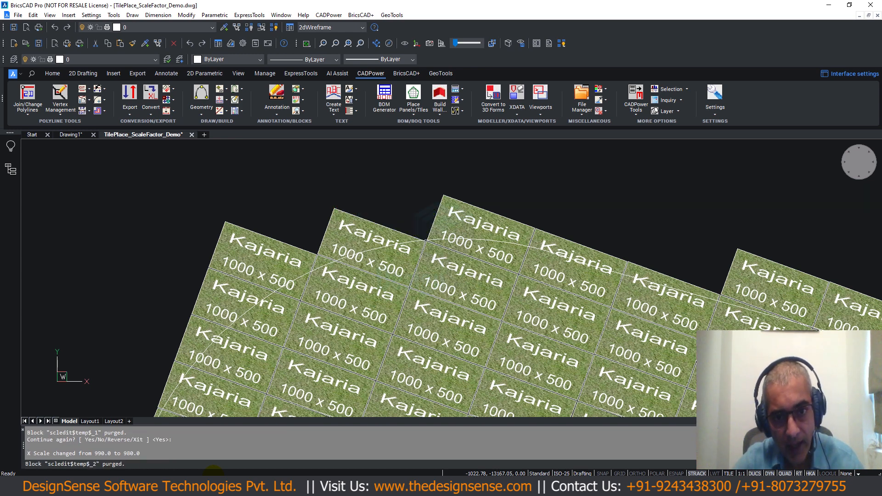
key(Return)
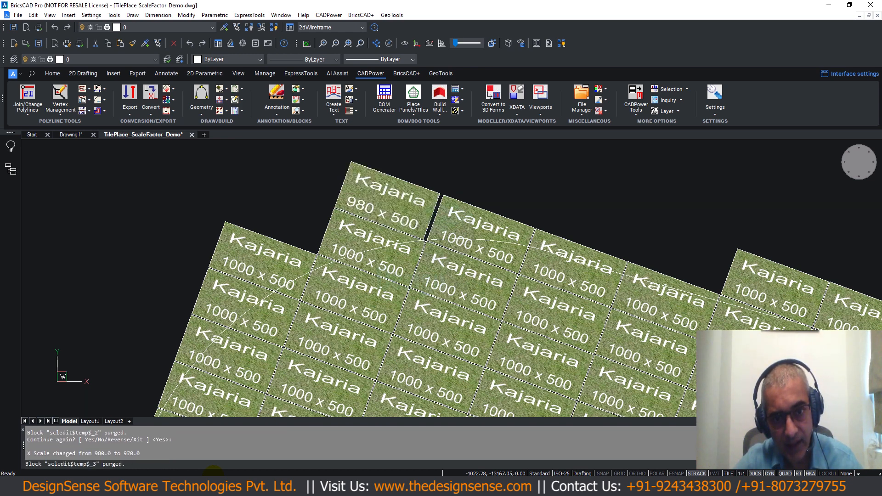
key(Return)
key(Return)
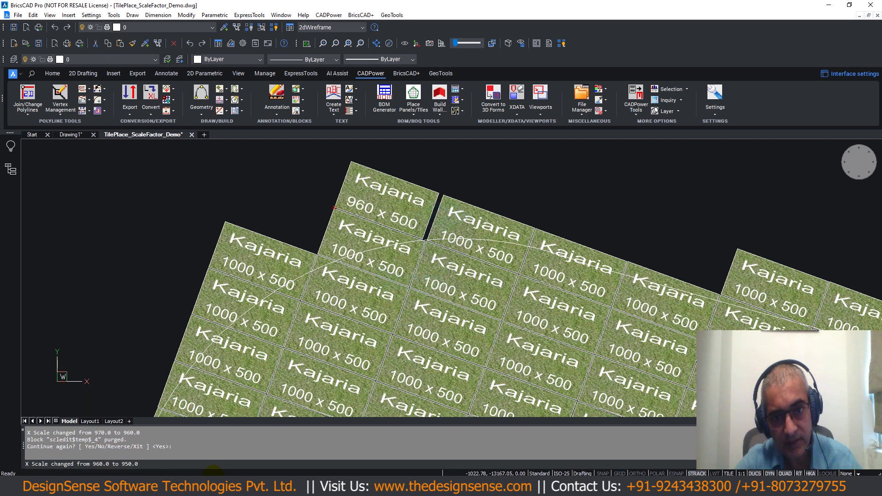
key(Return)
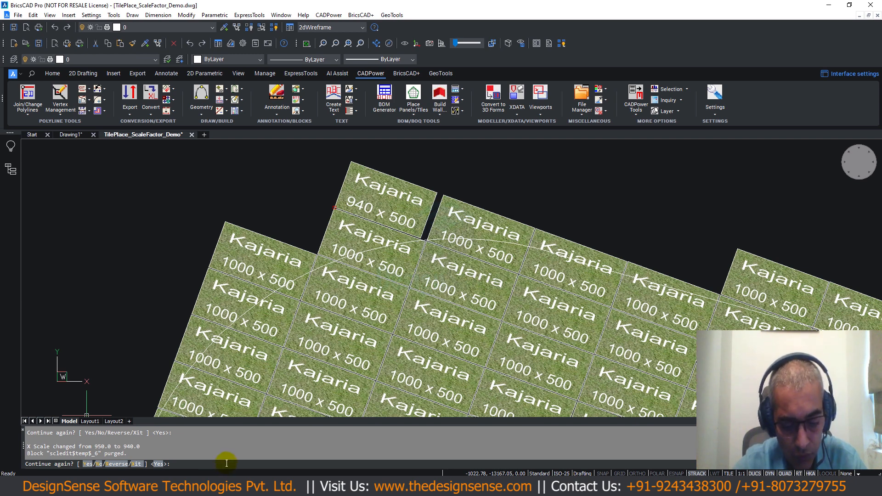
key(Return)
key(Return)
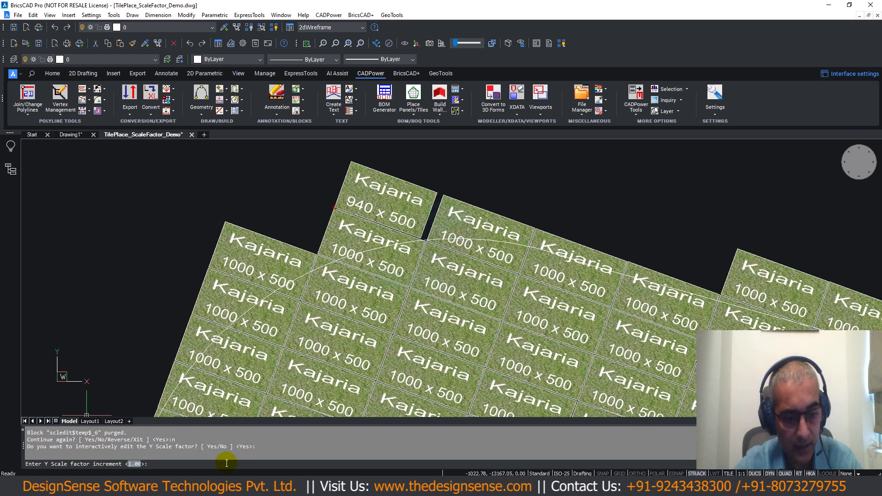
key(Escape)
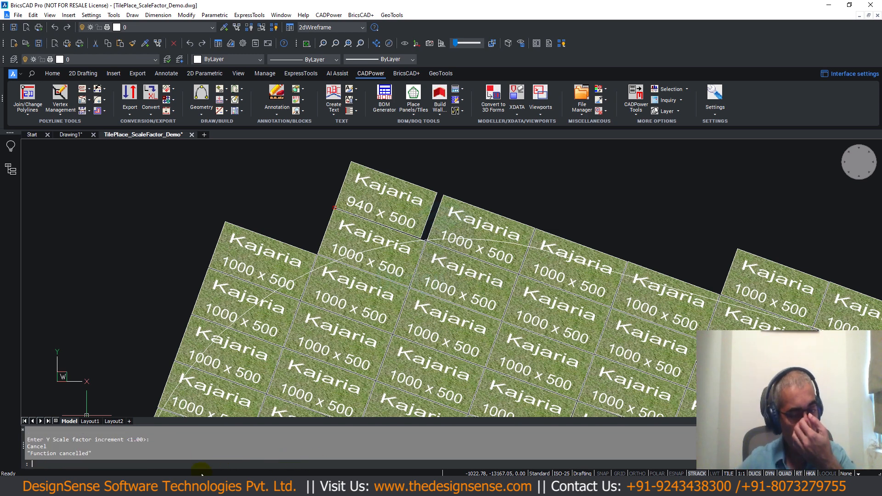
- Return to the irregular tiled polygon and examine the adjusted tiles along its boundary
scroll(179, 238, down, 3)
middle_drag(182, 241, 188, 319)
scroll(185, 317, down, 2)
middle_drag(262, 191, 263, 217)
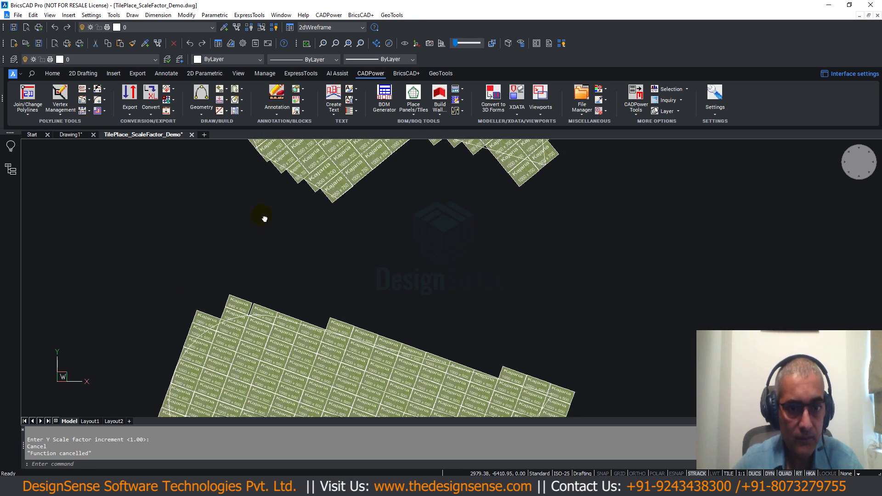
mouse_move(257, 257)
middle_down()
mouse_move(236, 305)
mouse_move(246, 296)
middle_up()
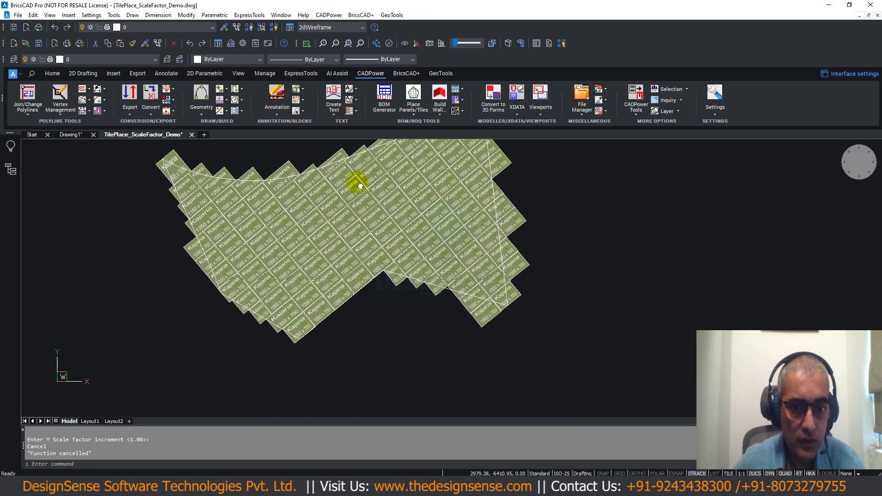
middle_drag(357, 183, 309, 226)
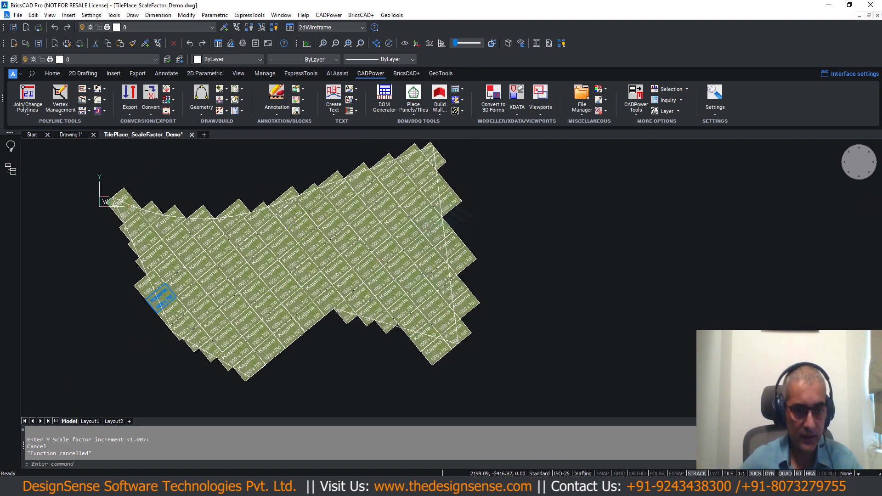
- Examine the adjusted tiles along the irregular polygon's boundary and inspect the joints between its full 1000 x 700 tiles up close
mouse_move(265, 205)
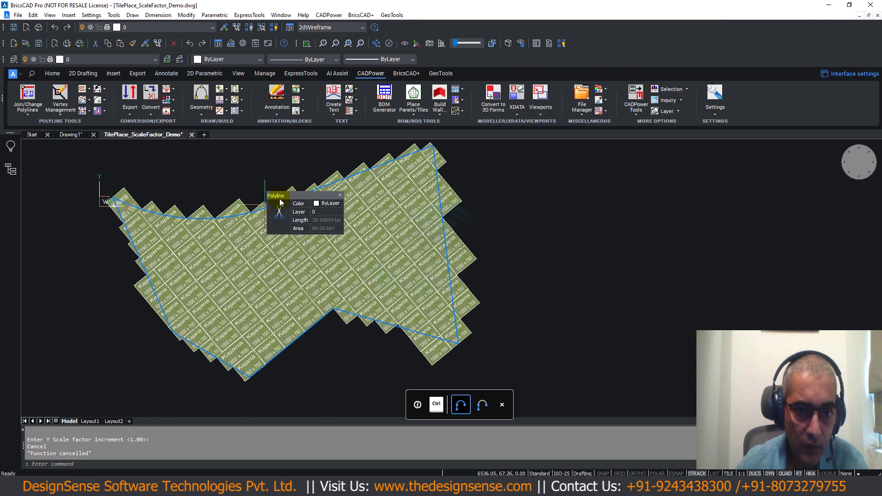
scroll(220, 188, up, 2)
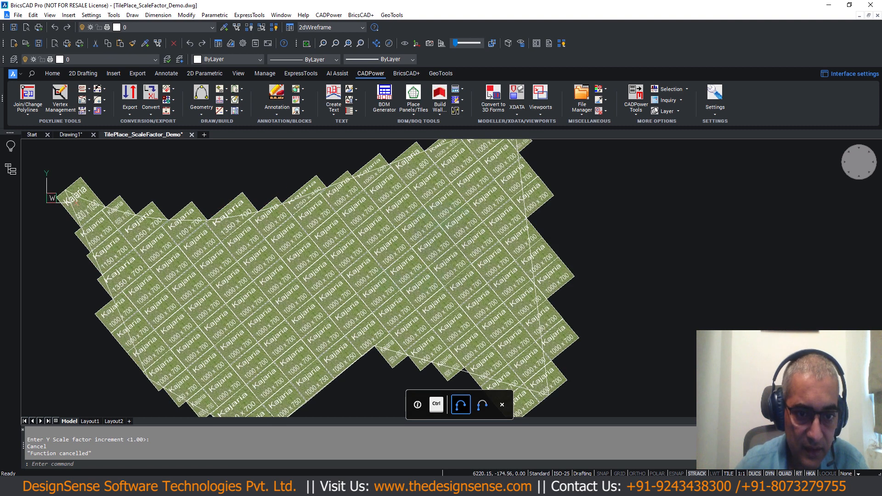
scroll(257, 221, up, 2)
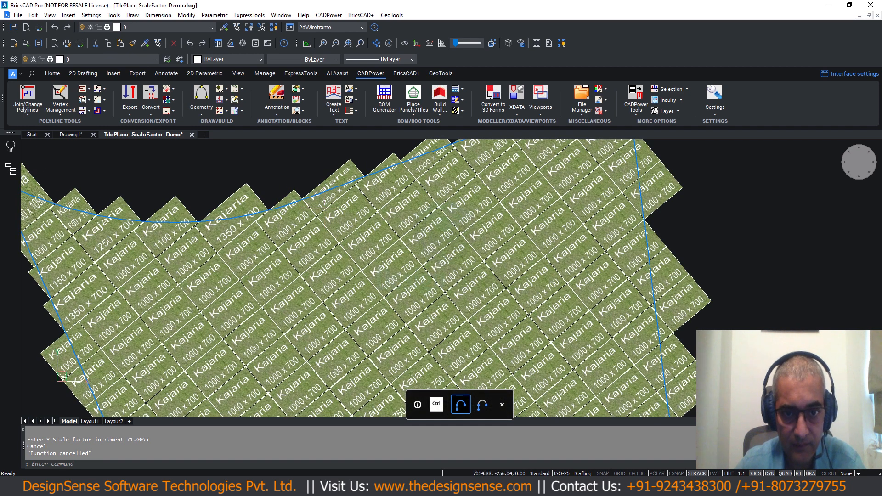
scroll(306, 207, down, 5)
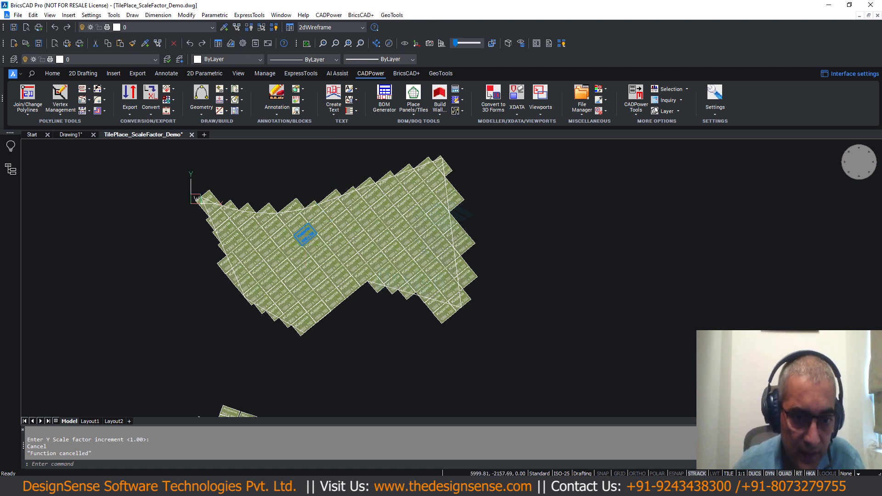
scroll(306, 235, up, 1)
scroll(298, 244, up, 8)
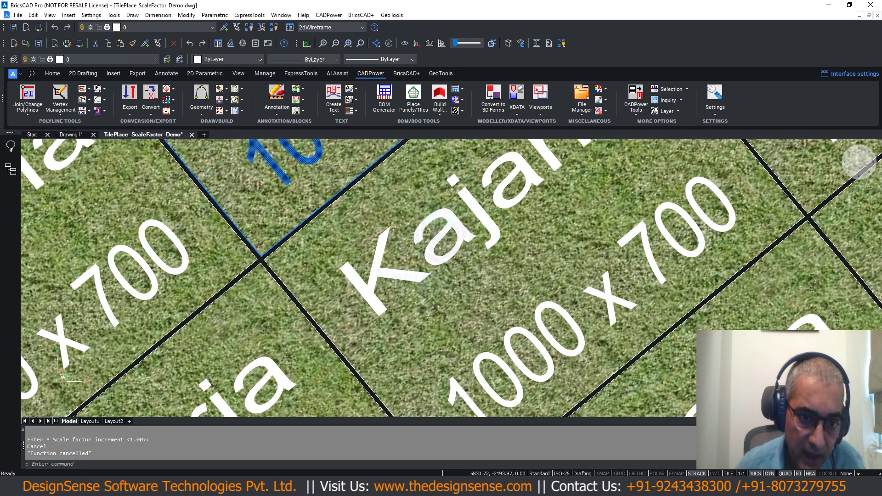
mouse_move(269, 264)
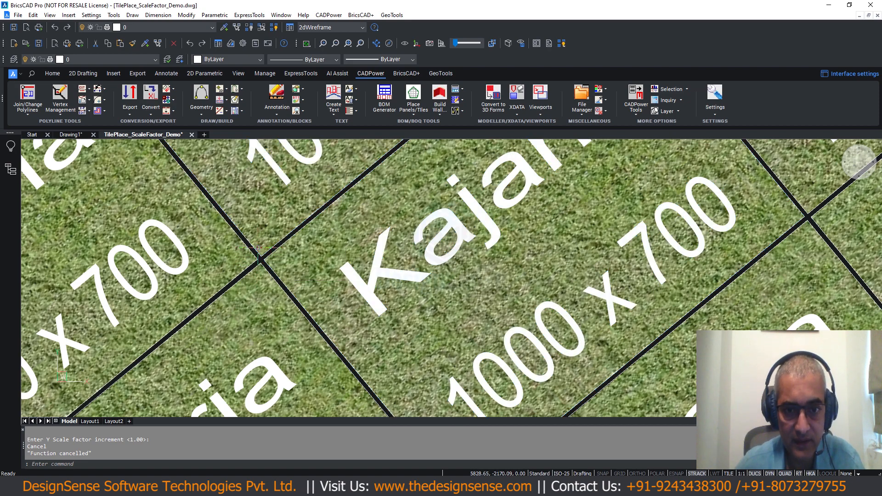
scroll(258, 248, down, 4)
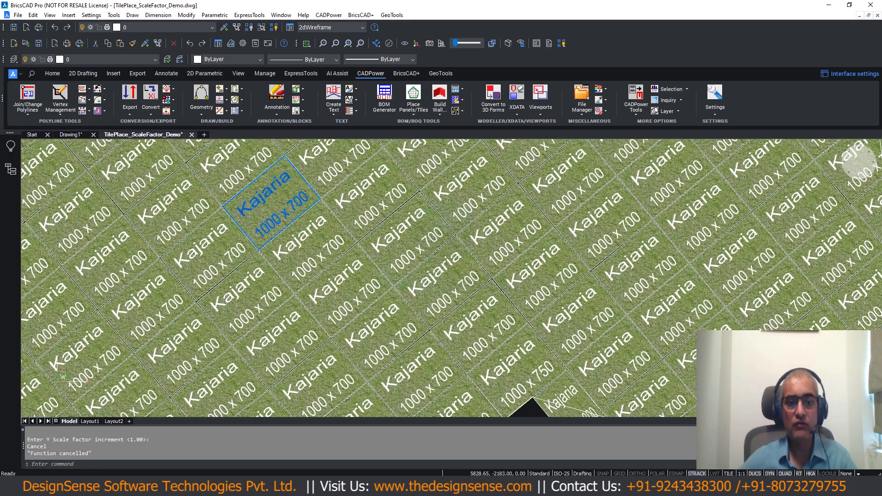
scroll(258, 249, down, 8)
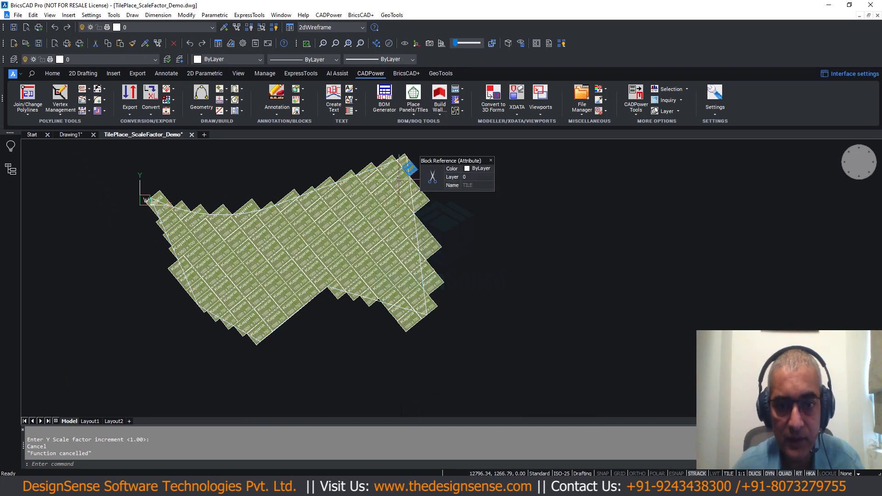
- Start the panel/tile count for the irregular tiled polygon
middle_drag(352, 210, 324, 232)
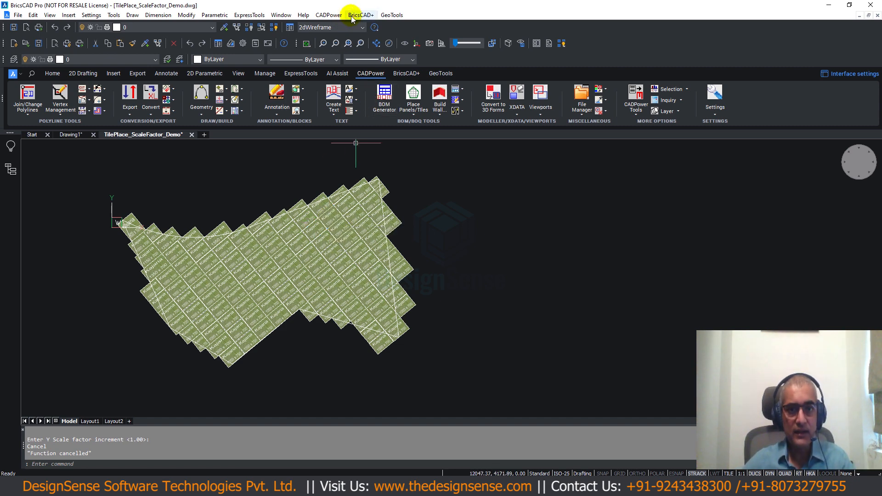
click(328, 15)
mouse_move(340, 159)
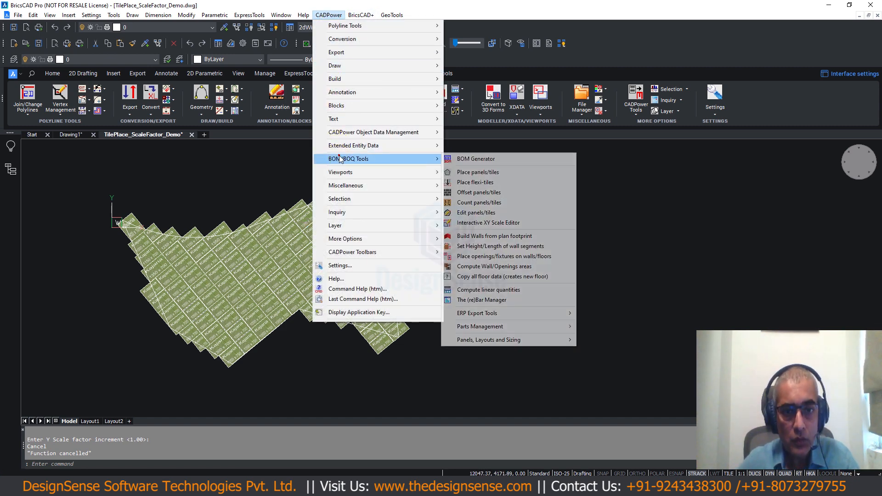
click(473, 203)
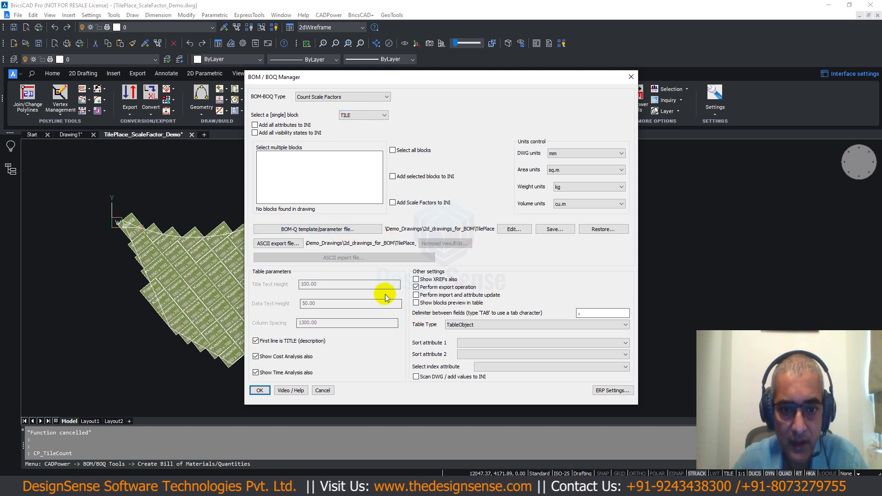
- Review the SCALEFACTOR_DEF entries in the BOM template file TilePlace_ScaleFactor_Demo.ini, leave the values unedited, and save the file on exit
click(511, 228)
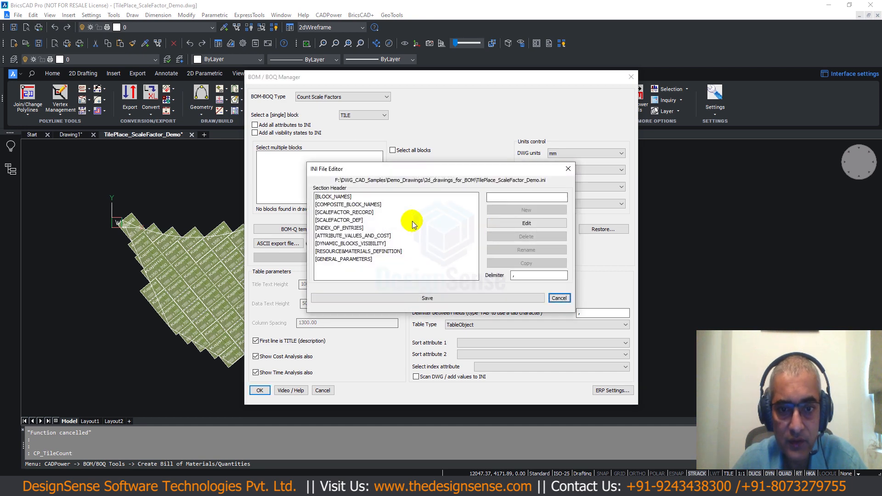
click(353, 221)
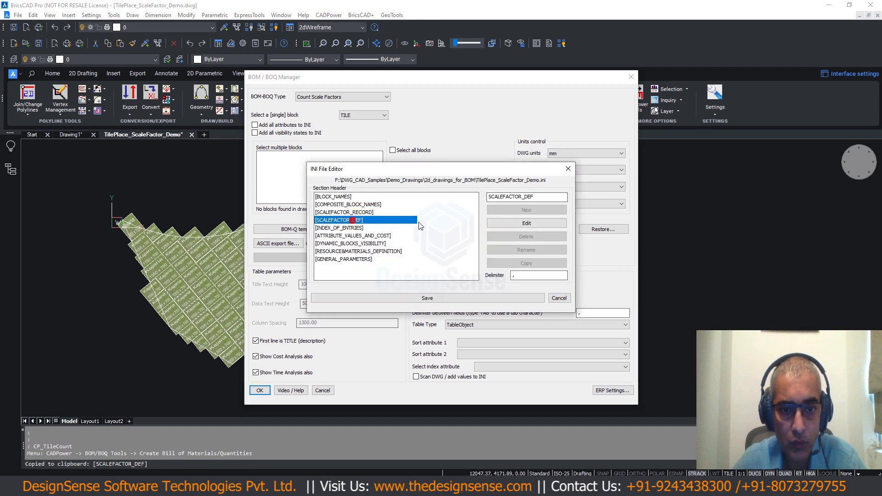
click(491, 225)
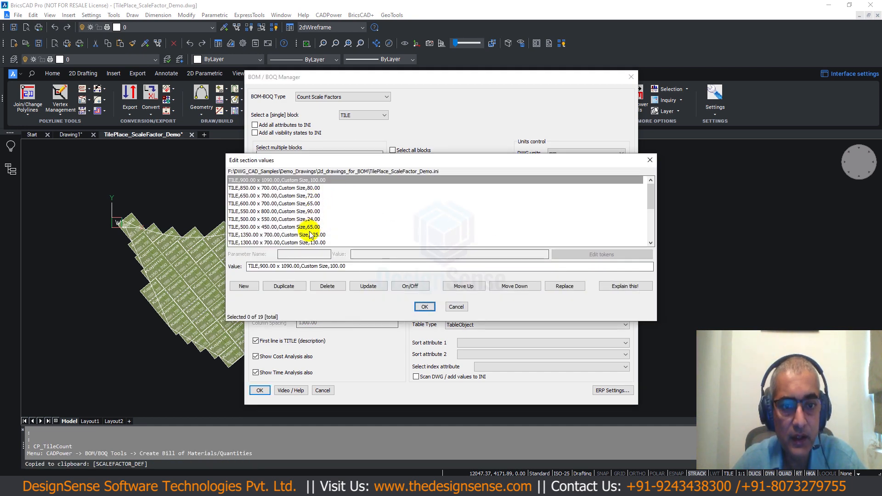
mouse_move(650, 193)
mouse_down()
mouse_move(654, 222)
mouse_move(654, 198)
mouse_up()
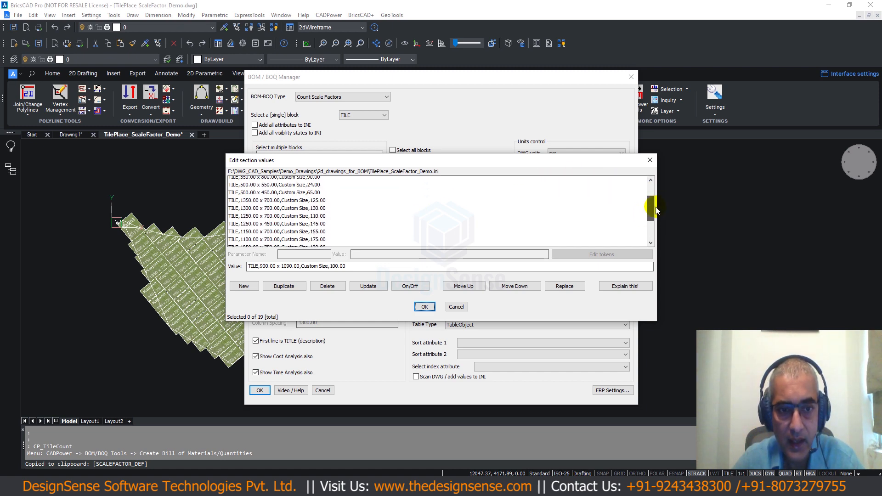
click(459, 305)
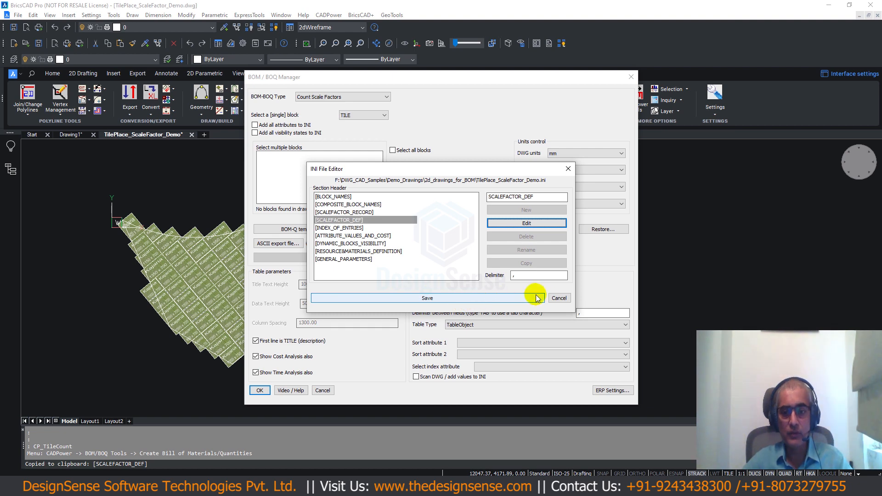
click(559, 299)
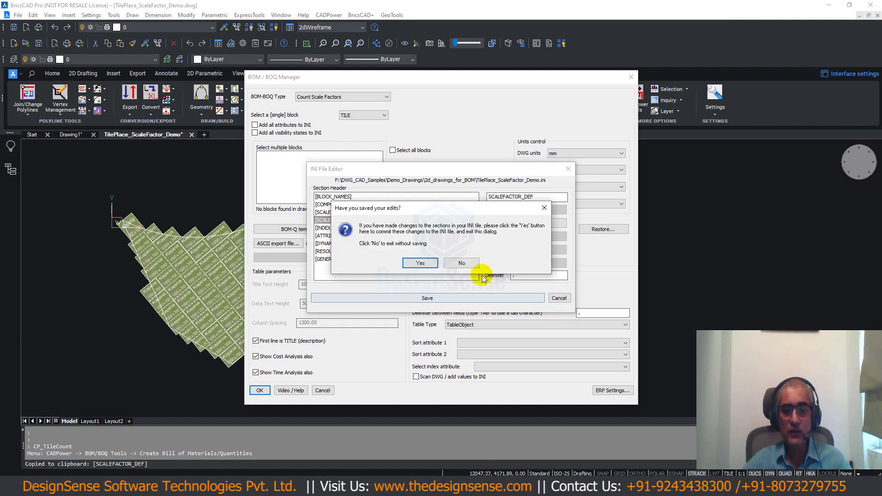
click(426, 260)
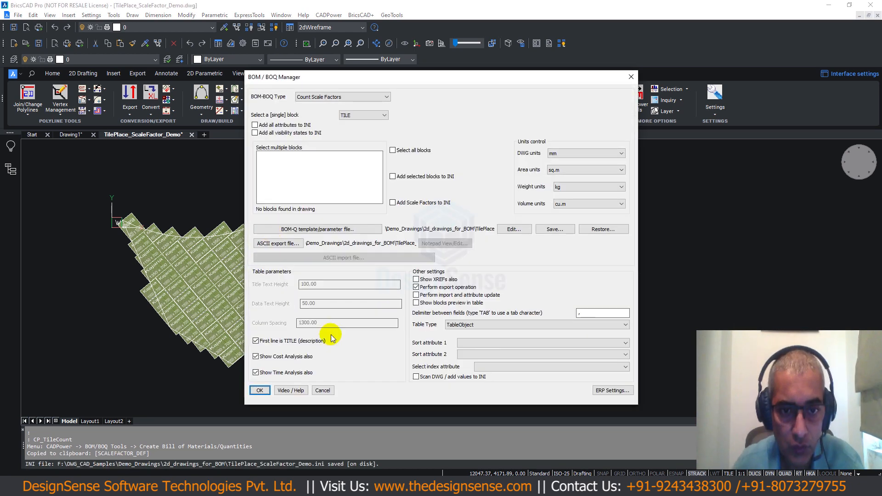
- Count all TILE blocks of the irregular polygon by scale factor and place the report table beside it at scale factor 10
click(260, 391)
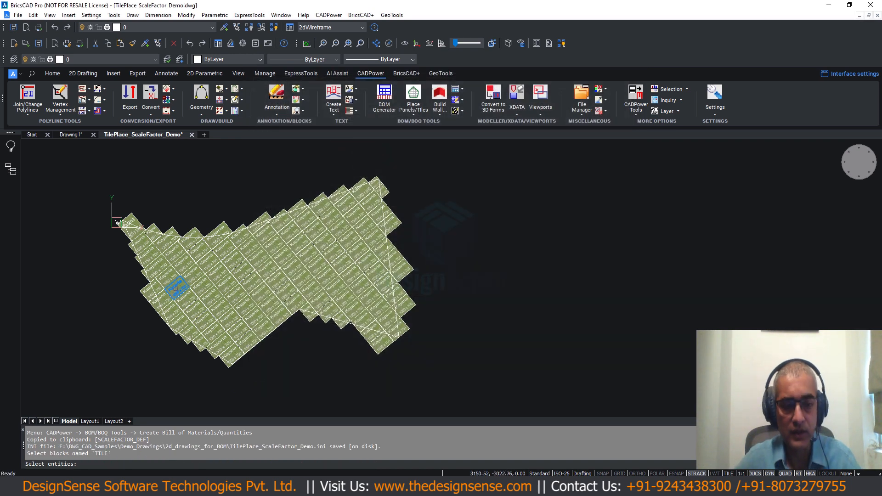
click(106, 165)
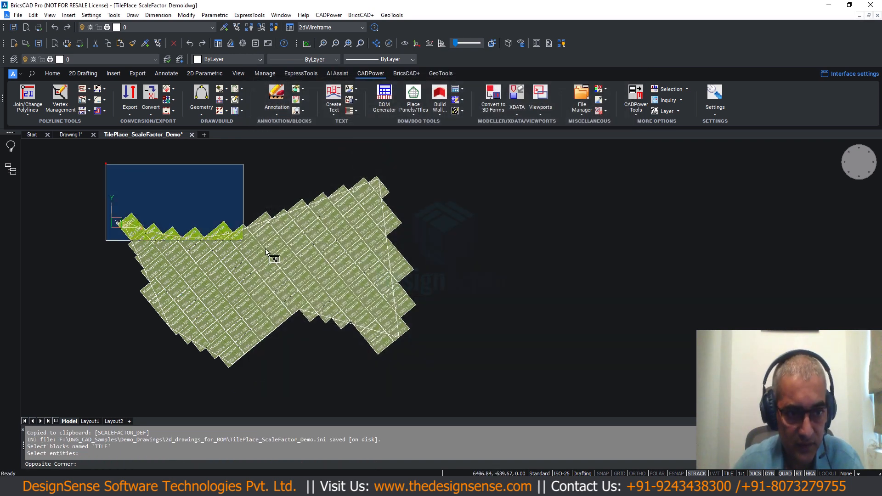
click(454, 383)
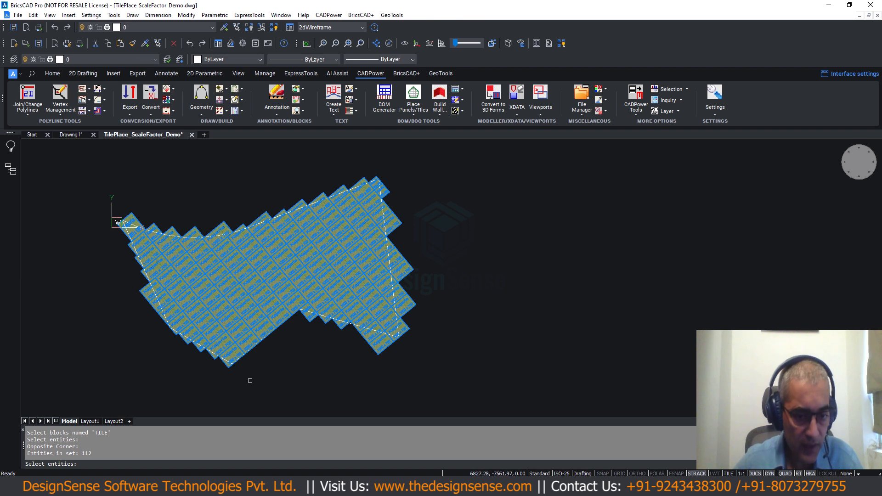
key(Return)
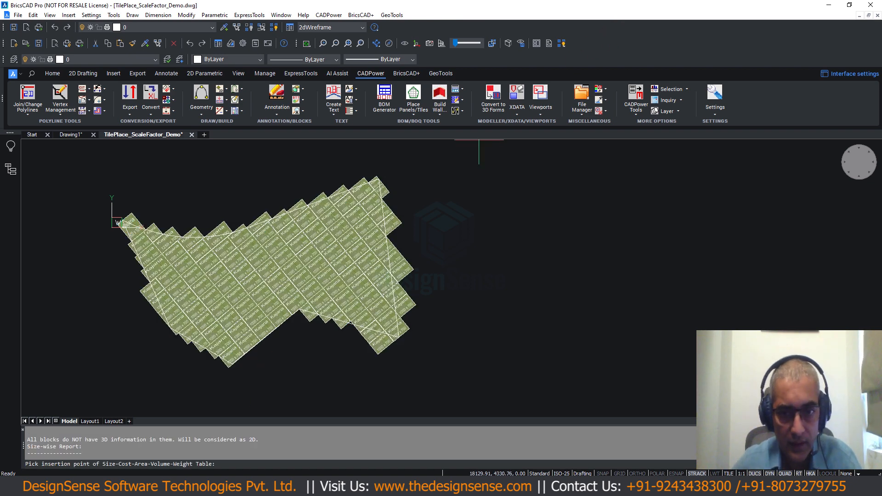
click(456, 179)
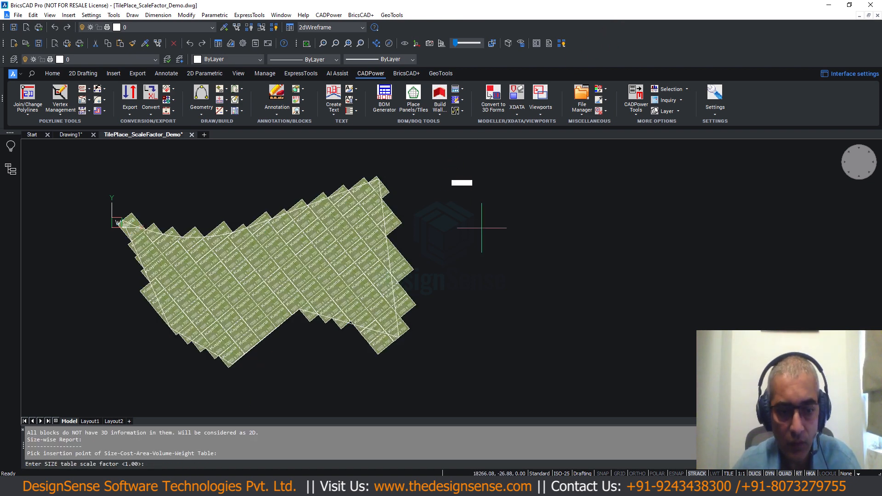
text(10)
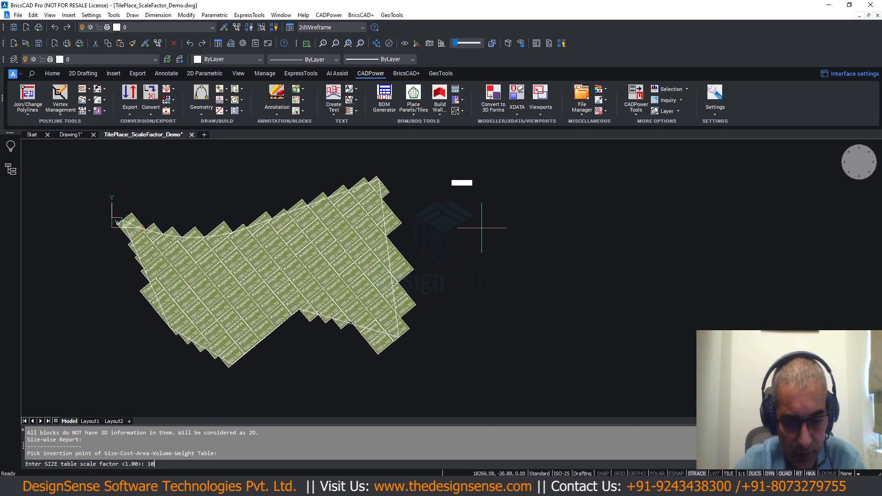
key(Return)
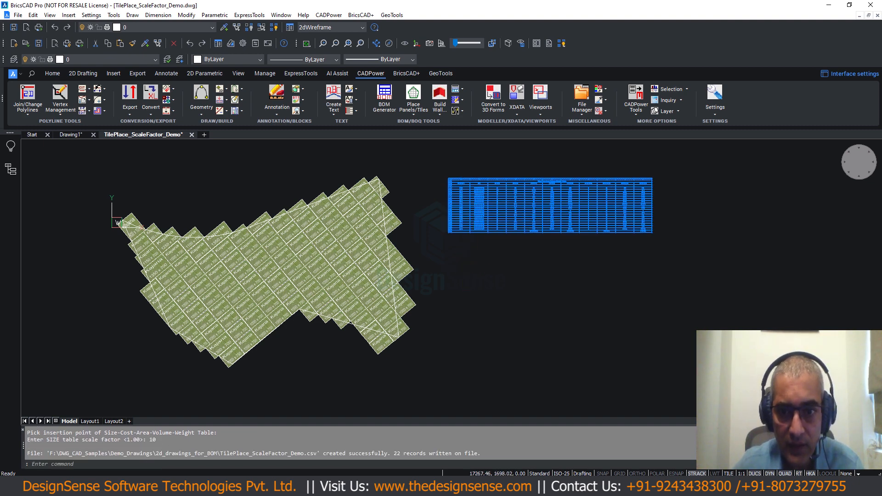
- Examine the tile sizes and quantities listed in the Size-Cost-Area-Volume-Weight table
scroll(466, 188, up, 6)
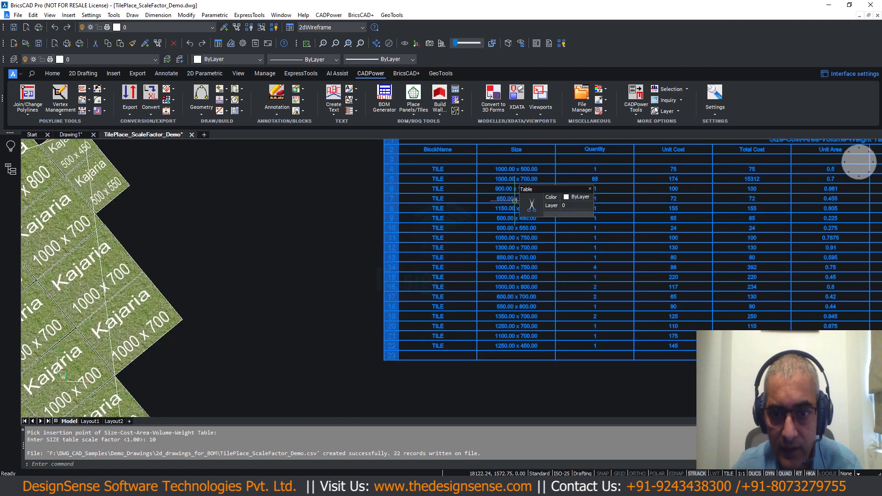
scroll(514, 201, up, 5)
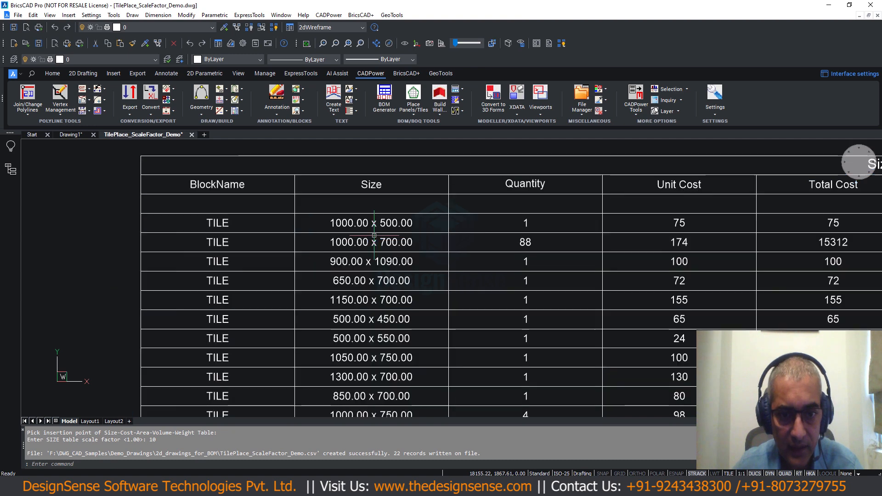
scroll(376, 239, down, 2)
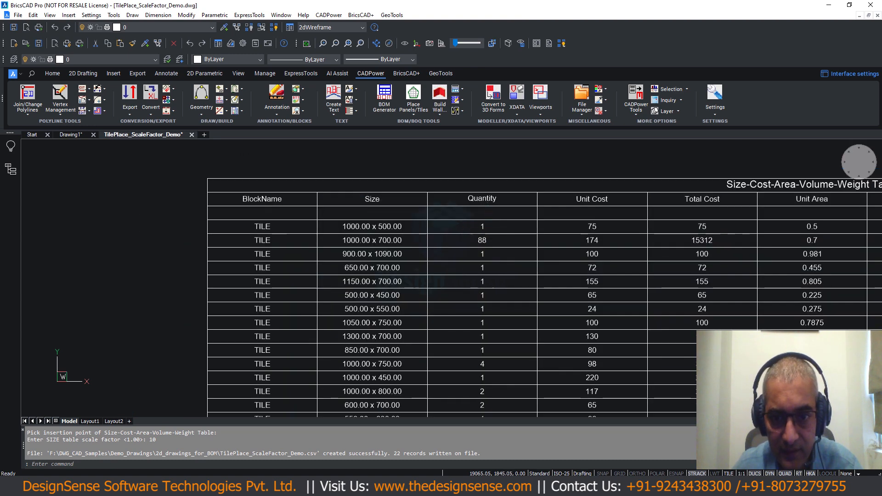
middle_drag(490, 227, 492, 176)
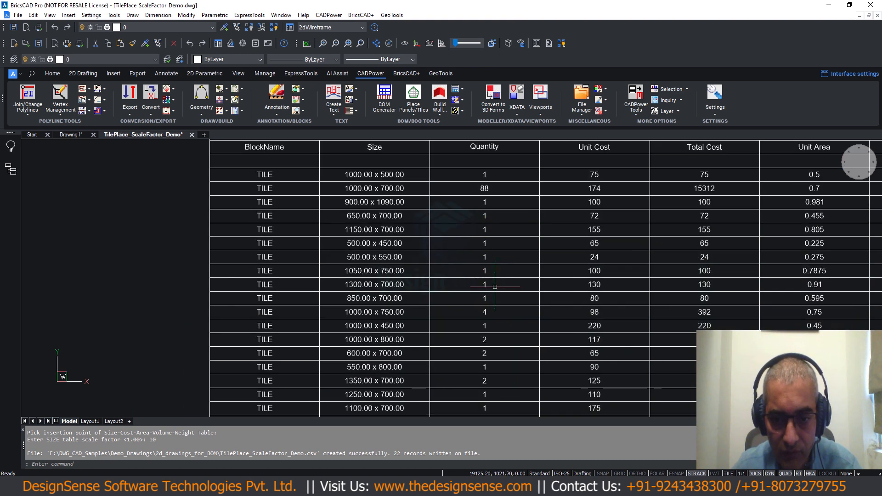
middle_drag(499, 224, 497, 181)
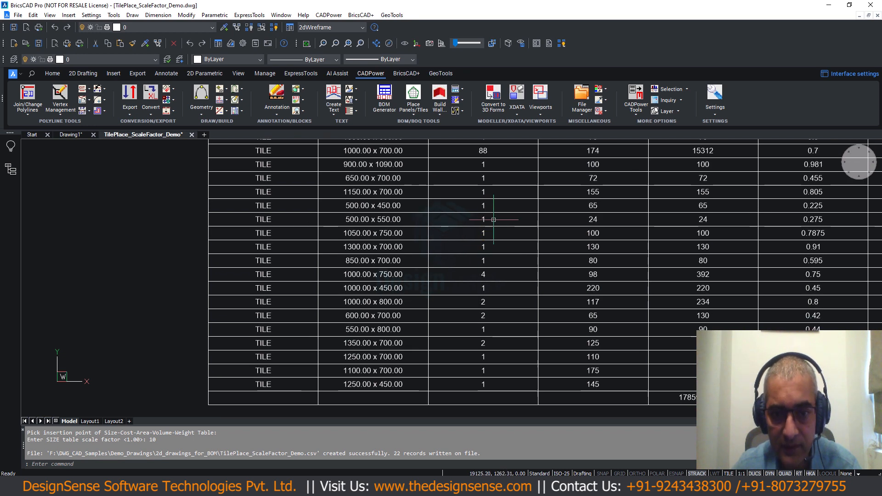
scroll(493, 225, down, 2)
middle_drag(494, 225, 409, 284)
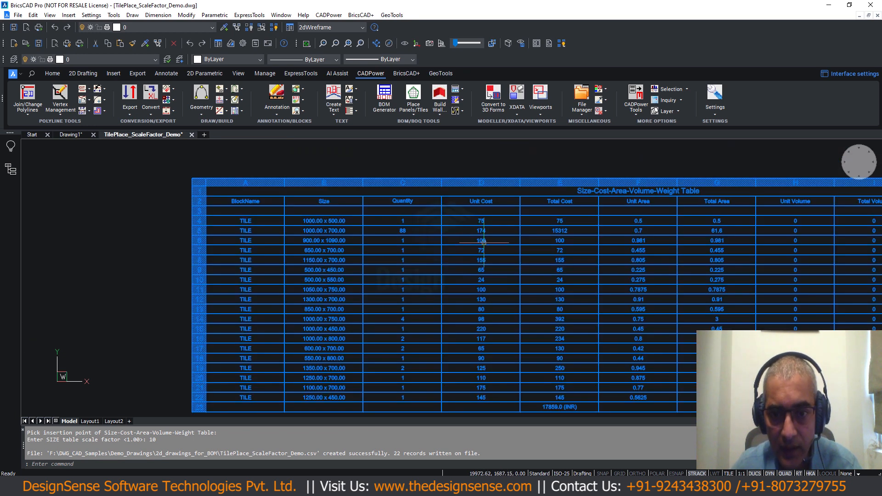
- Review the table's unit and total cost, area, volume and weight columns for each tile size
scroll(490, 243, up, 2)
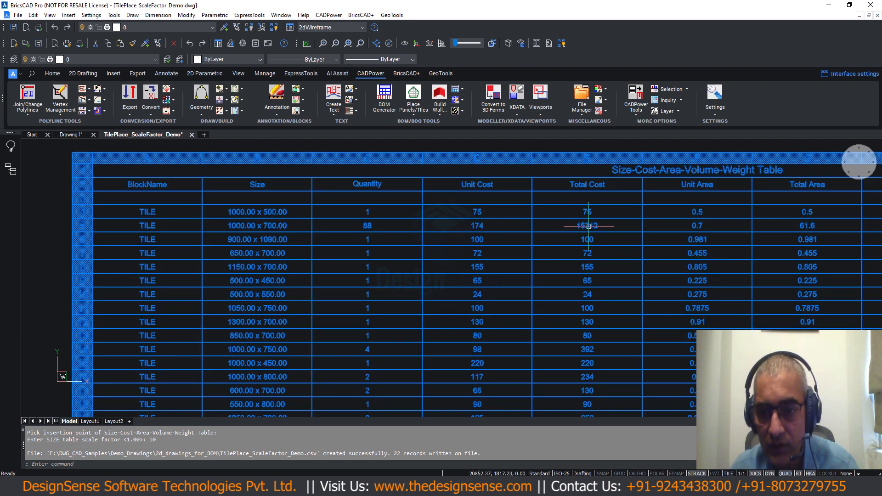
scroll(593, 236, down, 1)
middle_drag(665, 243, 562, 209)
scroll(557, 207, up, 3)
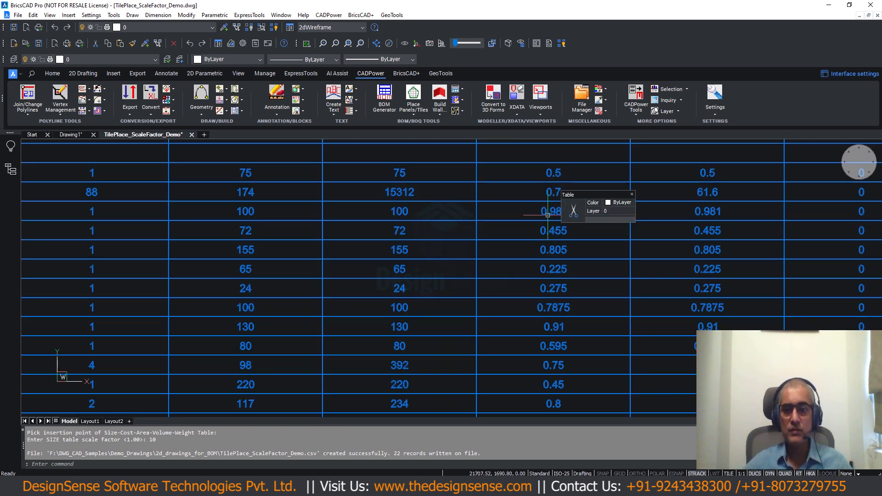
middle_drag(570, 220, 465, 249)
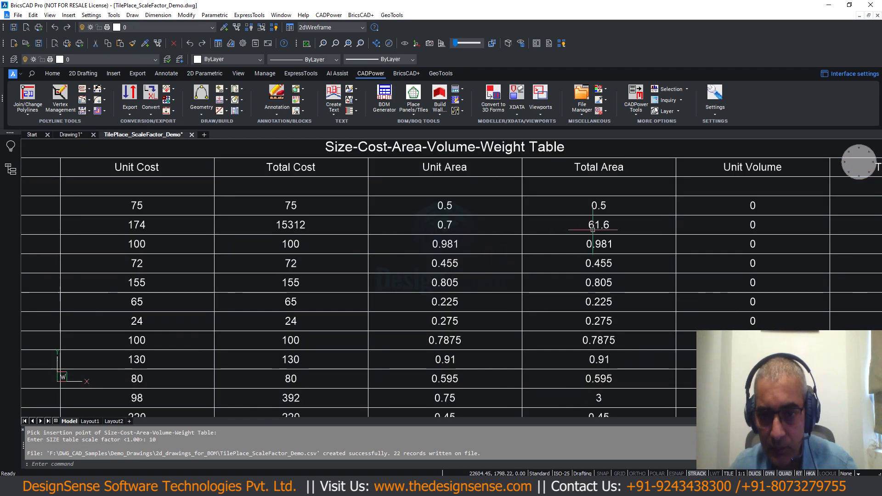
scroll(593, 228, down, 2)
middle_drag(592, 229, 424, 238)
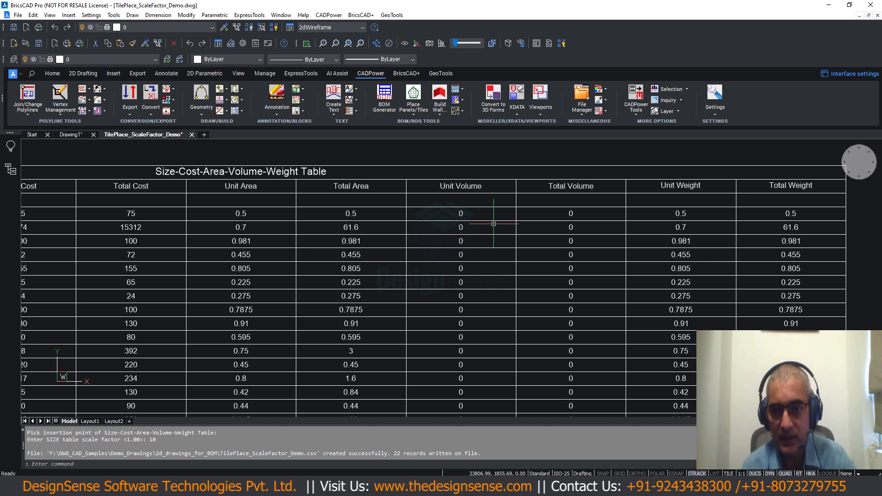
- Examine the complete Size-Cost-Area-Volume-Weight table together with the tiled irregular polygon beside it
scroll(493, 224, down, 2)
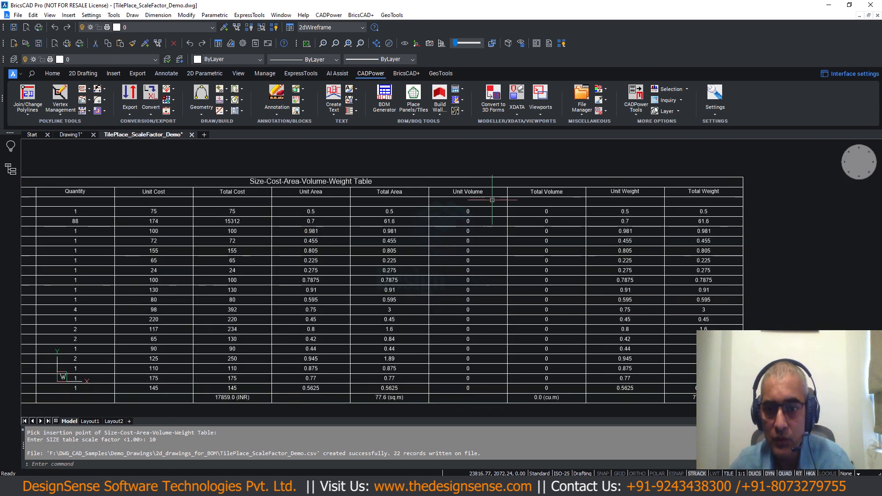
scroll(595, 292, down, 2)
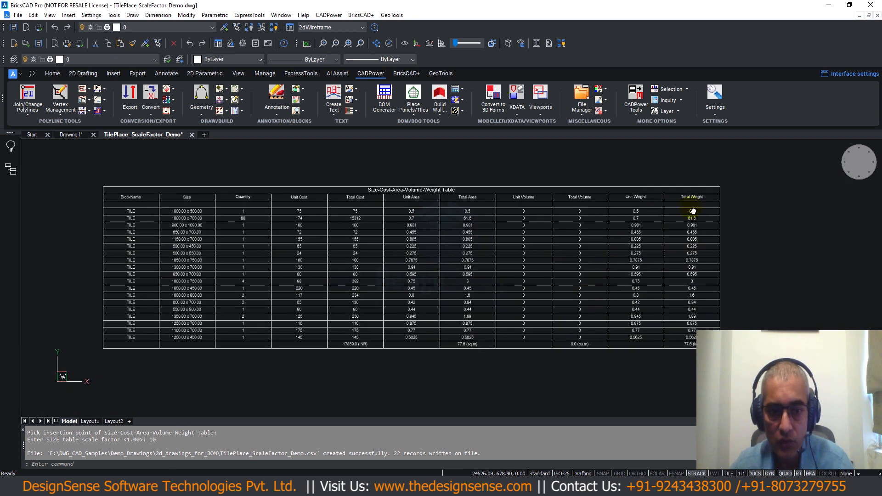
scroll(432, 237, down, 3)
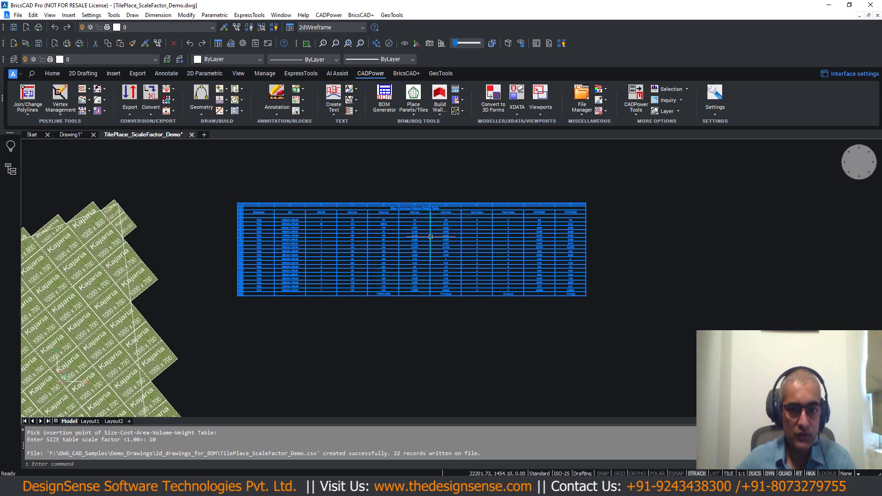
scroll(432, 237, down, 2)
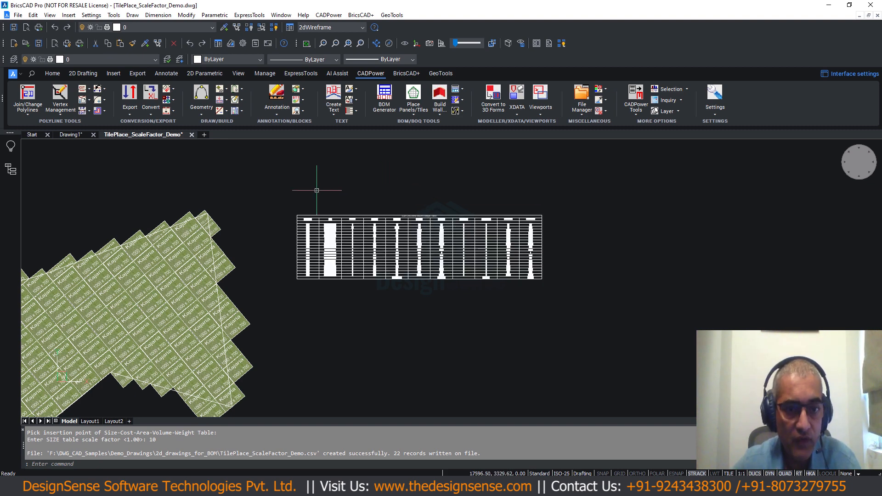
scroll(252, 210, down, 2)
middle_drag(252, 209, 357, 182)
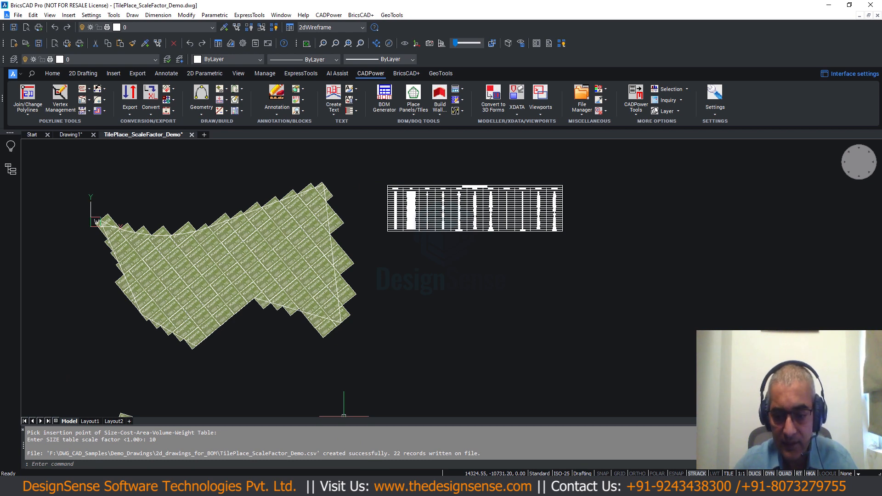
- Switch to Total Commander and open the exported TilePlace_ScaleFactor_Demo.csv in Excel
key(alt+Tab)
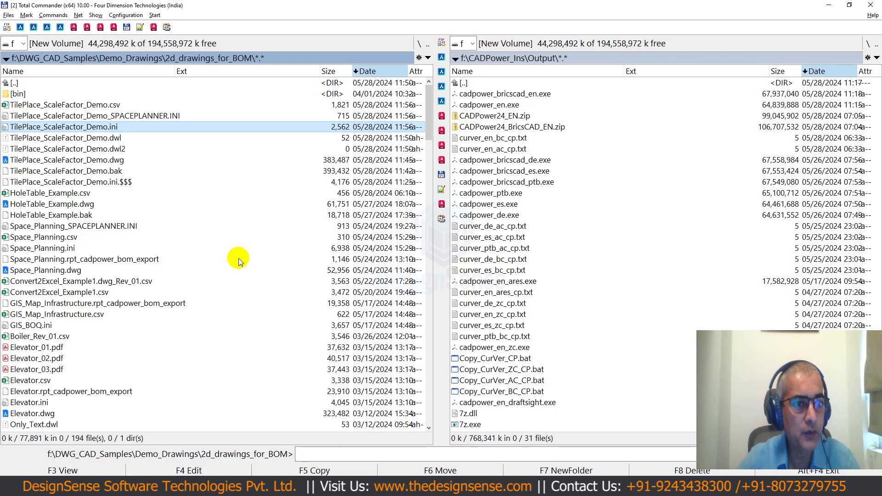
key(Up)
key(Up)
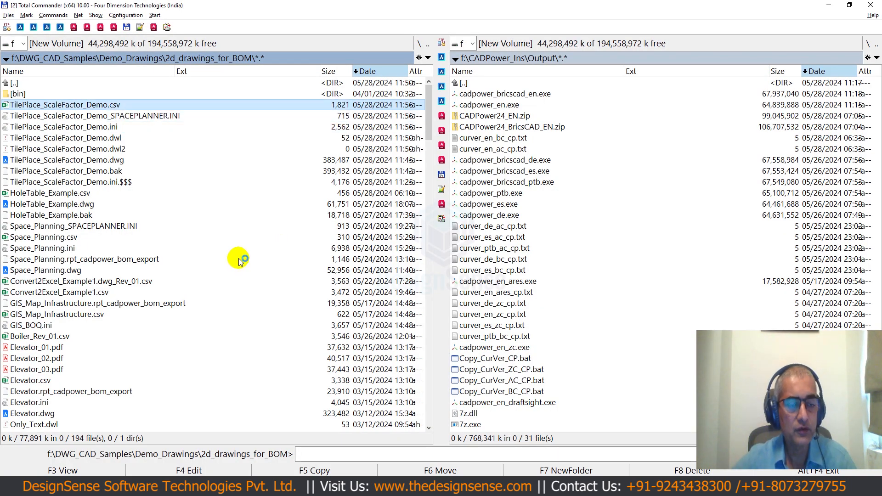
key(Return)
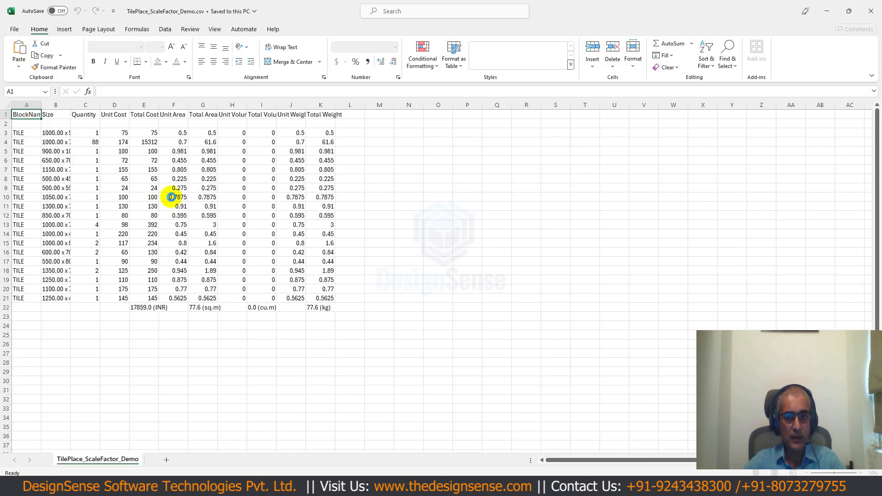
- Center all cells and widen the columns of the tile quantity sheet to inspect it, and close the file without saving
click(73, 170)
key(ctrl+a)
key(ctrl+a)
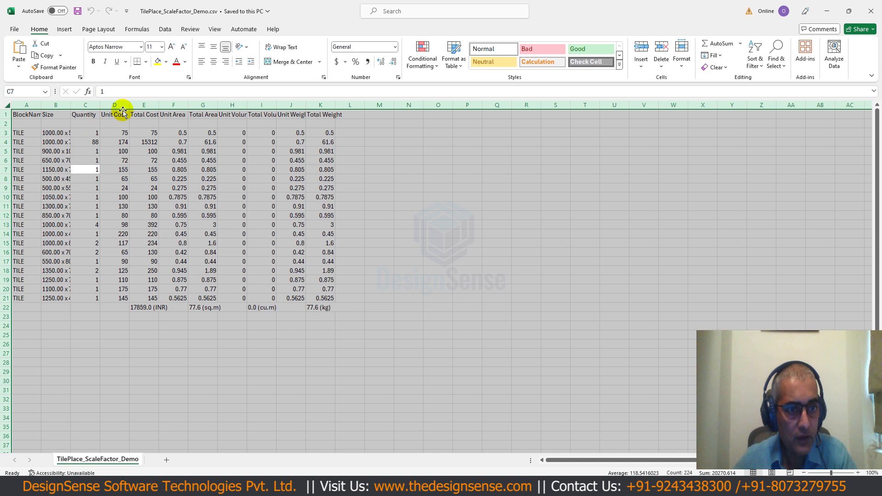
click(214, 61)
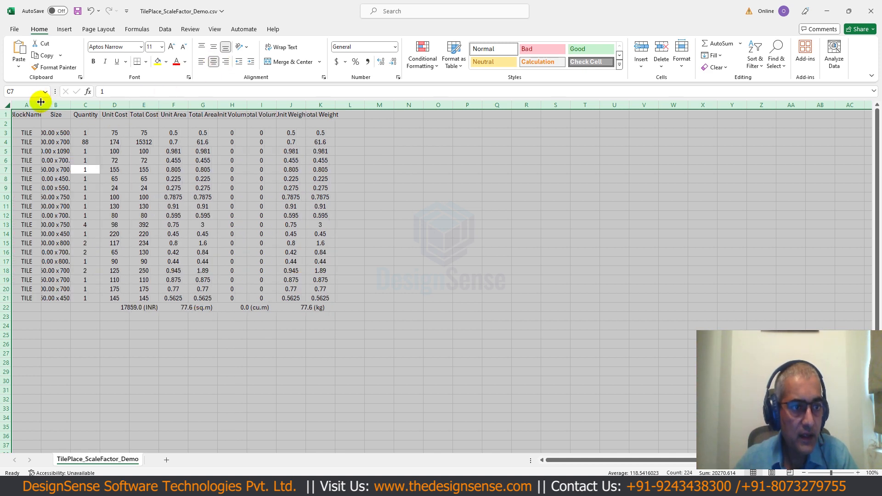
drag(41, 102, 69, 101)
click(166, 274)
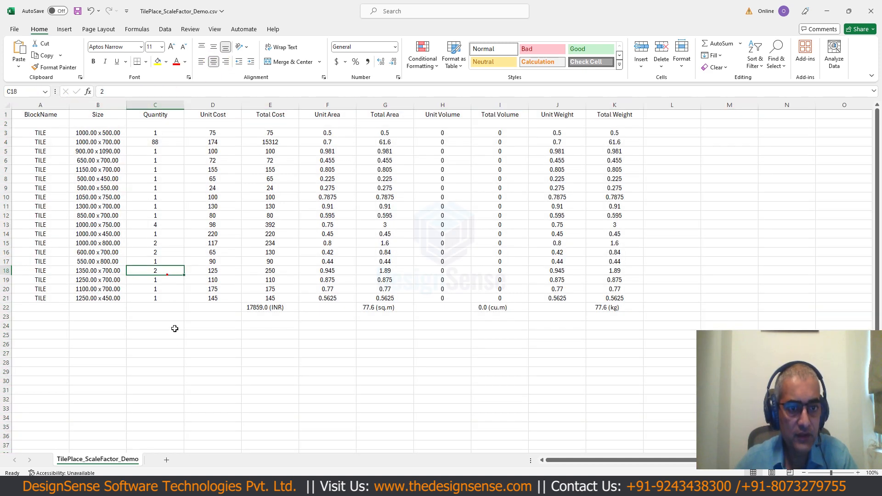
click(180, 352)
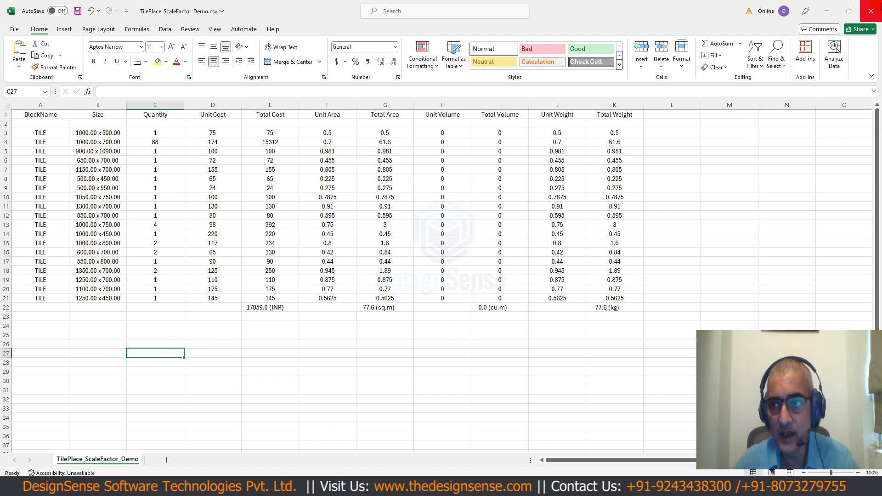
click(866, 9)
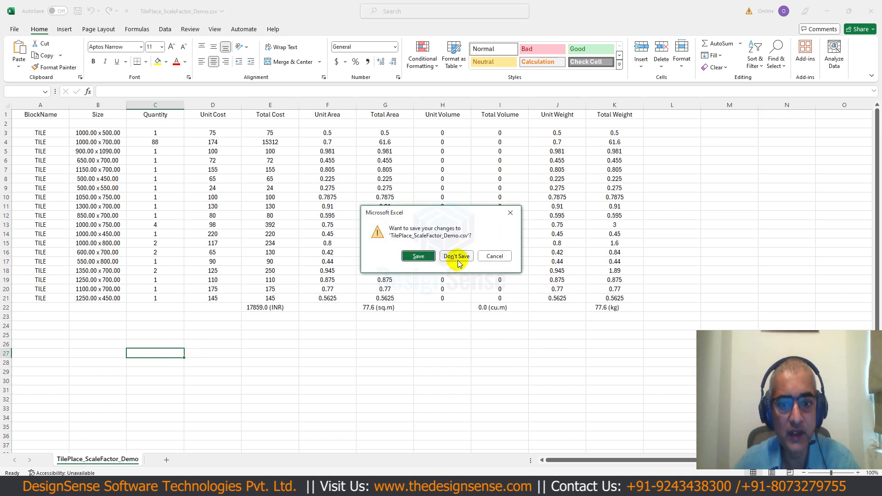
click(451, 257)
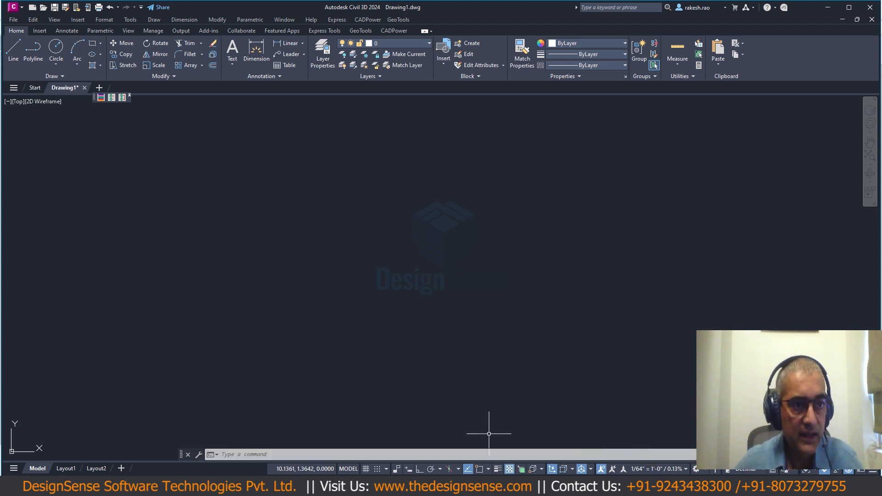
- In Civil 3D, open Convert2Excel_Example1.dwg from the 2d_drawings_for_BOM folder, continuing despite its non-Autodesk origin
click(14, 20)
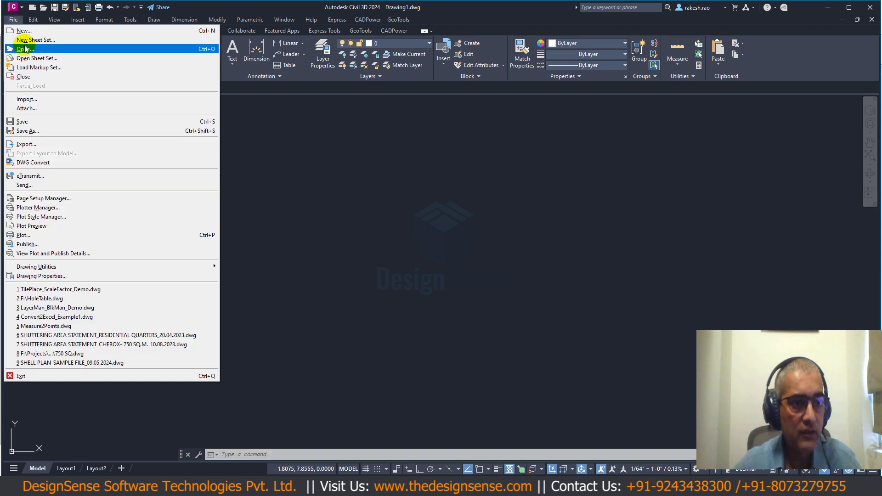
click(359, 319)
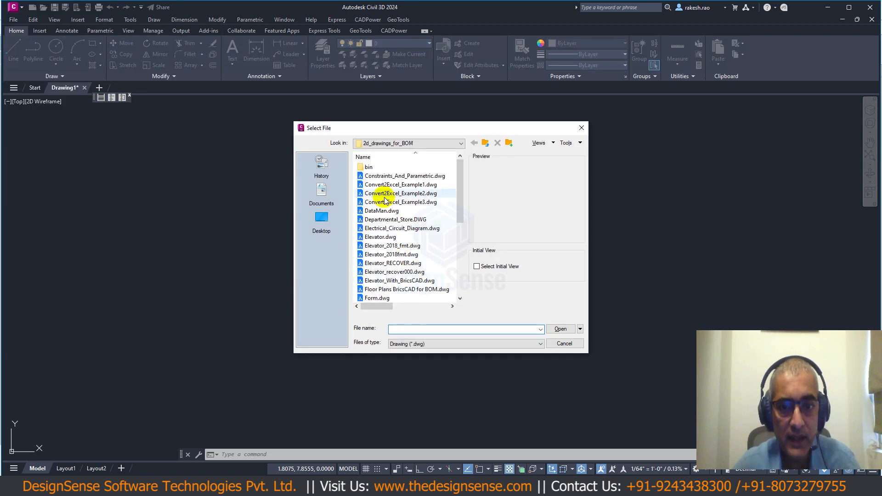
double_click(384, 193)
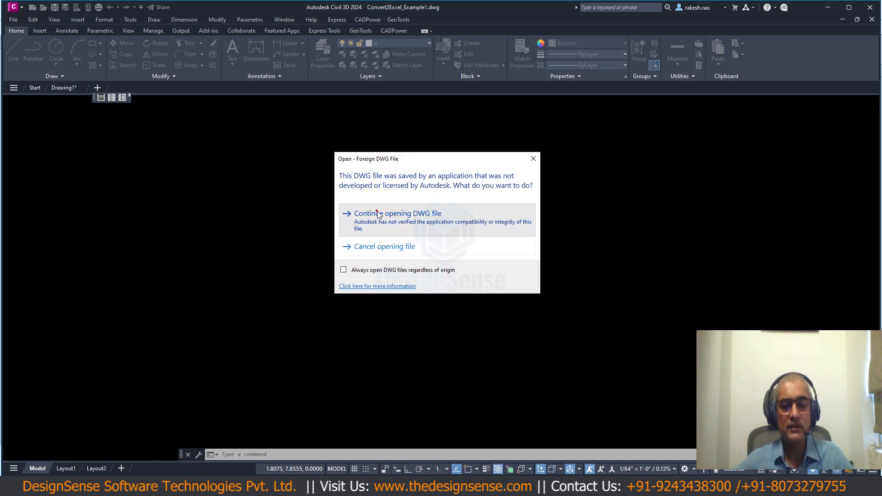
click(377, 215)
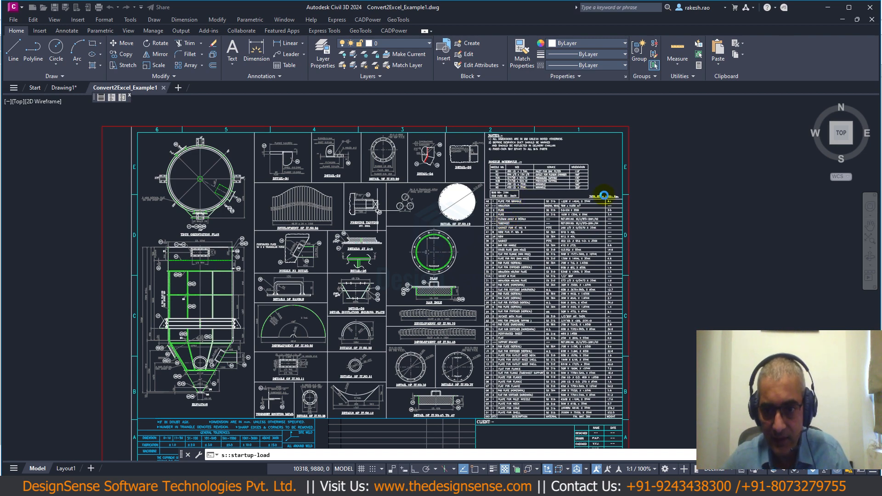
- Examine the parts list table made of text and lines beside the equipment details in the drawing
middle_drag(602, 344, 534, 332)
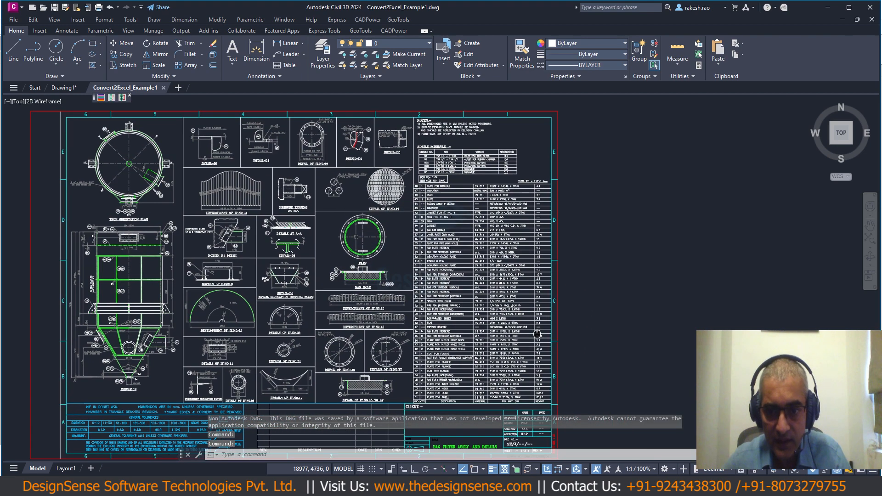
scroll(469, 196, up, 6)
scroll(469, 196, down, 2)
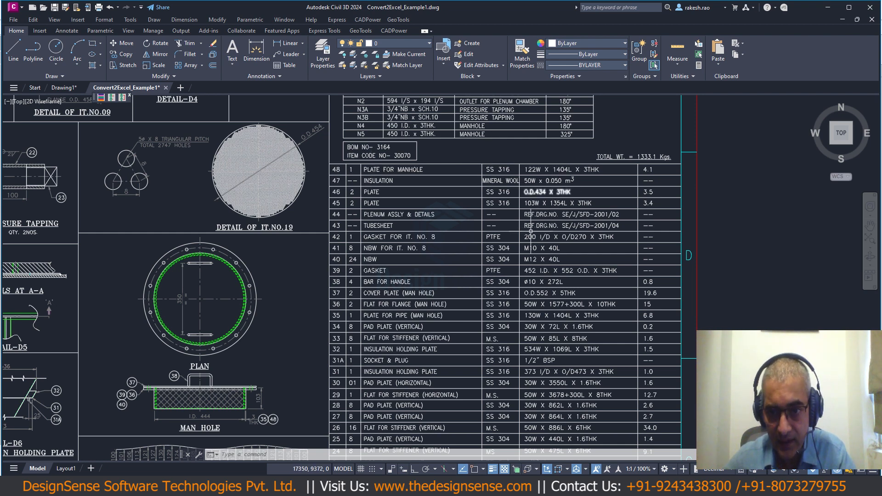
scroll(427, 244, down, 3)
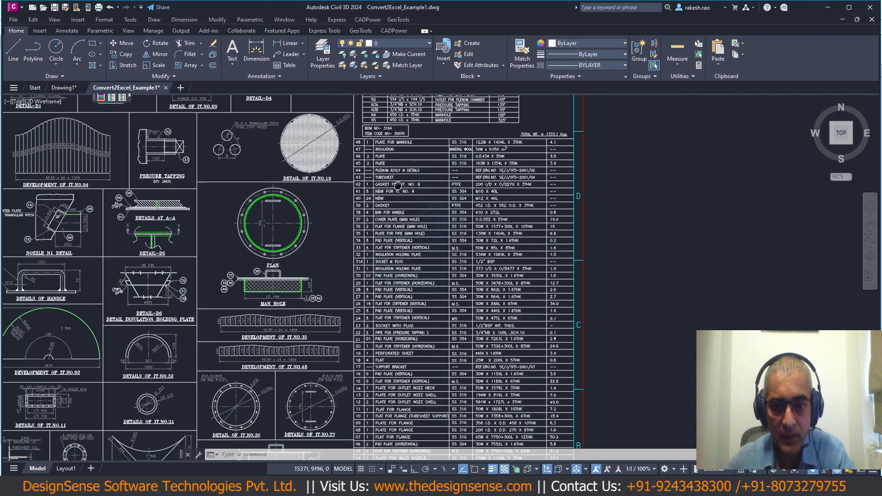
scroll(416, 284, down, 3)
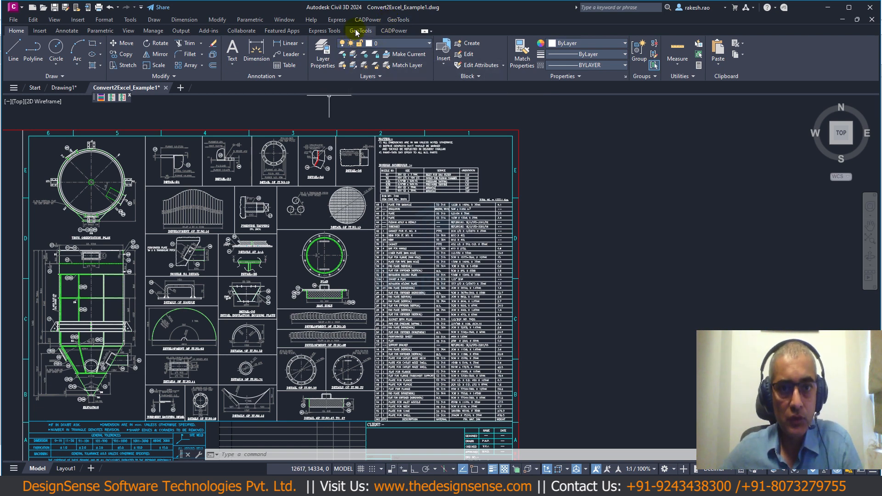
- Convert the parts list to Excel CSV data with CP_CONVERT2EXCEL, using a crossing selection of its rows and the ERP exchange settings as offered
click(390, 31)
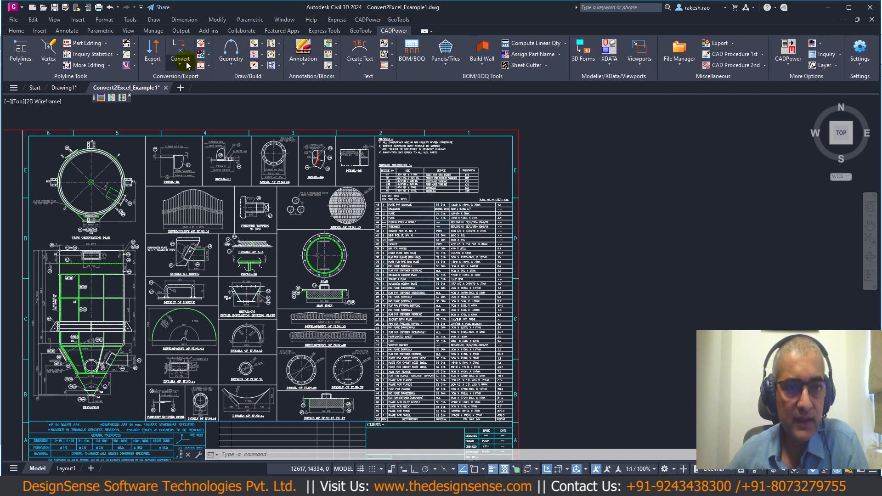
click(367, 19)
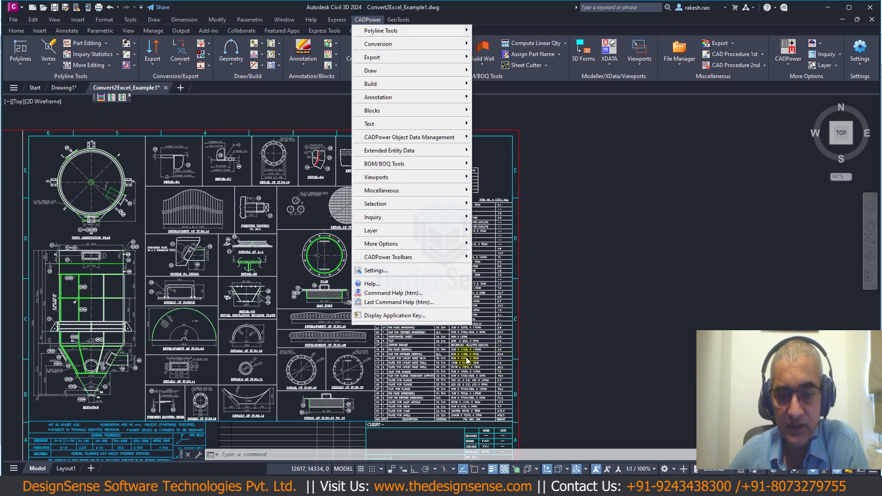
mouse_move(371, 164)
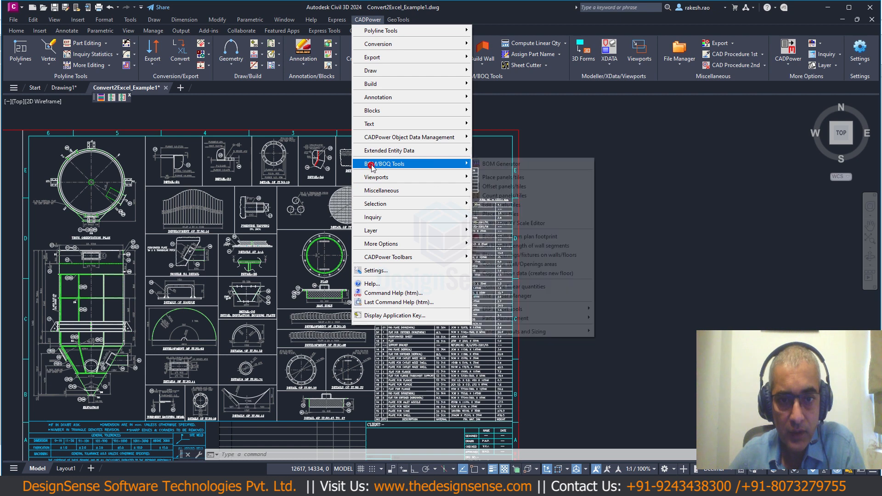
mouse_move(513, 310)
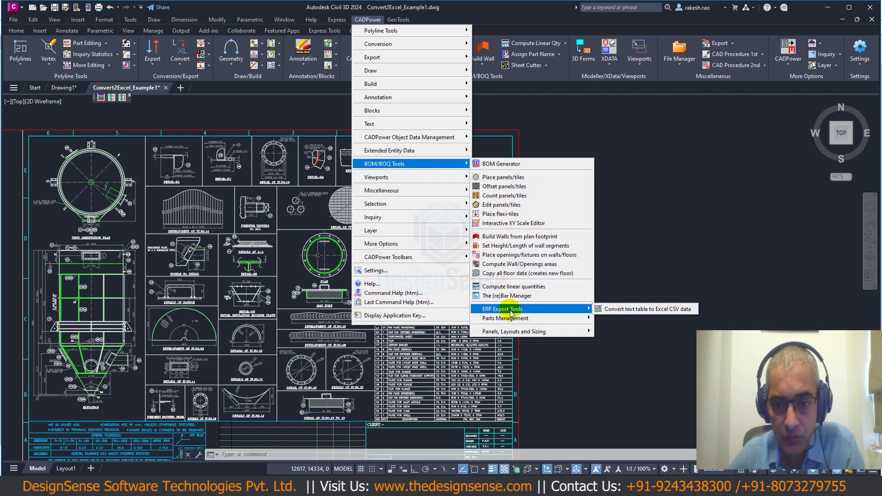
click(620, 311)
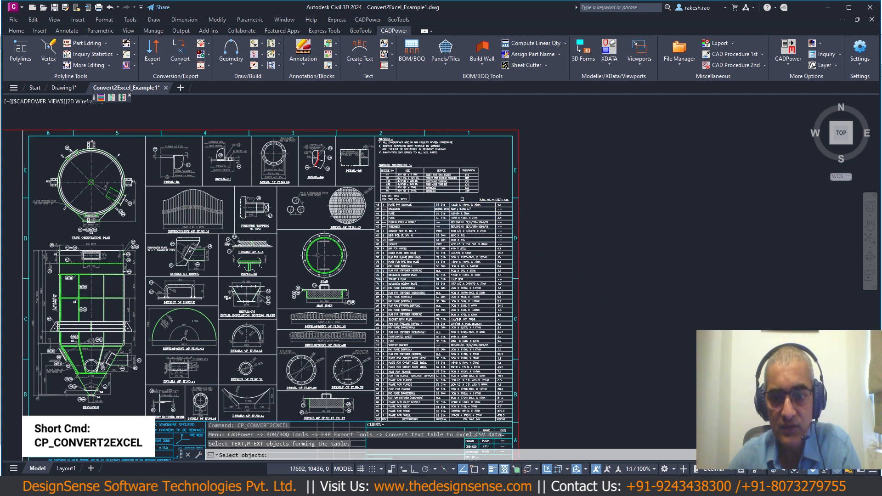
text(c)
key(Return)
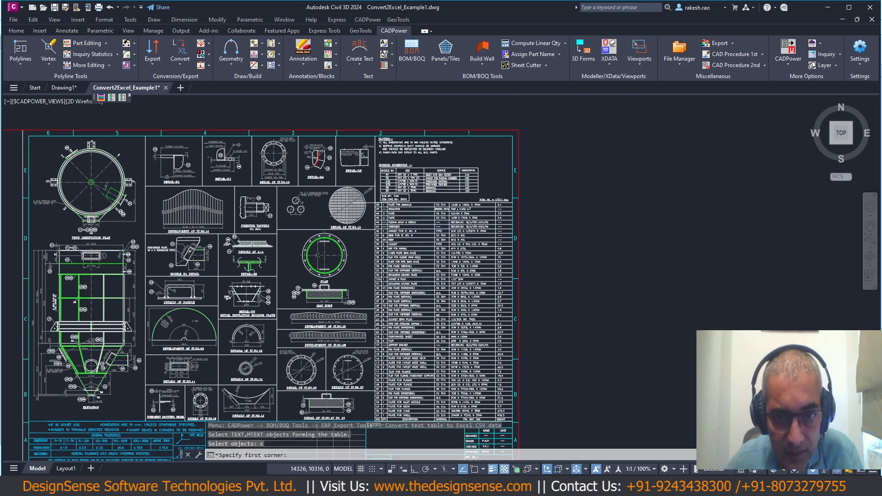
click(376, 201)
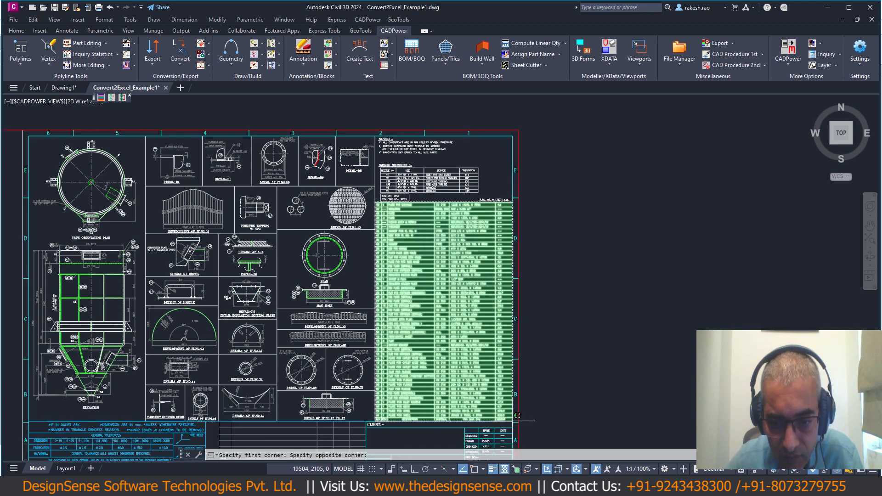
click(517, 416)
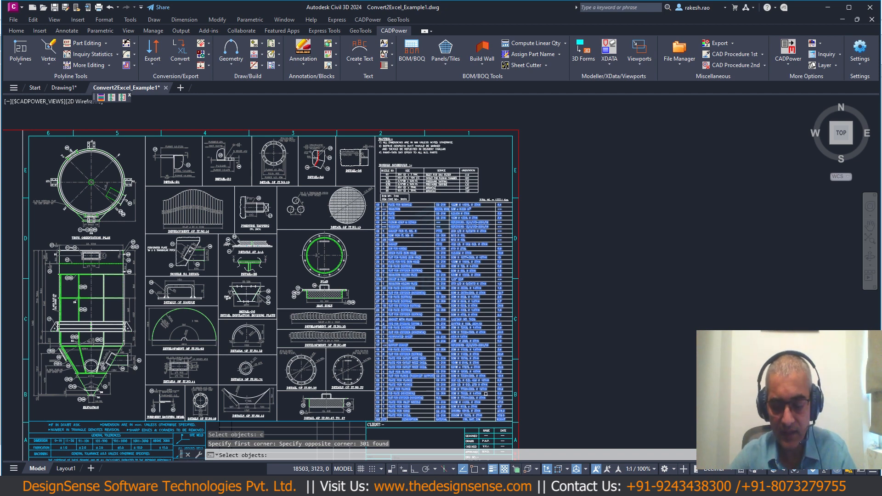
key(Return)
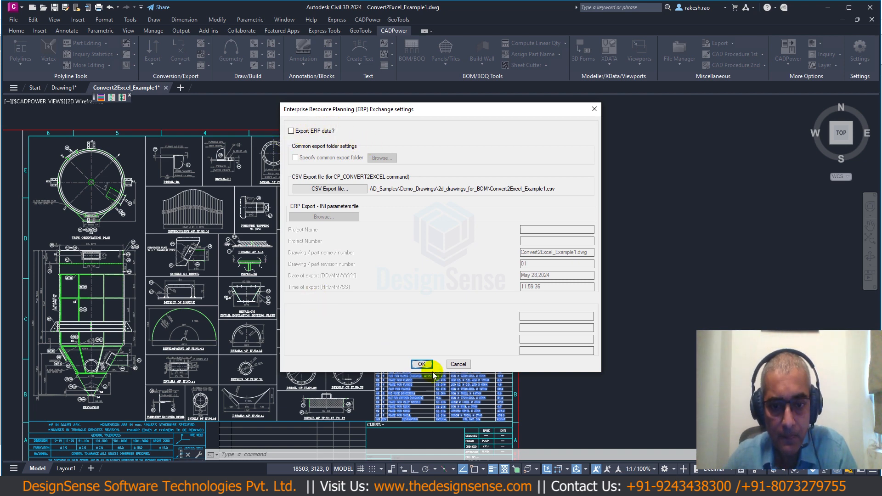
click(421, 364)
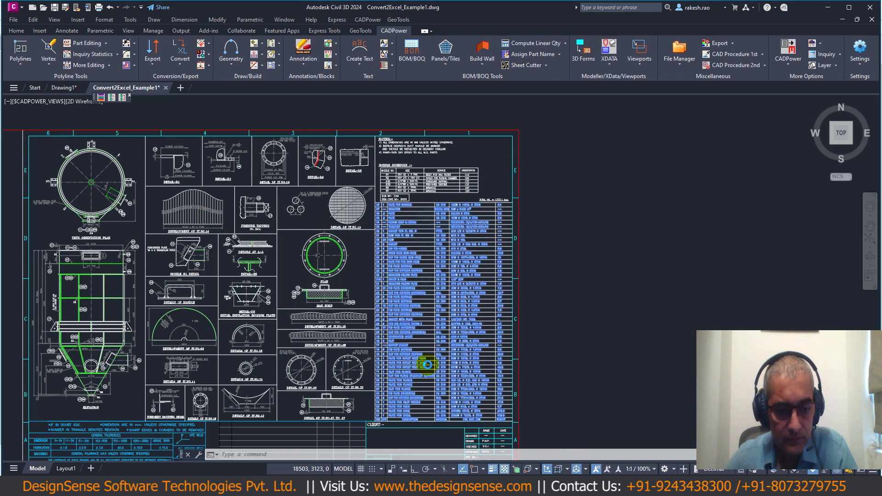
- Switch to Total Commander and open the exported Convert2Excel_Example1.csv from the 2d_drawings_for_BOM folder in Excel
scroll(427, 364, up, 2)
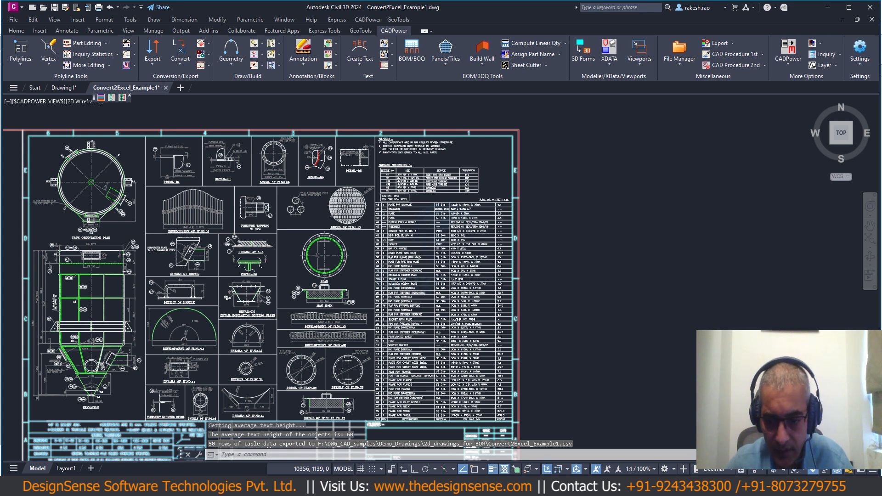
click(660, 487)
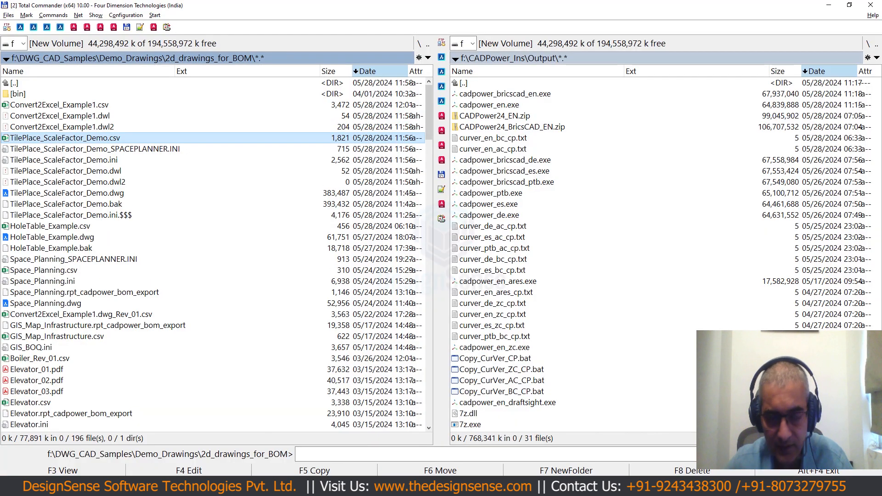
click(69, 106)
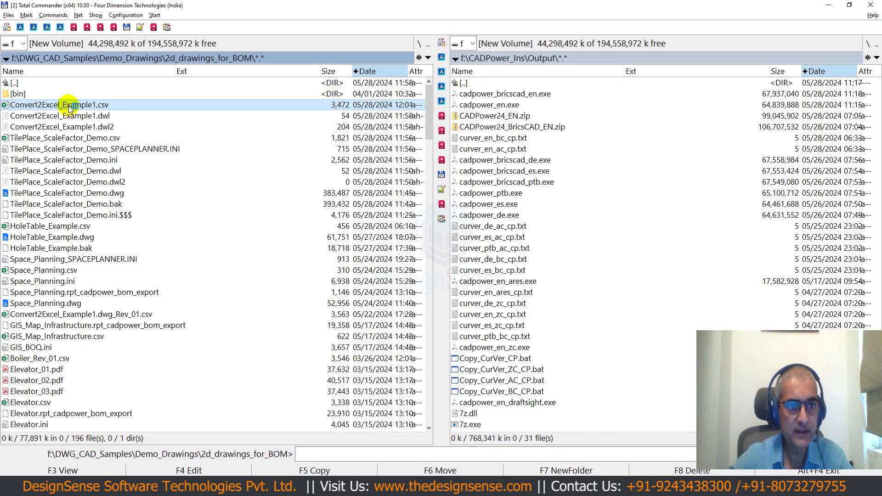
double_click(69, 106)
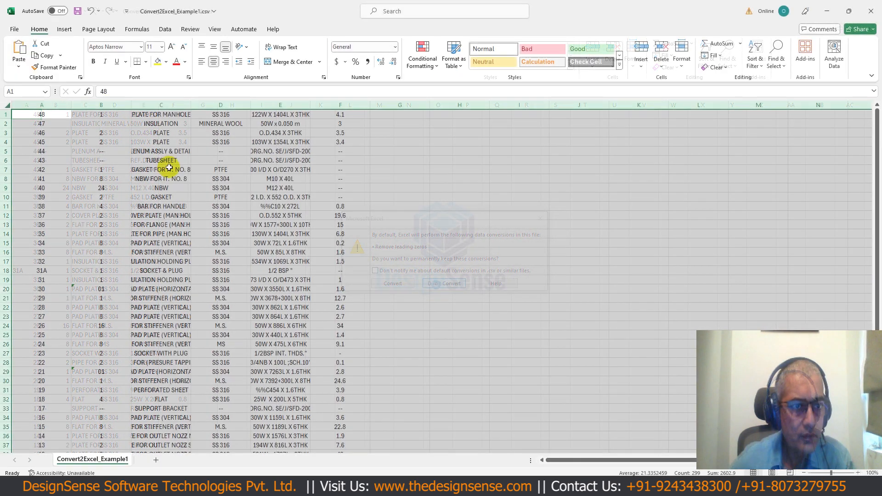
- Review the exported parts list rows down to the column titles in the last row, and close the file without saving
click(169, 168)
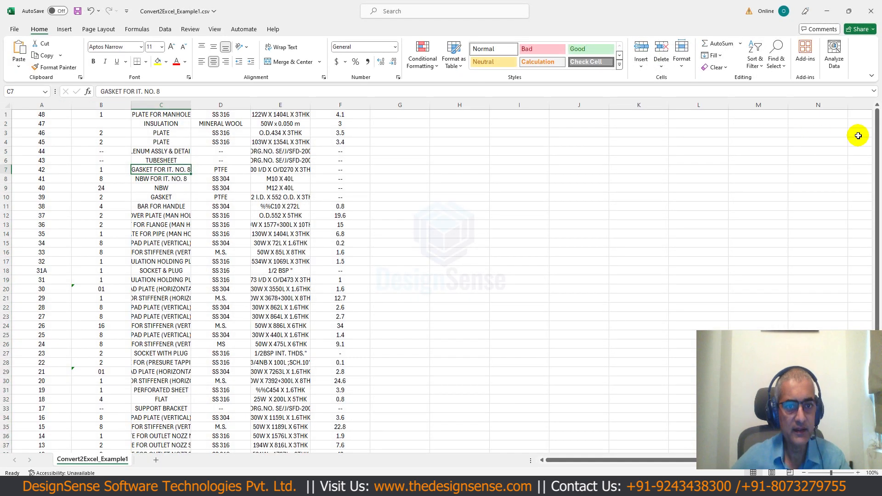
drag(876, 132, 876, 267)
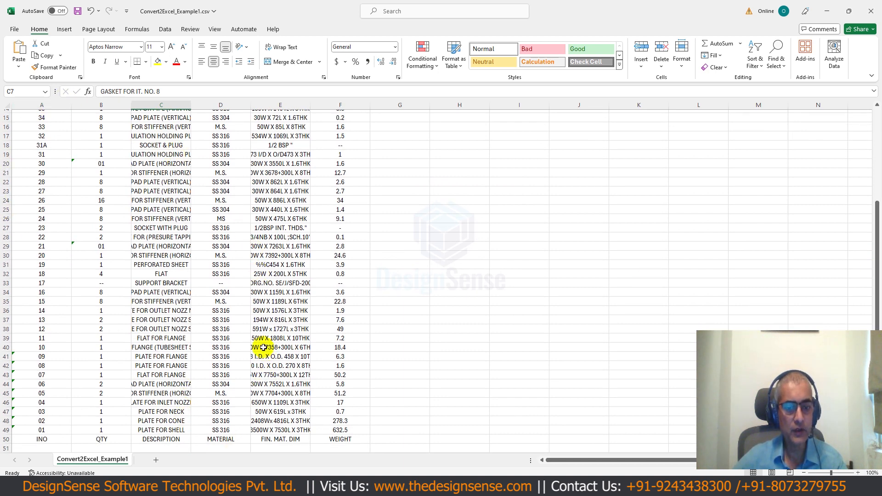
click(869, 16)
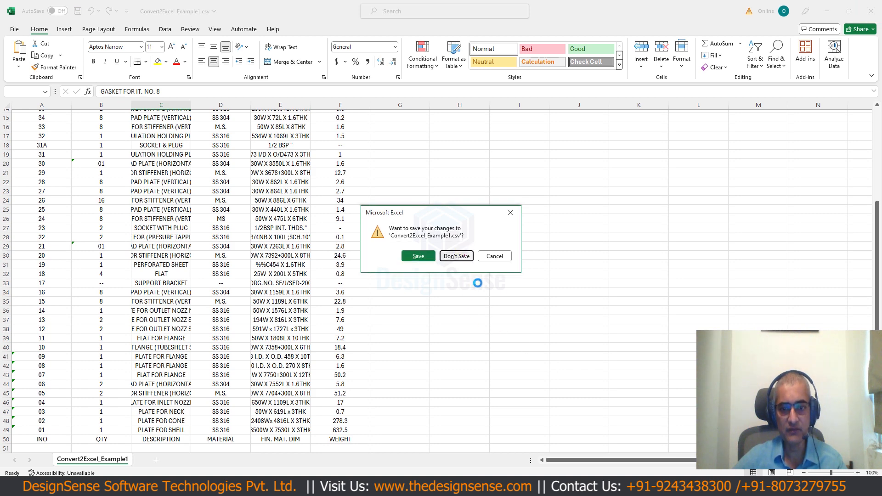
click(458, 256)
- Switch to BricsCAD and open HoleTable_Example.dwg from the 2d_drawings_for_BOM folder
click(697, 485)
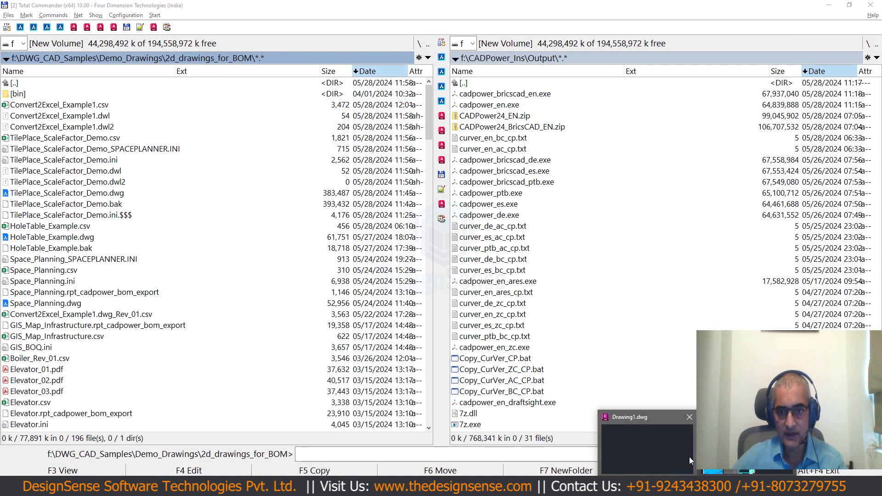
click(740, 443)
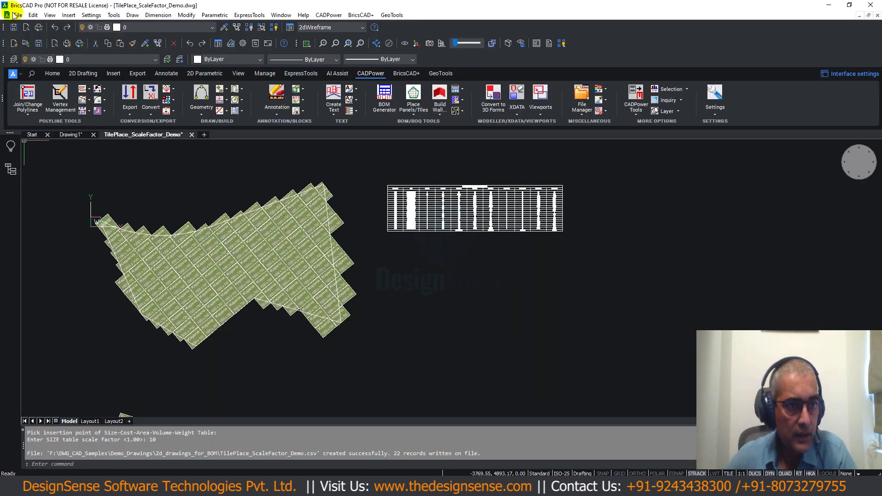
click(18, 15)
click(32, 73)
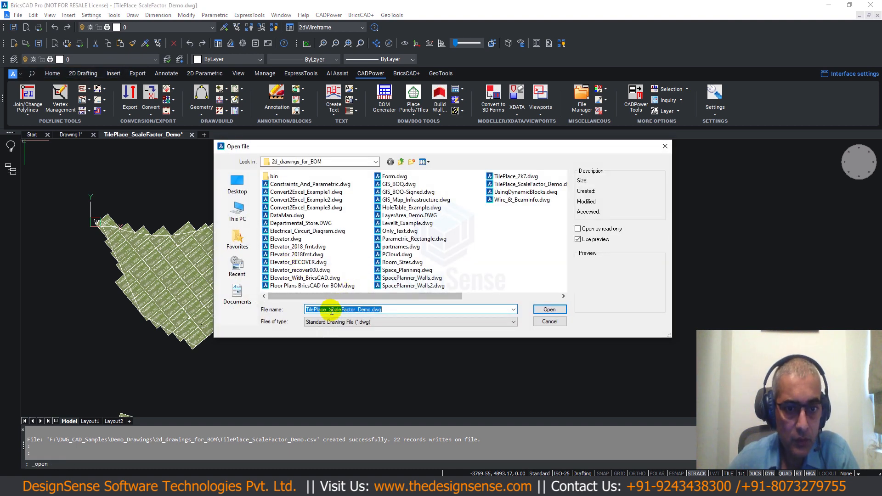
text(HoleTable_Example.csv)
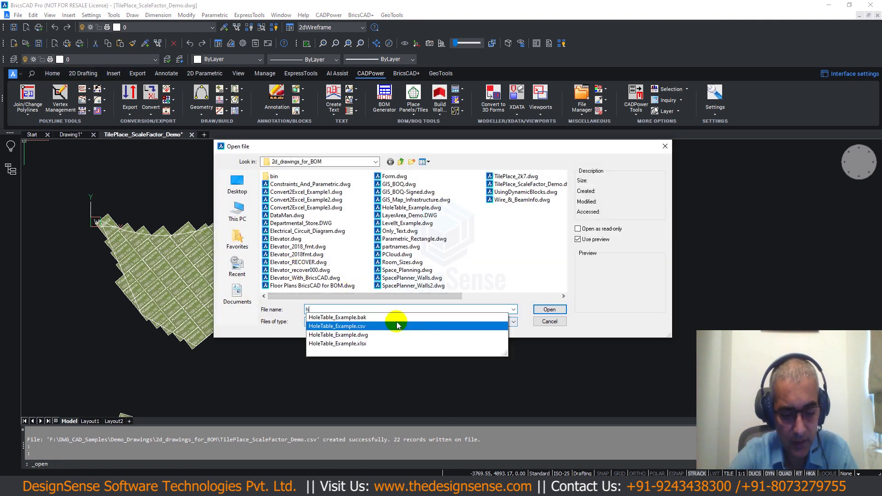
key(Down)
key(Return)
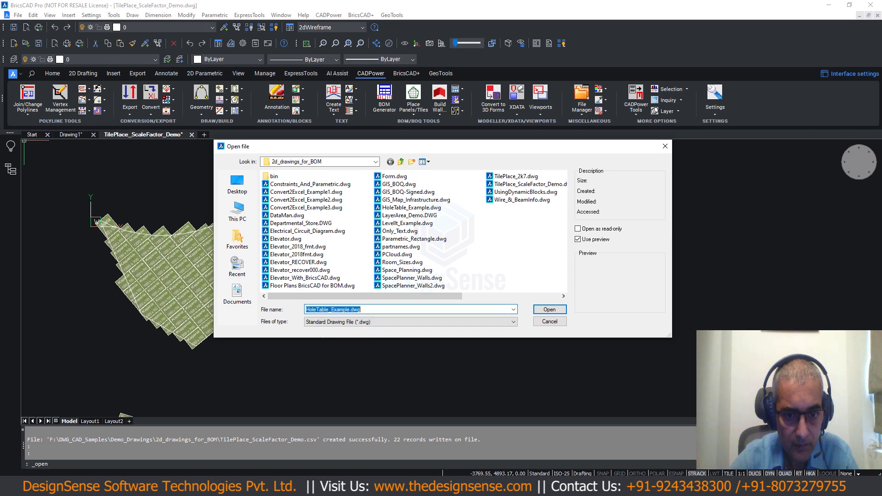
- Run CADPower's rule-based Draw hole table command (CP_HOLETABLE) and select the rectangle enclosing the circles and polygons as the table frame
scroll(325, 225, down, 2)
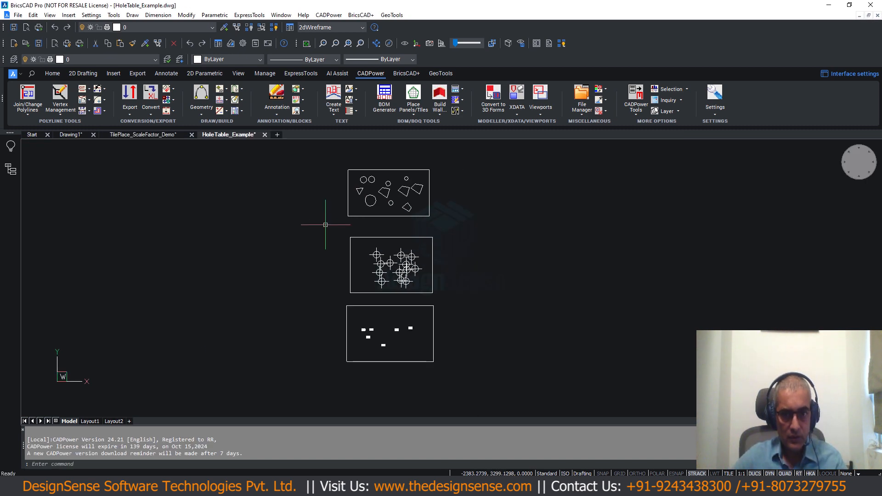
middle_drag(325, 222, 317, 248)
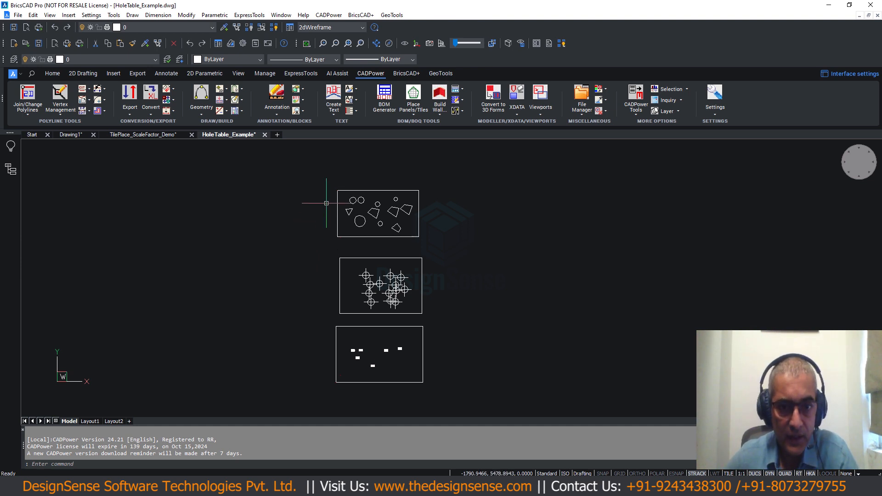
scroll(326, 201, up, 3)
scroll(358, 220, up, 2)
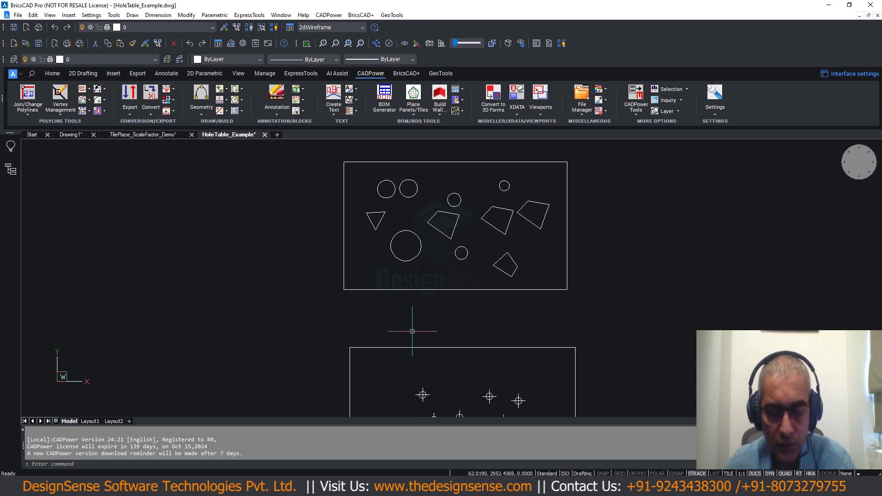
click(329, 15)
click(338, 65)
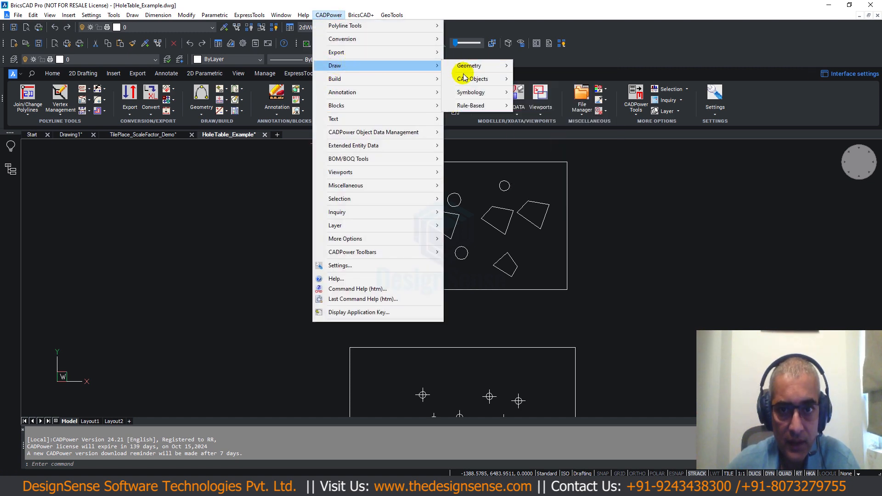
mouse_move(471, 86)
mouse_move(479, 106)
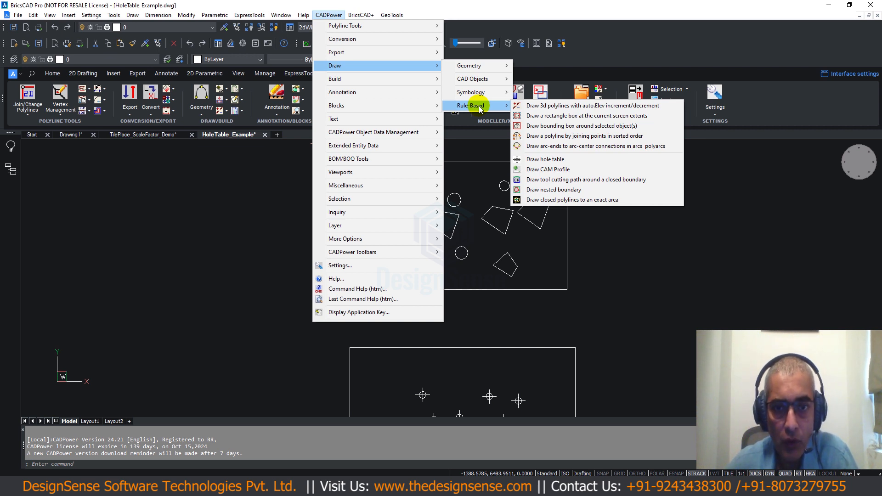
click(539, 161)
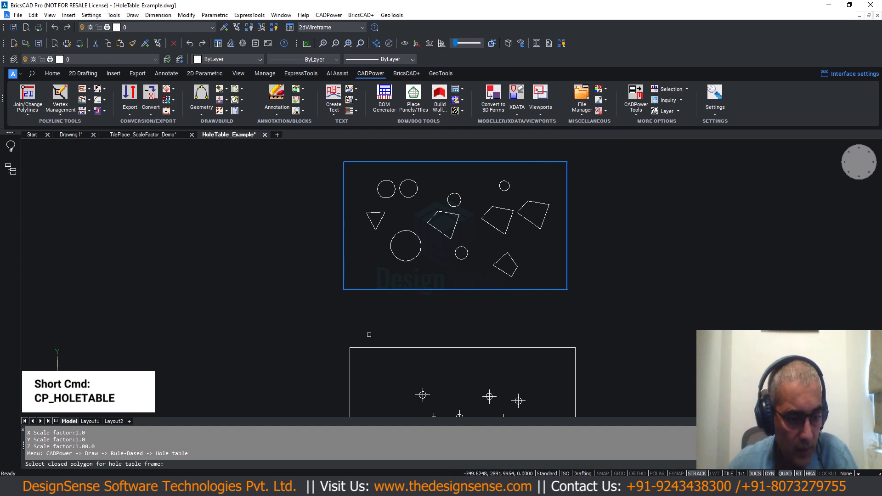
key(F2)
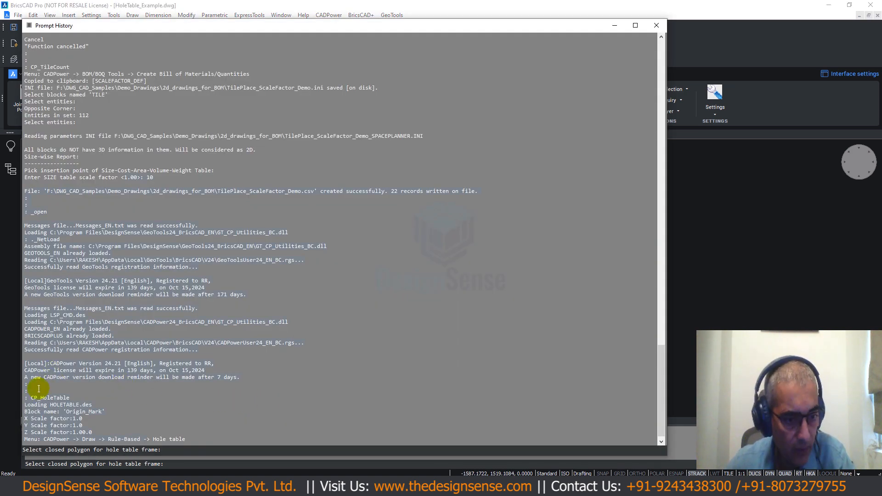
key(F2)
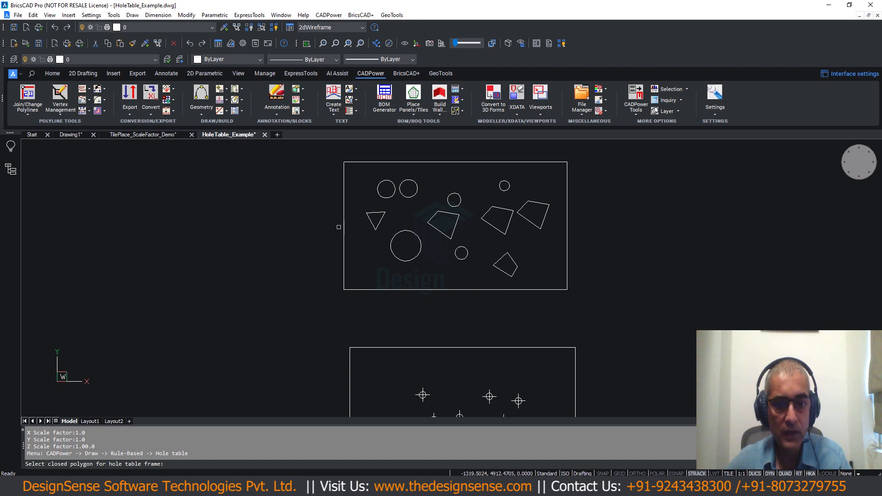
click(343, 222)
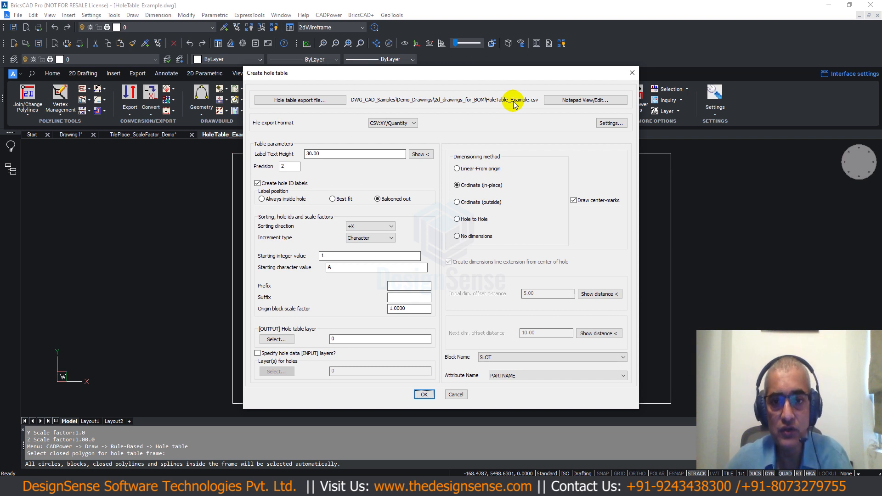
- Accept the hole table settings with CSV:XY/Quantity export format, +X sorting direction and Ordinate (in-place) dimensioning
click(386, 123)
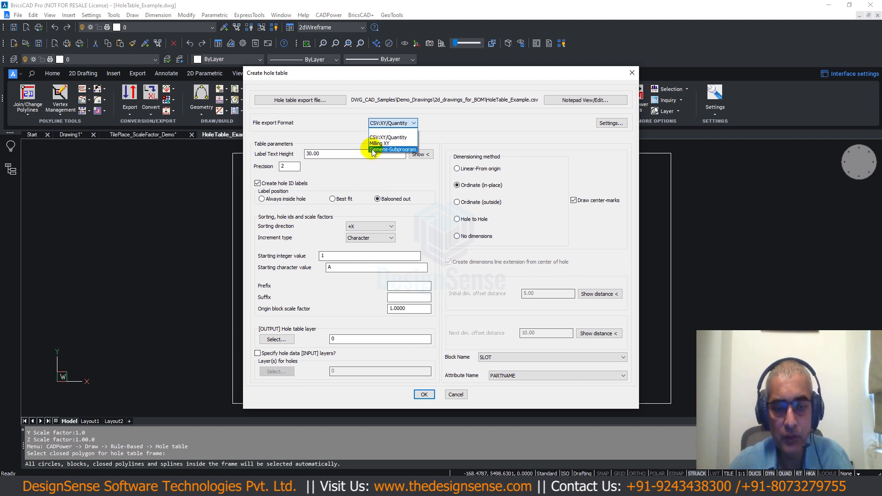
click(457, 140)
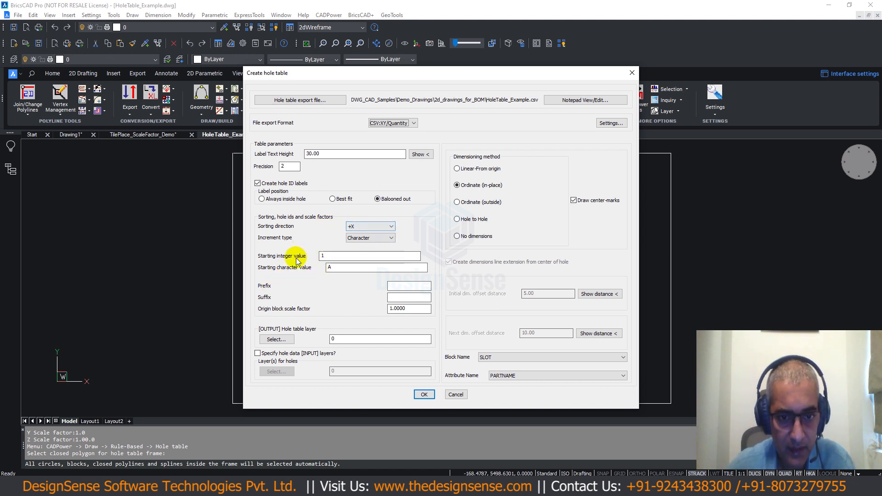
click(370, 226)
click(369, 232)
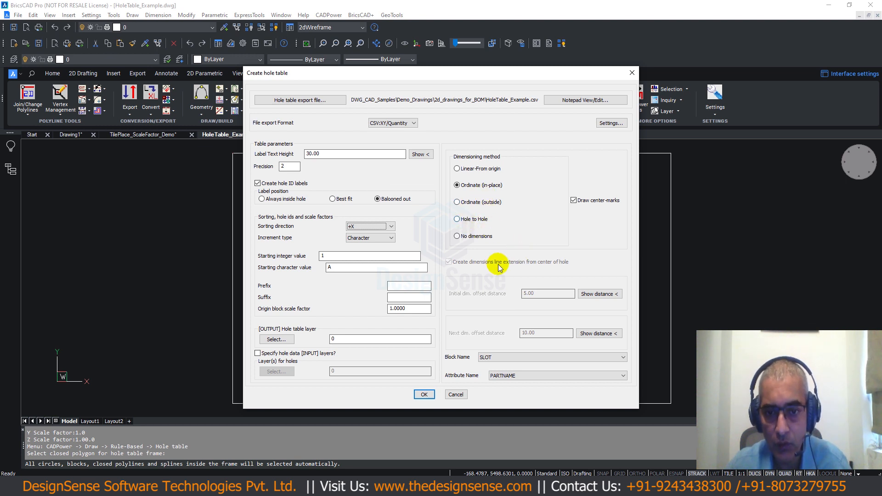
click(465, 188)
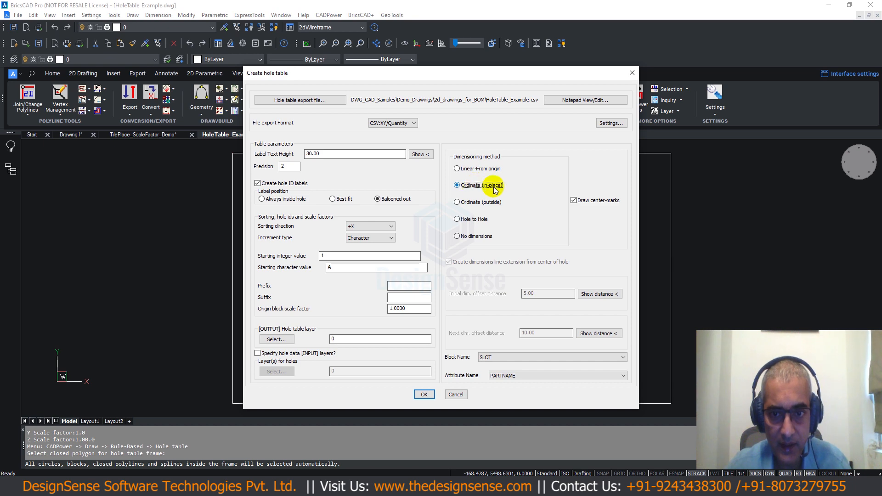
click(422, 396)
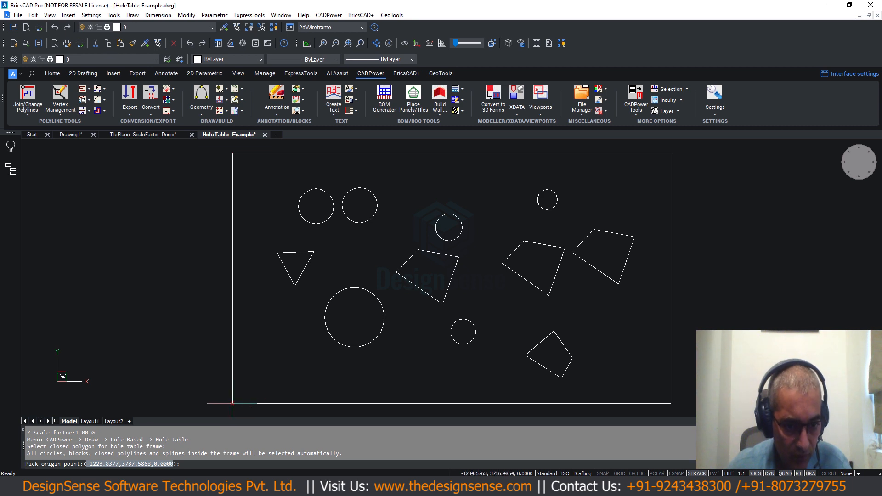
- Set the hole table origin at the frame's lower-left corner and its X axis through the endpoint at the lower-right corner
click(260, 388)
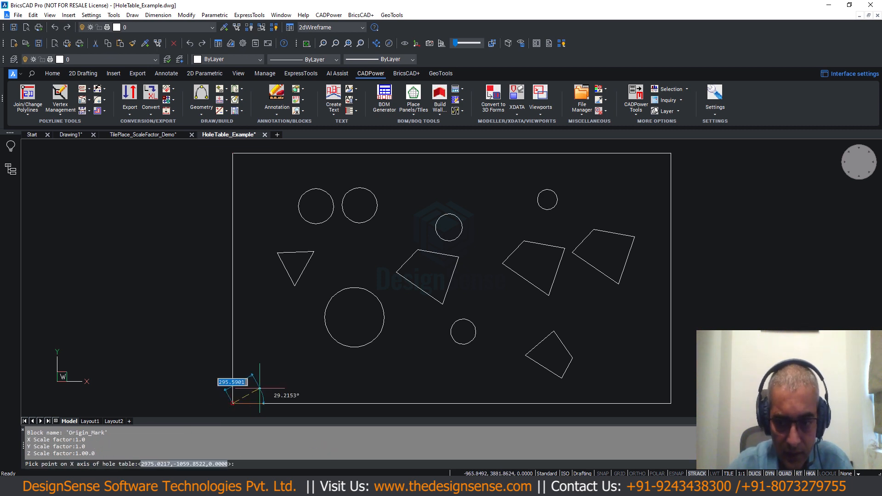
text(end)
key(Return)
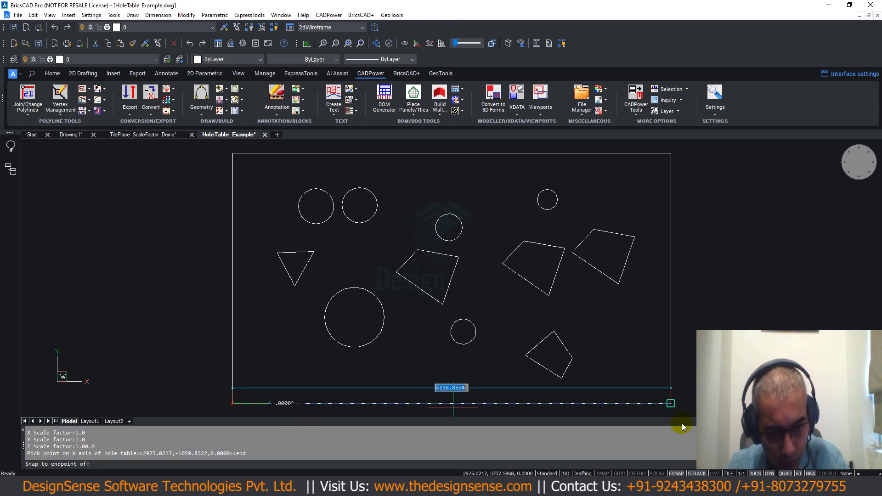
click(671, 403)
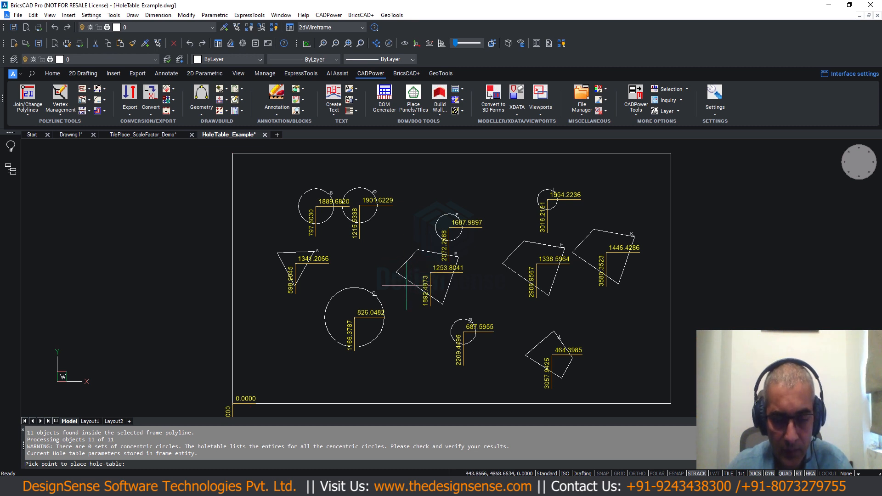
- Place the hole and quantity tables to the right of the frame and scale them by a factor of 2
mouse_move(268, 362)
middle_down()
mouse_move(236, 282)
mouse_move(203, 319)
middle_up()
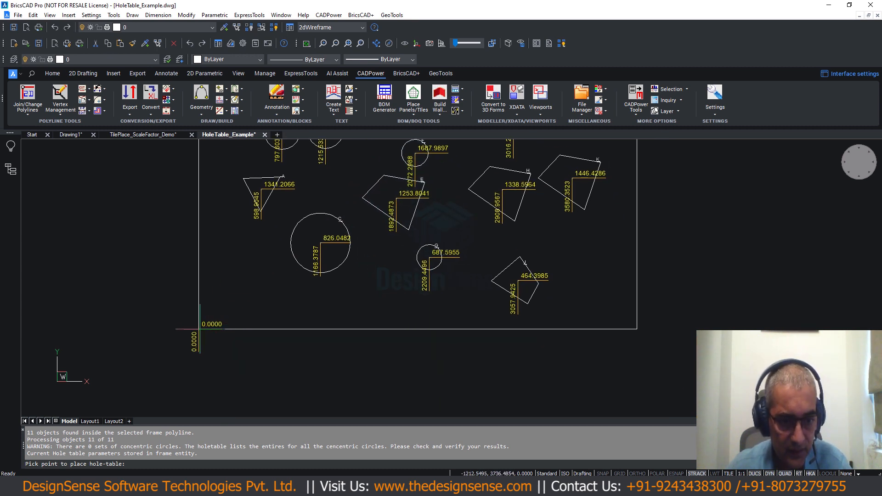
scroll(249, 335, down, 2)
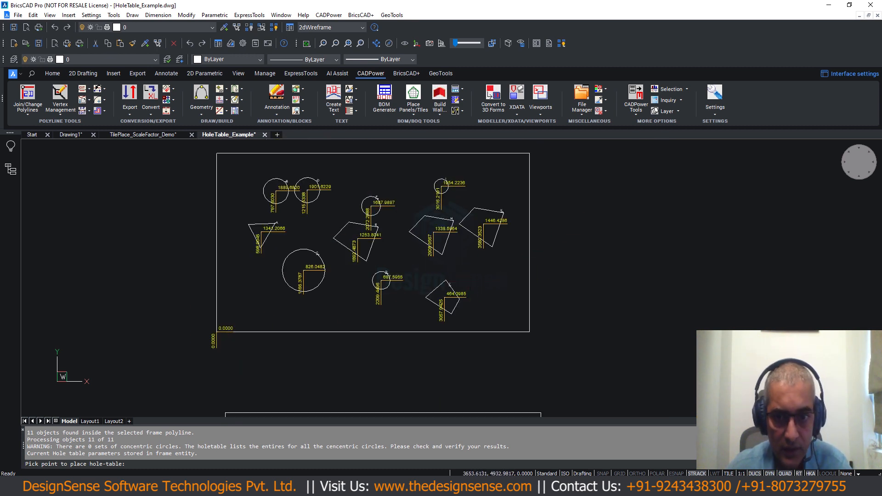
click(590, 174)
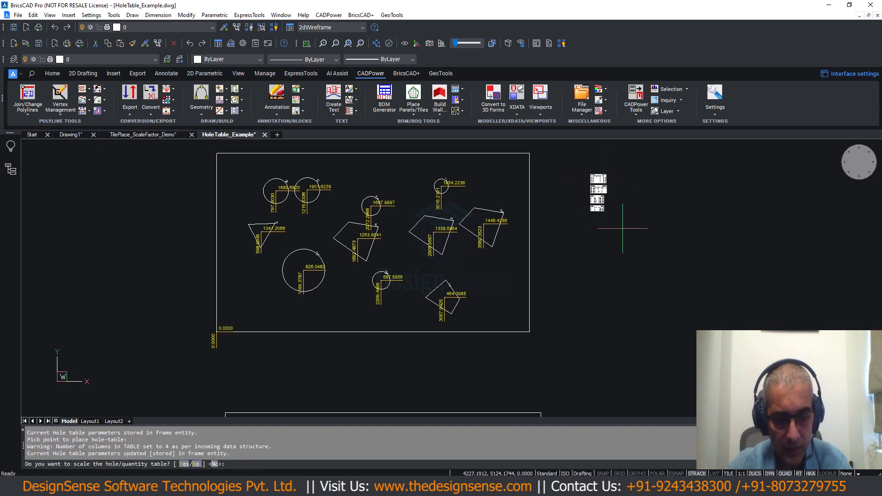
key(Return)
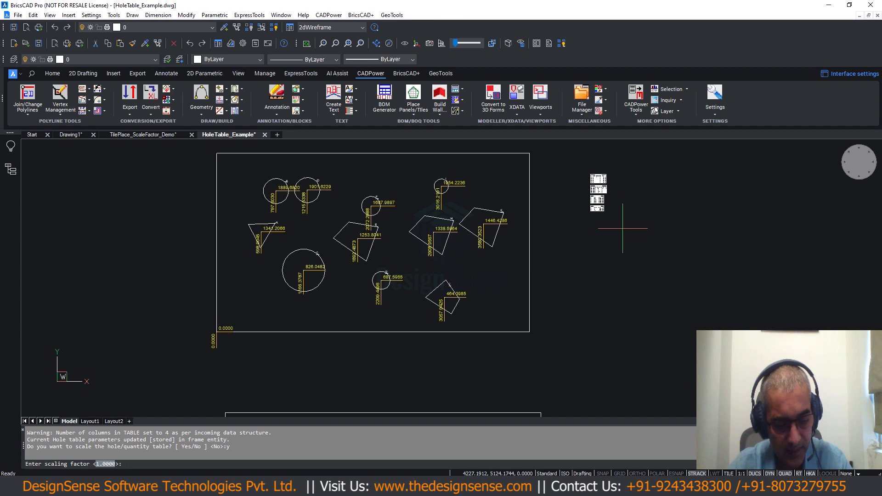
text(2)
key(Return)
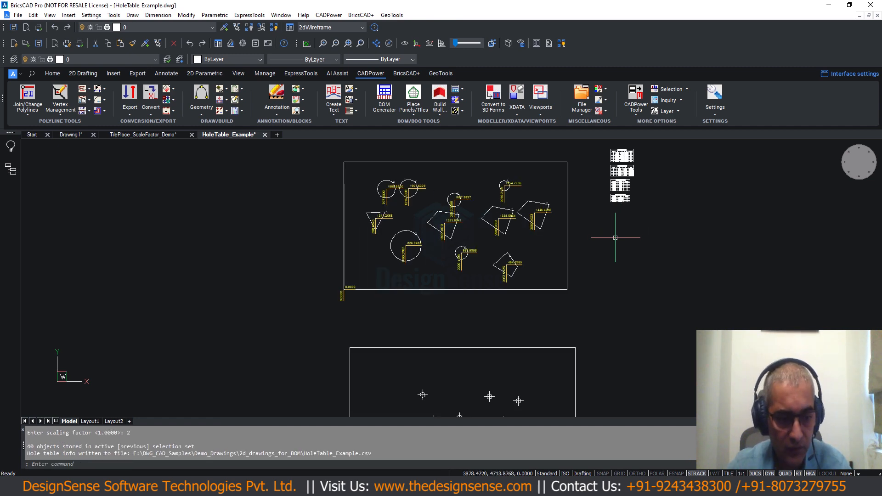
- Inspect the placed hole tables up close, selecting the circular shapes table with its coordinates and diameters
middle_drag(605, 187, 561, 266)
scroll(598, 207, up, 8)
click(394, 248)
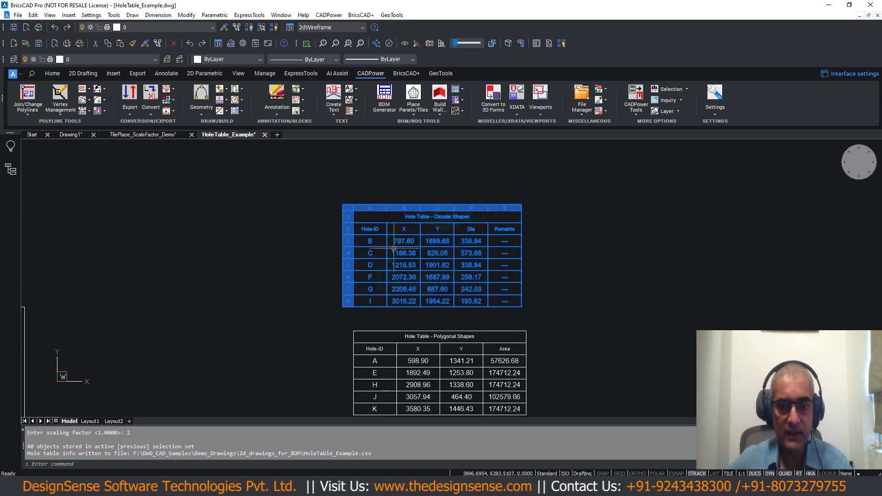
- Compare the circular-shapes hole table with the ordinate dimensions drawn on the circles and polygons inside the frame
scroll(563, 287, down, 2)
middle_drag(563, 287, 525, 232)
scroll(440, 199, up, 3)
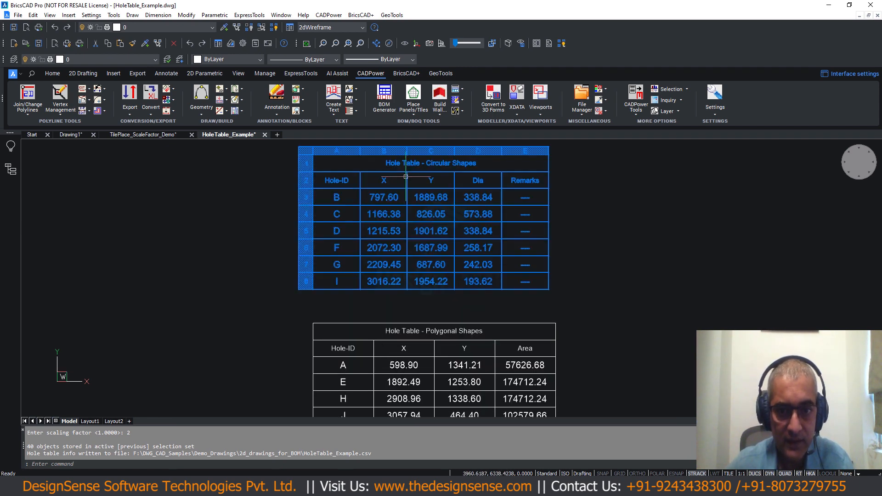
scroll(484, 223, down, 3)
mouse_move(366, 248)
middle_down()
mouse_move(492, 189)
mouse_move(644, 156)
middle_up()
middle_drag(382, 277, 526, 184)
scroll(400, 238, down, 2)
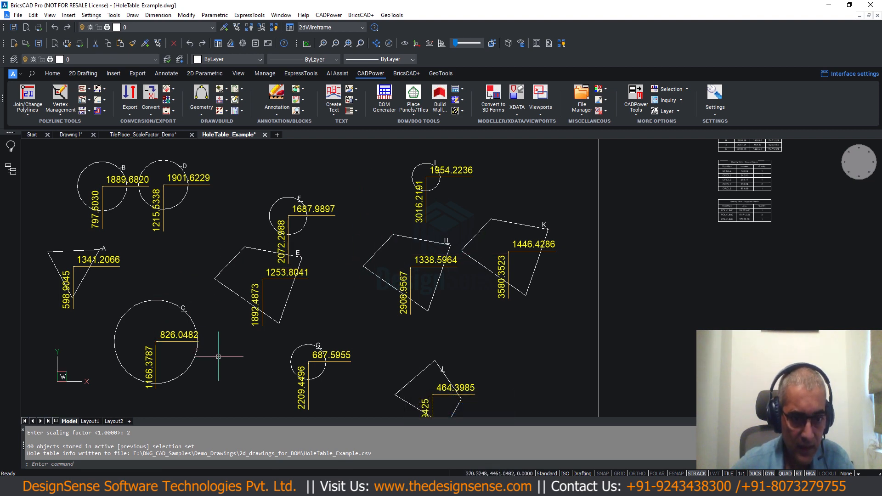
scroll(286, 377, down, 2)
middle_drag(294, 371, 352, 309)
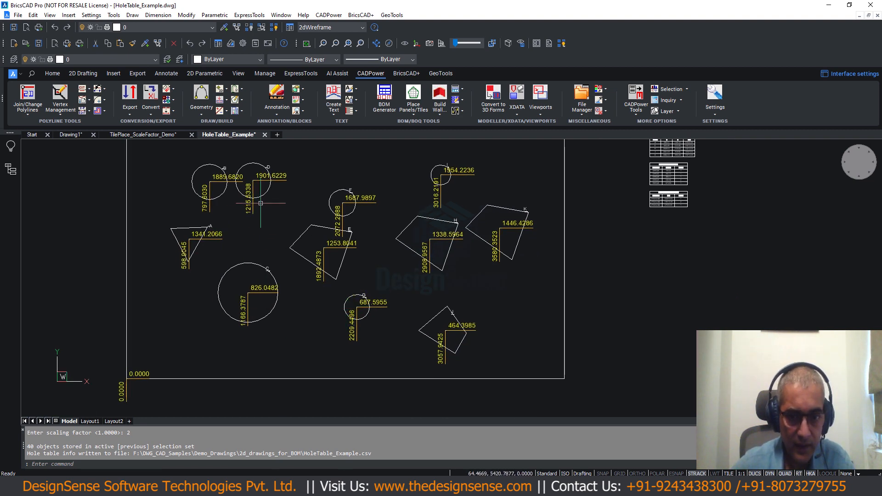
middle_drag(508, 244, 286, 312)
- Examine the hole tables and quantity tables for circular and polygonal shapes, including their coordinates, diameters, areas and quantities
scroll(429, 189, up, 3)
middle_drag(479, 175, 384, 227)
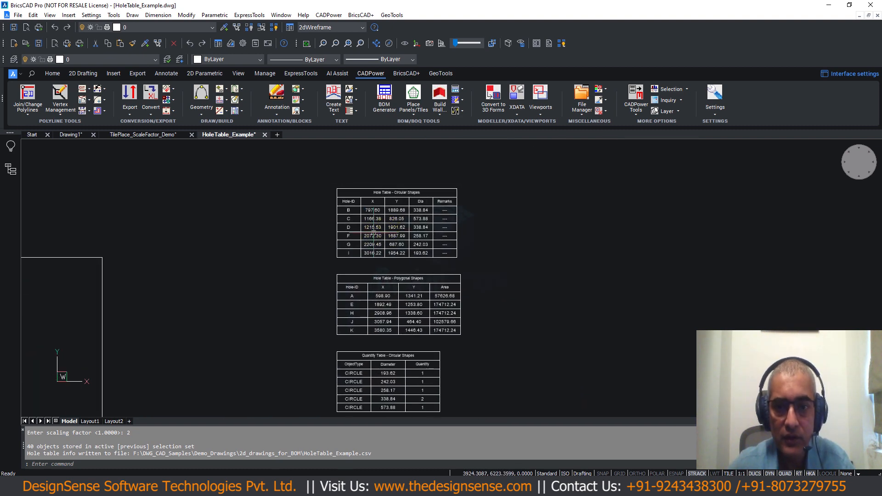
scroll(349, 232, up, 2)
click(348, 201)
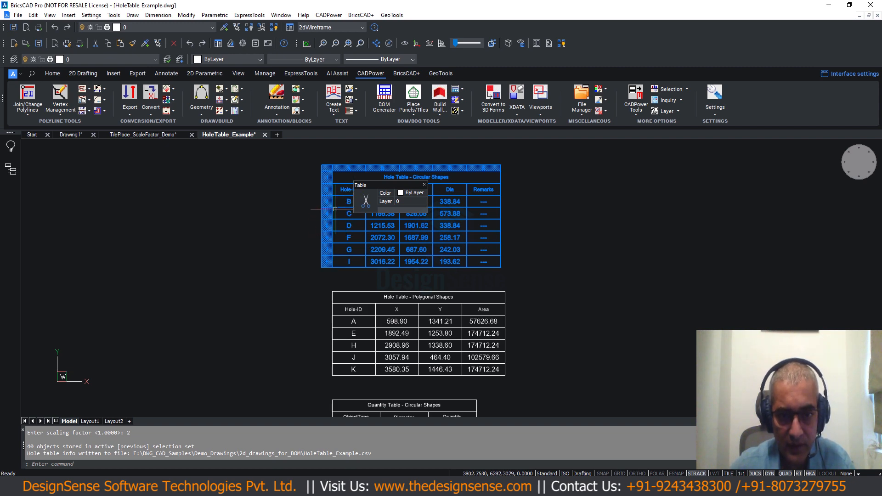
key(Escape)
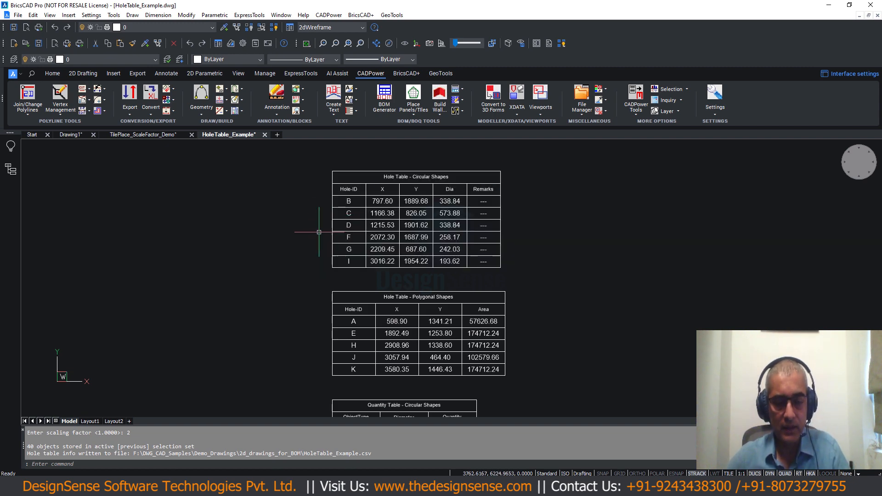
scroll(340, 225, up, 3)
middle_drag(341, 222, 341, 217)
scroll(341, 217, down, 1)
middle_drag(347, 294, 343, 224)
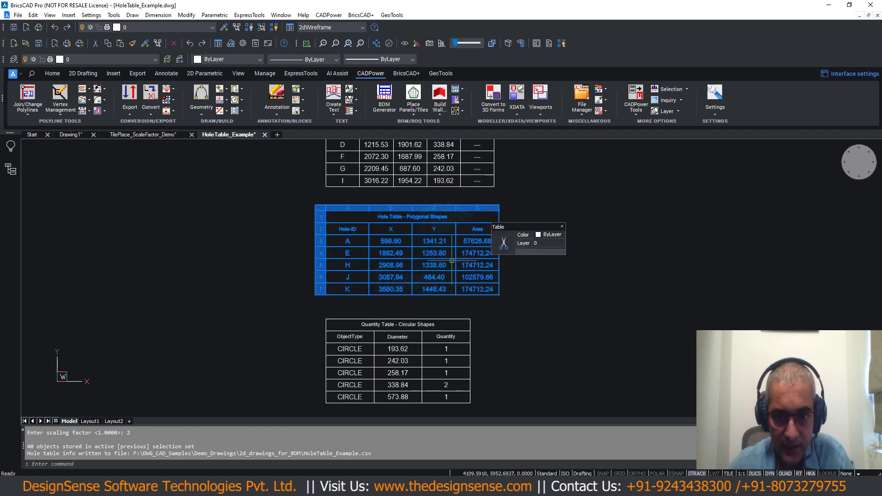
middle_drag(429, 305, 452, 250)
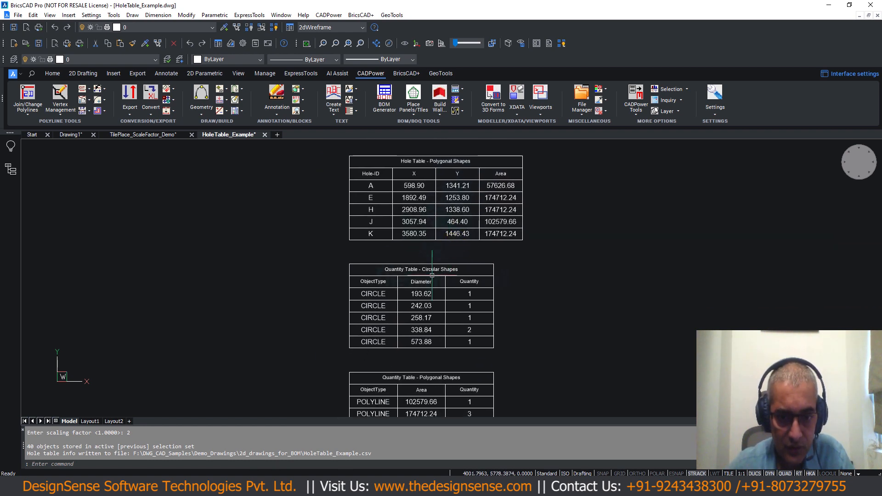
mouse_move(418, 301)
middle_down()
mouse_move(418, 331)
mouse_move(399, 330)
middle_up()
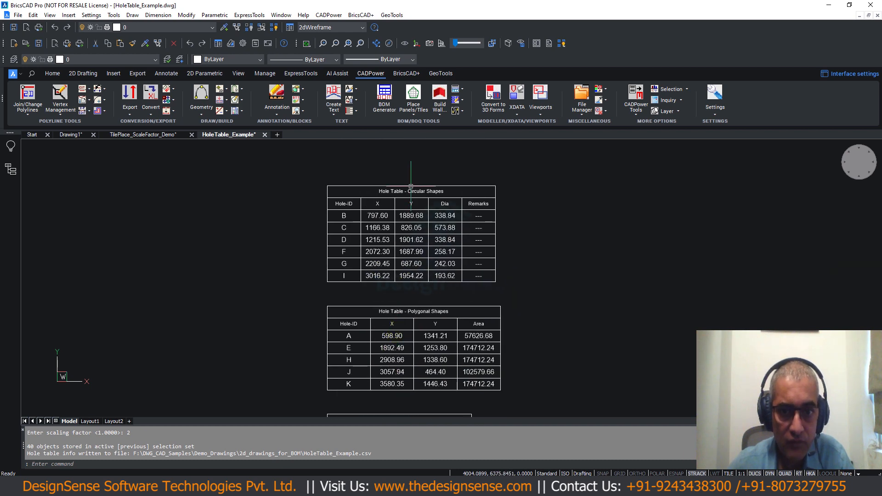
middle_drag(410, 293, 428, 181)
middle_drag(417, 281, 421, 236)
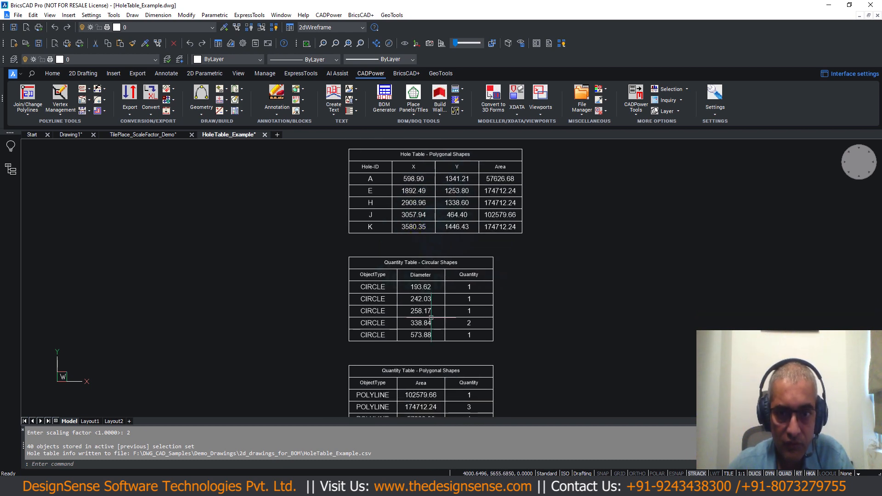
middle_drag(431, 317, 424, 266)
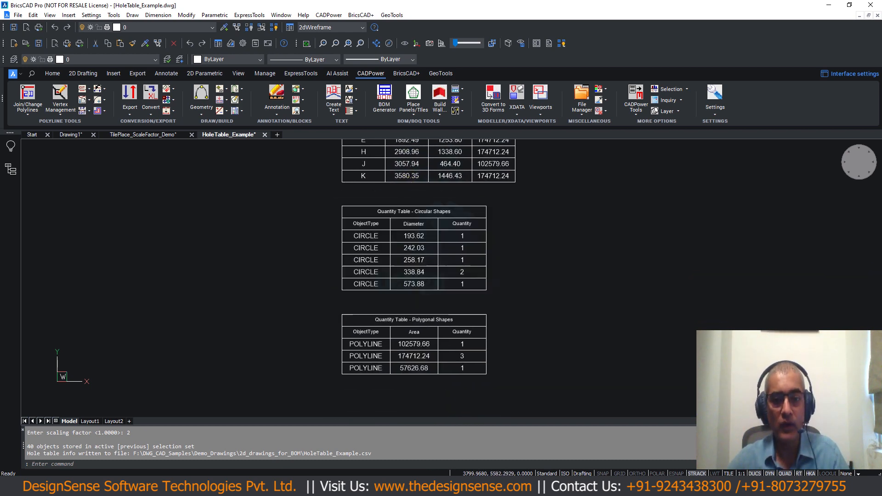
middle_drag(311, 321, 308, 304)
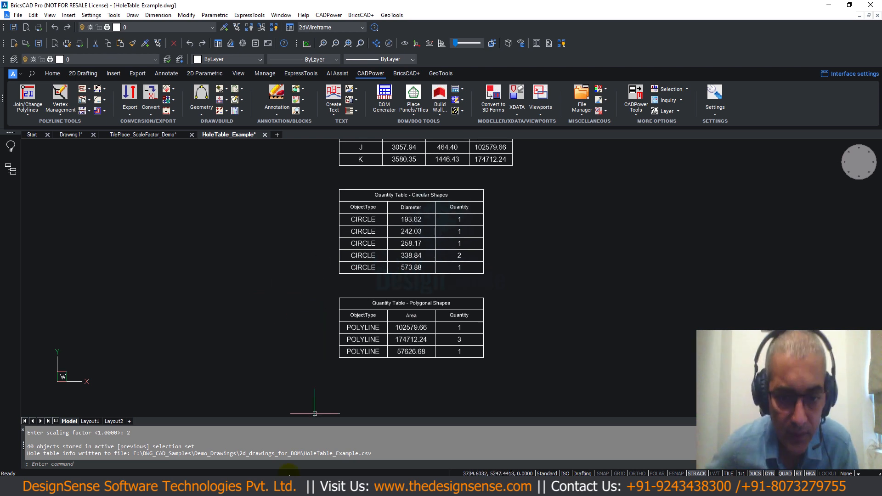
middle_drag(281, 258, 280, 237)
scroll(280, 248, down, 1)
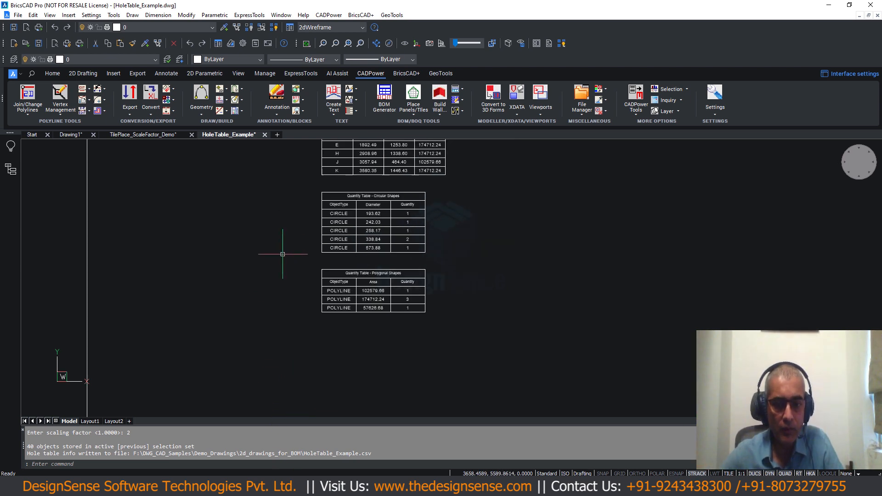
- Switch to Total Commander and open the exported HoleTable_Example.csv in Excel
mouse_move(299, 276)
middle_down()
mouse_move(418, 341)
mouse_move(449, 341)
middle_up()
scroll(260, 268, down, 3)
middle_drag(323, 264, 544, 211)
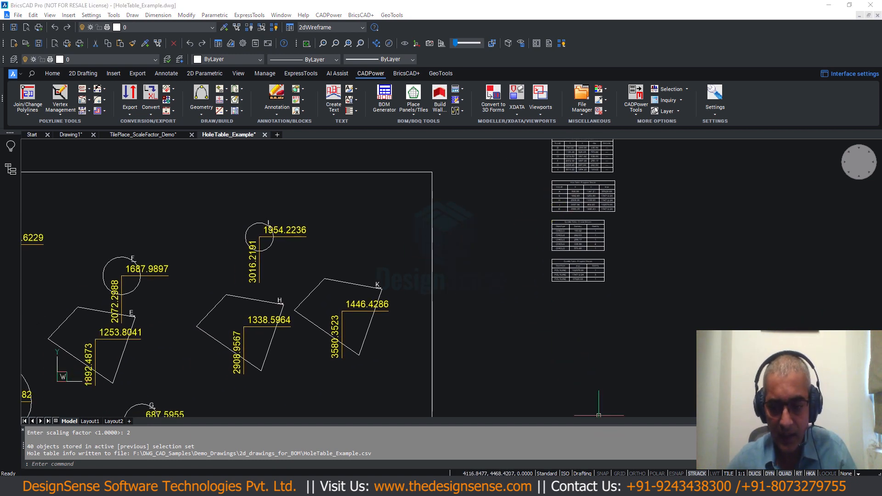
key(alt+Tab)
click(84, 108)
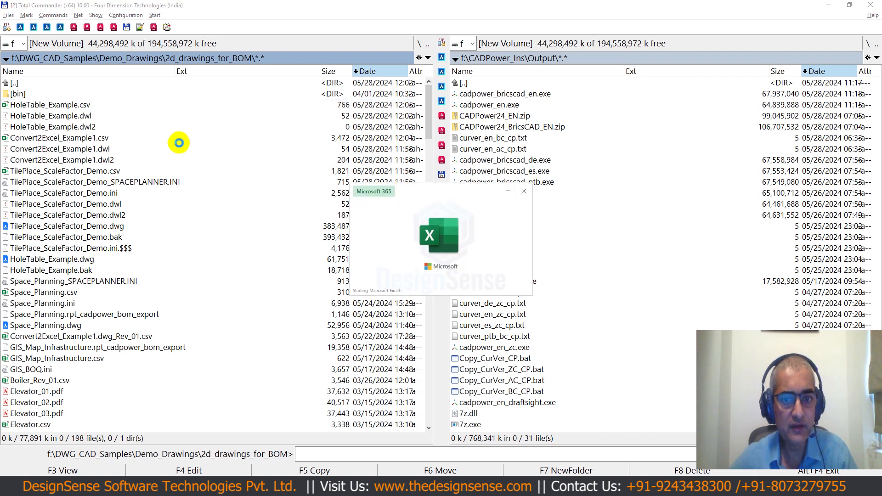
- Centre all cells and widen all columns of the CSV sheet to review the exported hole and quantity tables
key(ctrl+a)
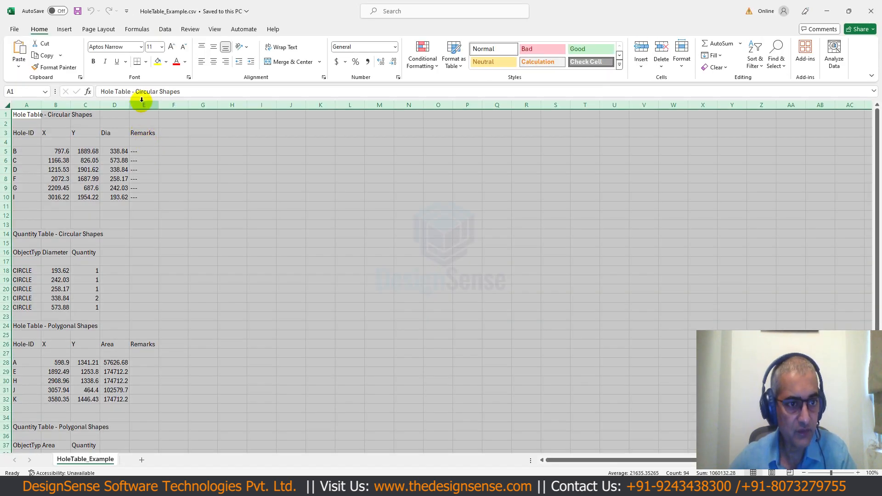
click(214, 61)
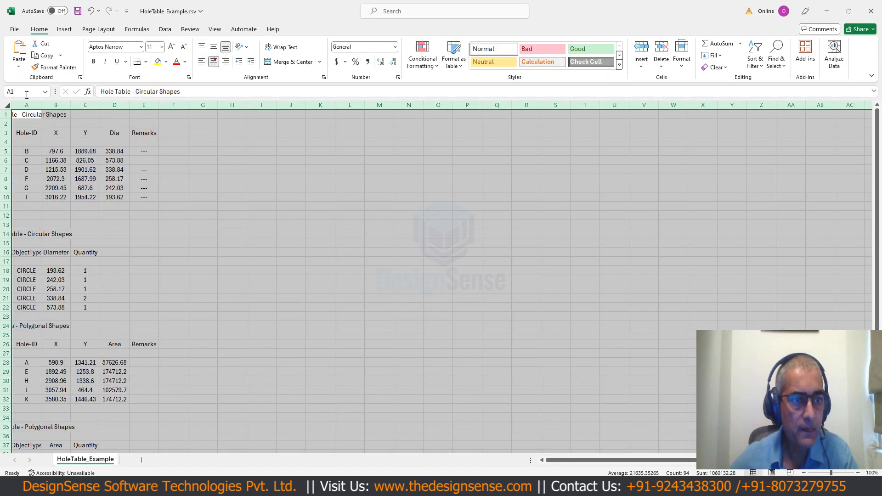
drag(42, 104, 67, 104)
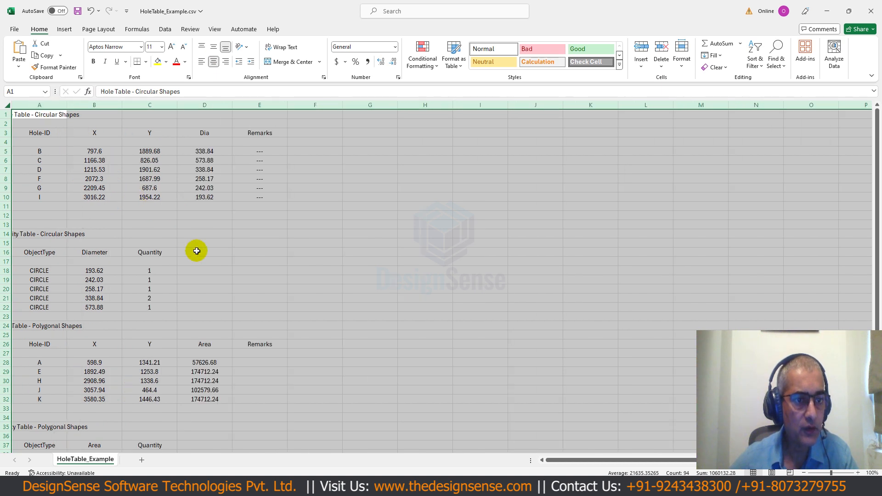
click(216, 269)
scroll(874, 189, down, 2)
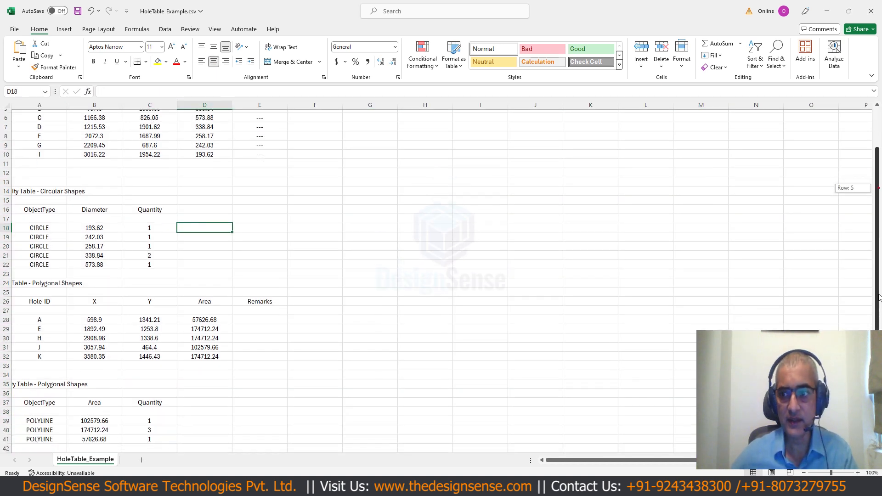
- Close HoleTable_Example.csv without saving the changes and switch back to BricsCAD
click(870, 11)
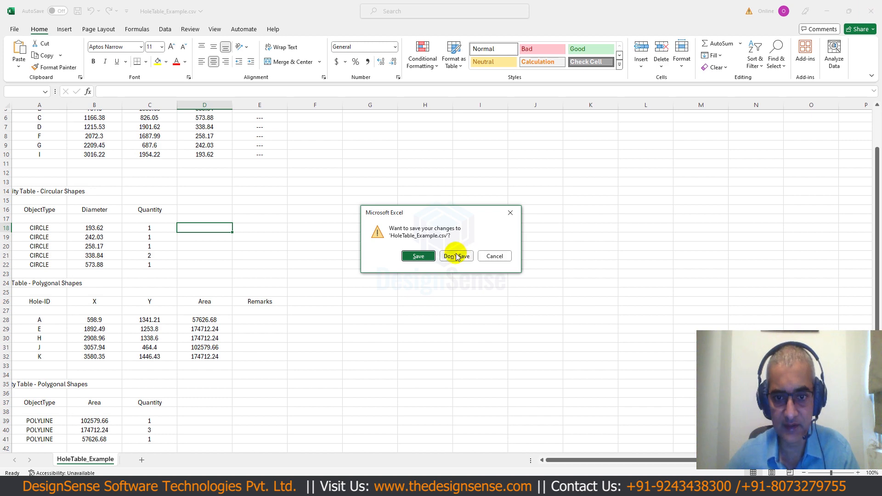
click(453, 254)
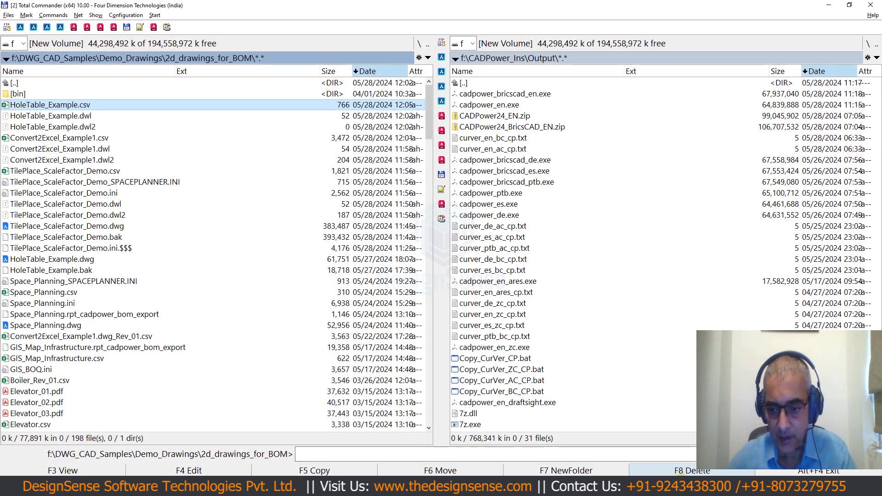
click(662, 486)
- Examine the second frame below the dimensioned one, with its scattered center-marked holes and its lower-left corner
scroll(349, 330, down, 3)
middle_drag(321, 371, 451, 177)
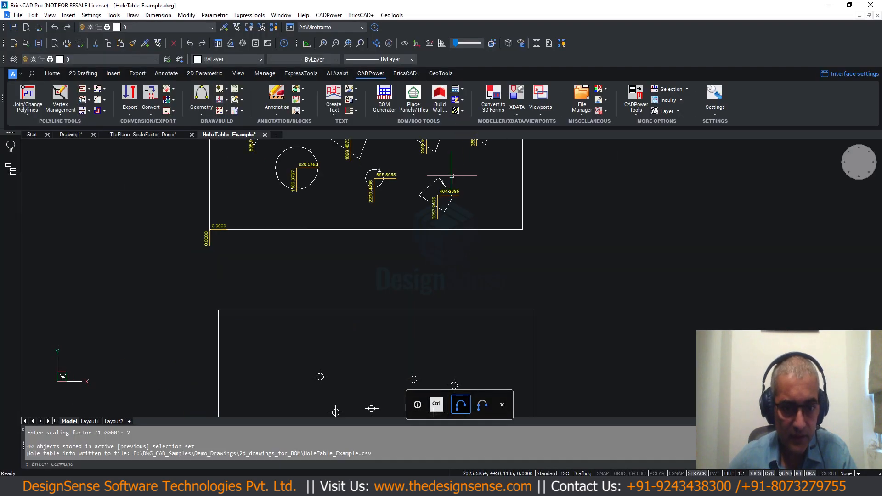
scroll(442, 198, down, 3)
mouse_move(402, 276)
middle_down()
mouse_move(364, 219)
mouse_move(363, 341)
middle_up()
scroll(358, 245, up, 2)
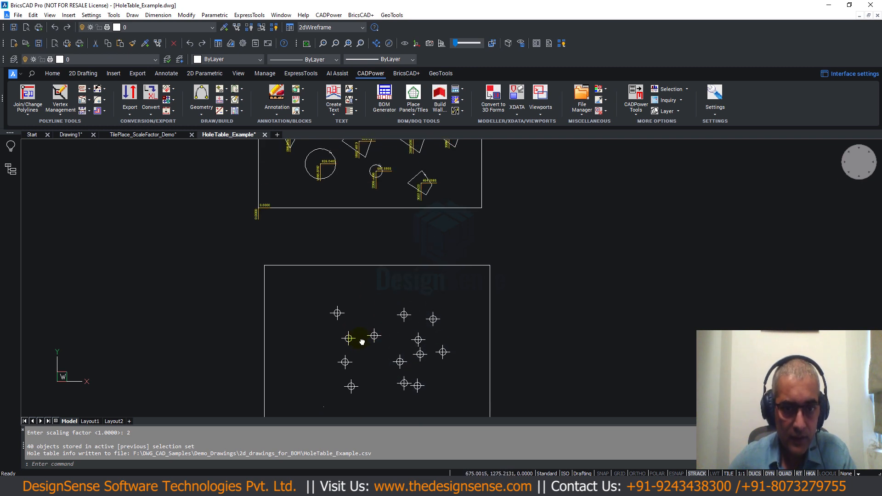
middle_drag(323, 188, 316, 294)
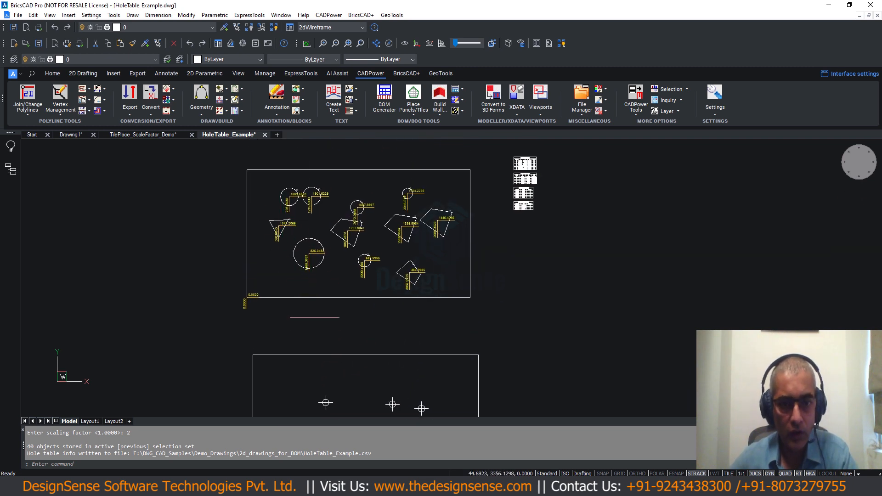
scroll(321, 325, down, 2)
middle_drag(321, 325, 341, 250)
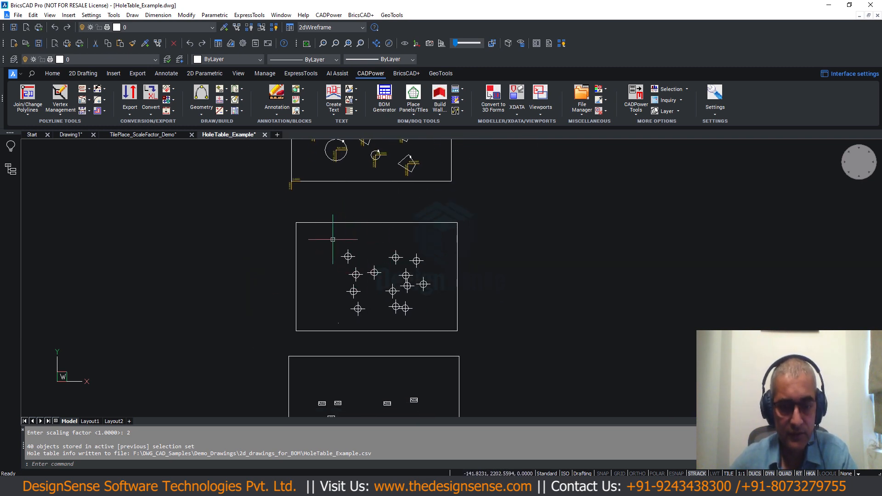
scroll(371, 289, up, 1)
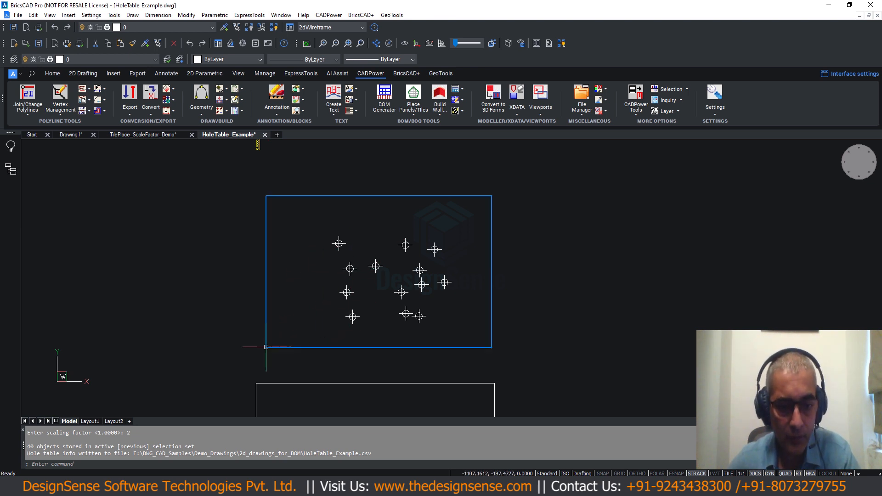
mouse_move(266, 347)
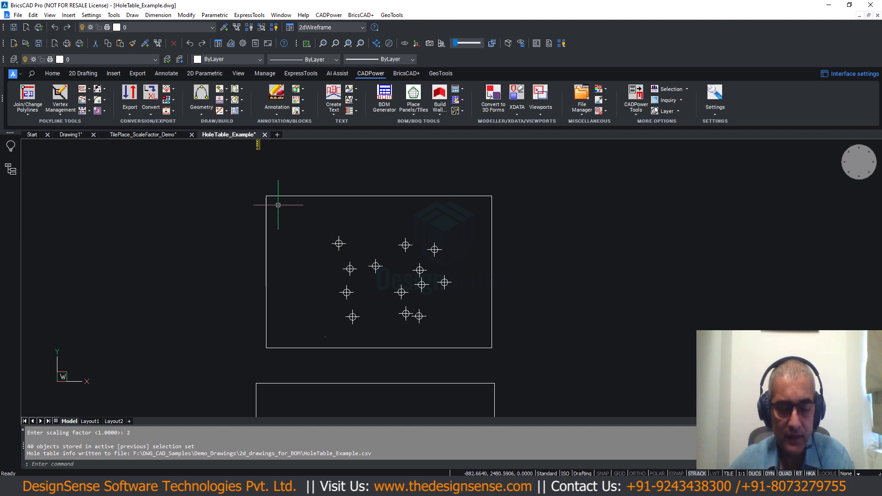
- Run Draw hole table on the frame of center-marked holes, accepting Linear-From origin dimensioning and CSV:XY/Quantity export format
click(331, 15)
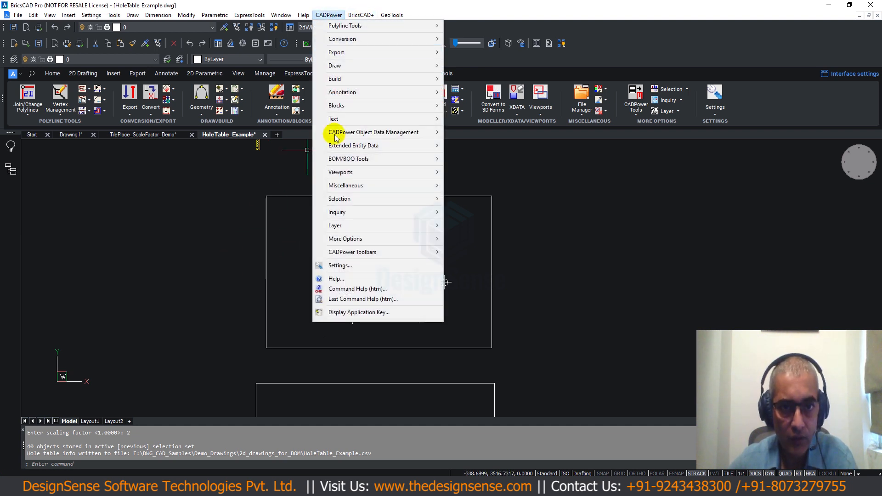
click(343, 68)
click(469, 106)
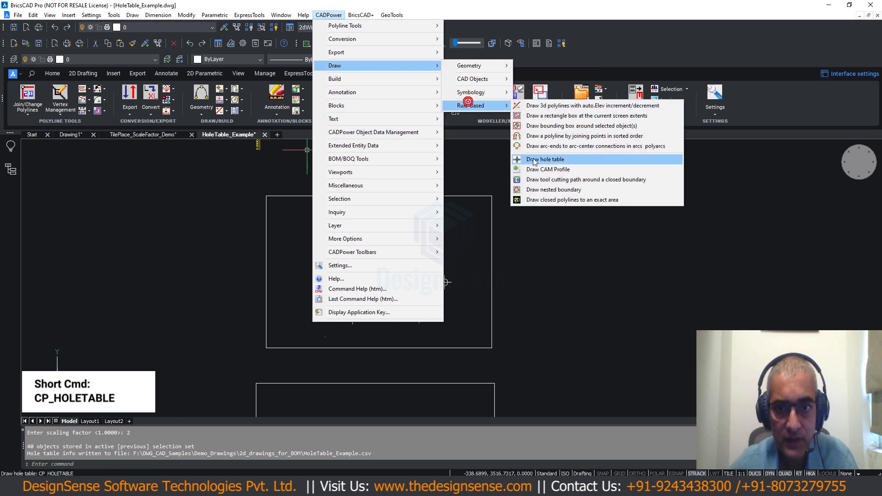
click(533, 161)
click(265, 277)
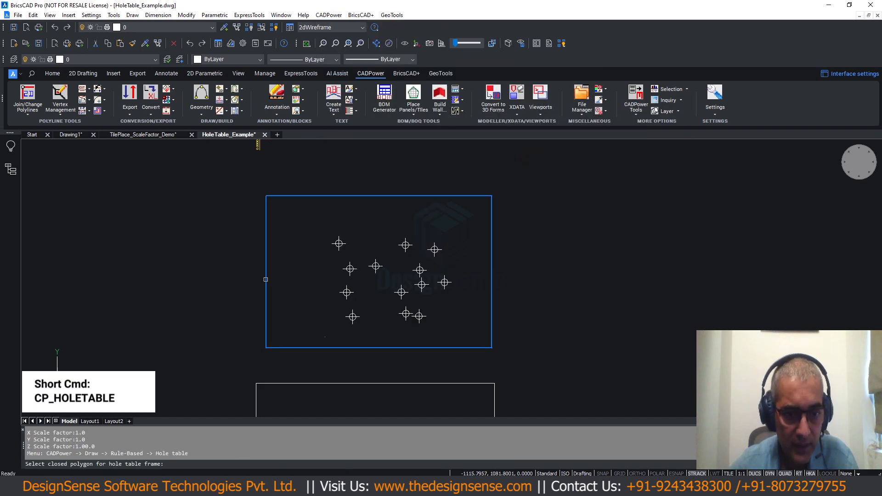
scroll(266, 279, up, 2)
click(265, 279)
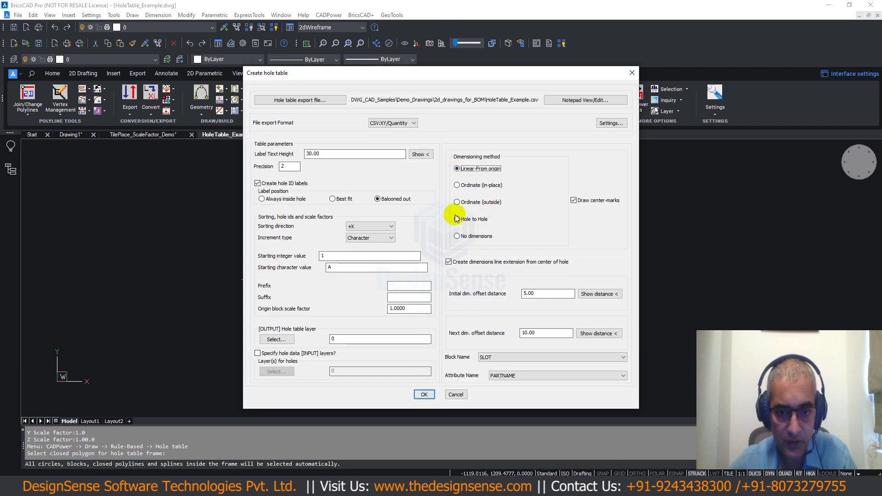
click(422, 395)
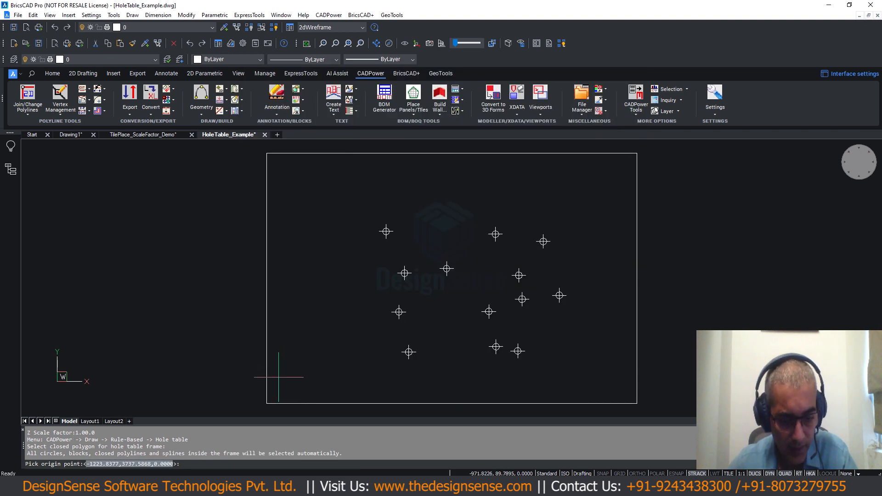
- Set the hole table's origin at the frame's lower-left endpoint and its X axis through the lower-right endpoint
text(end)
key(Return)
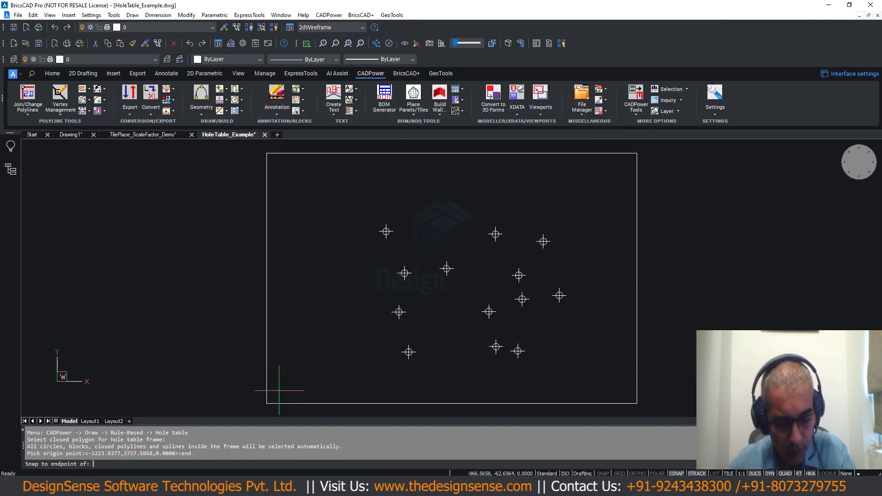
click(271, 402)
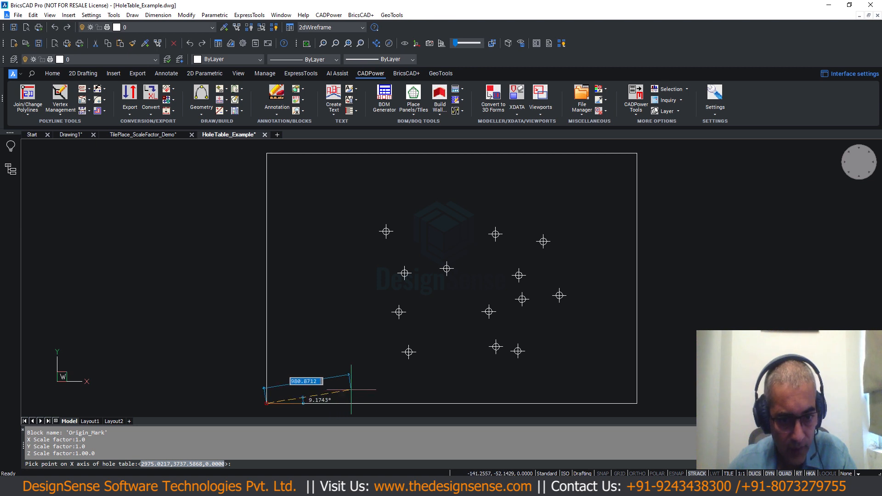
text(end)
key(Return)
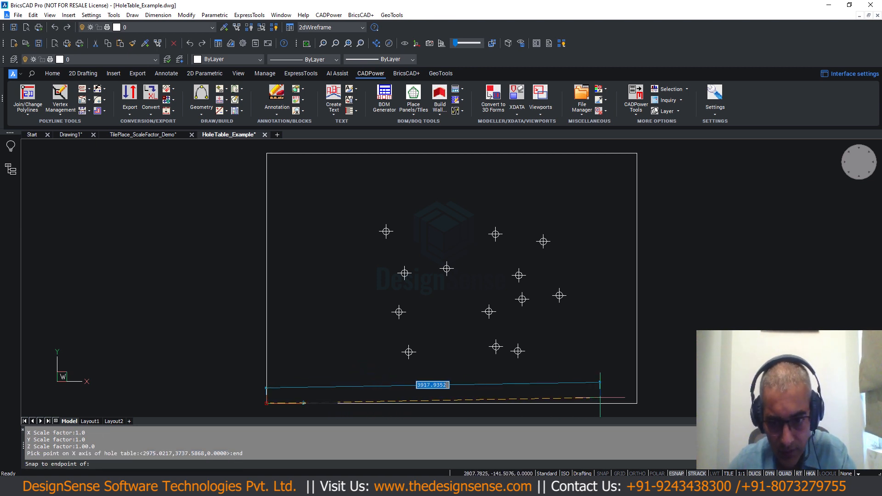
click(636, 403)
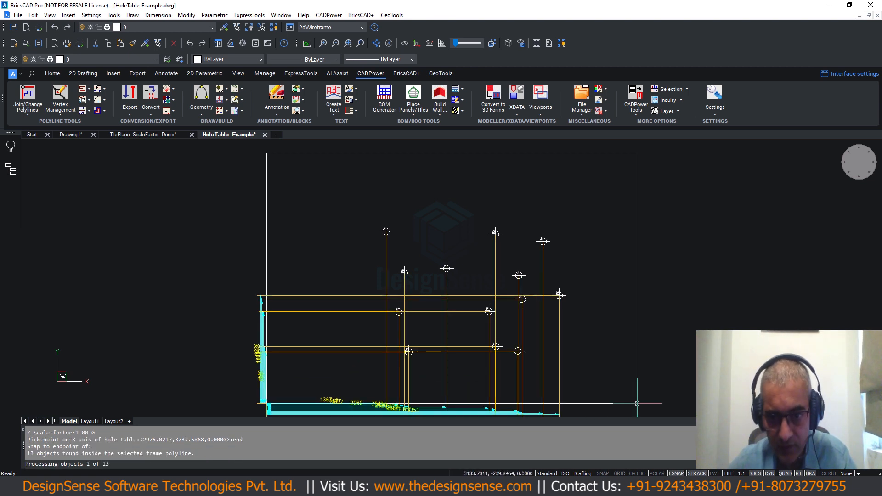
- Place the hole table outside the frame near its upper-right corner and scale it by a factor of 2
mouse_move(431, 349)
middle_down()
mouse_move(423, 299)
mouse_move(384, 301)
mouse_move(302, 203)
middle_up()
scroll(345, 290, up, 5)
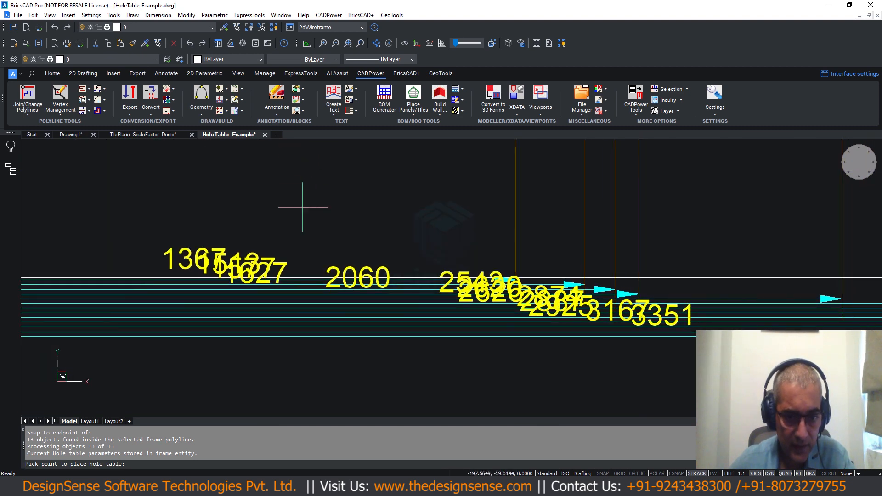
scroll(402, 286, down, 2)
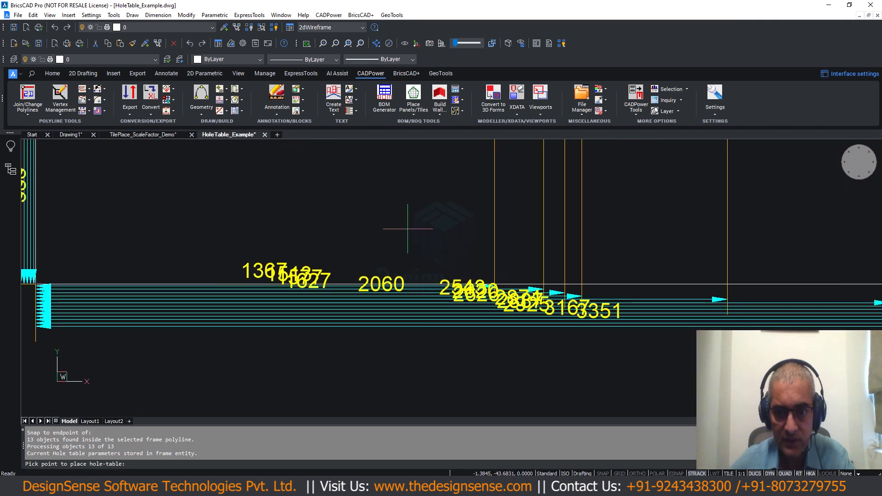
middle_drag(409, 221, 403, 277)
scroll(138, 351, up, 2)
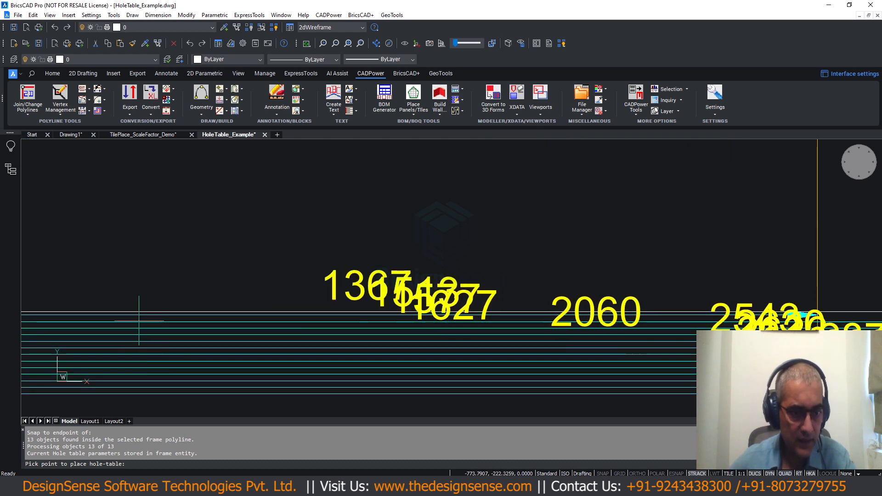
scroll(290, 307, down, 8)
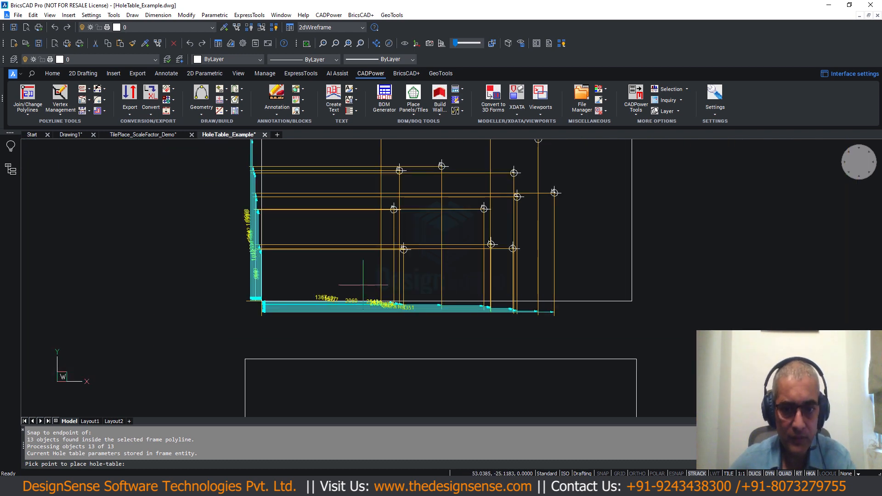
middle_drag(493, 221, 426, 284)
click(530, 197)
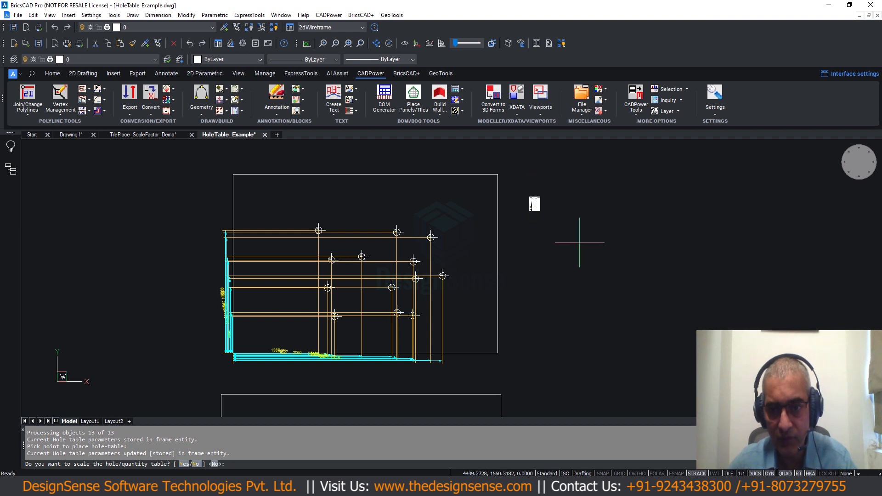
text(y)
key(Return)
text(2)
key(Return)
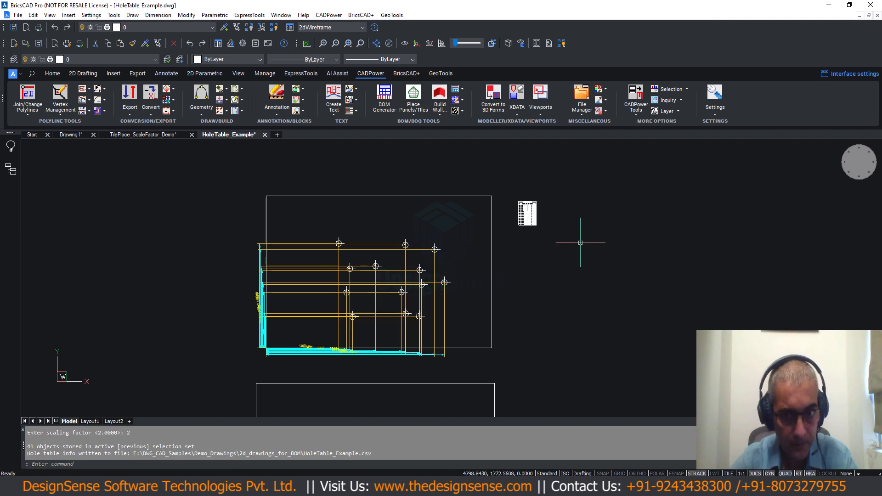
- Examine the new points-position hole table with its hole IDs, X and Y coordinates and remarks
scroll(518, 215, up, 8)
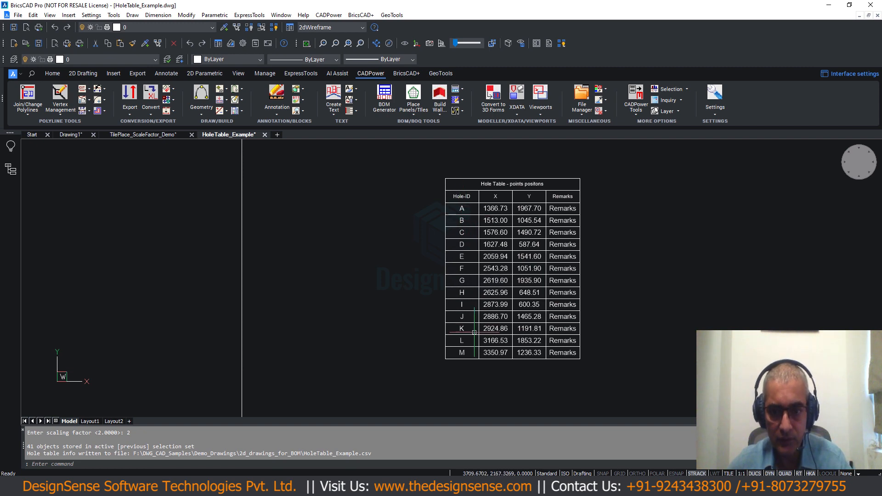
click(474, 331)
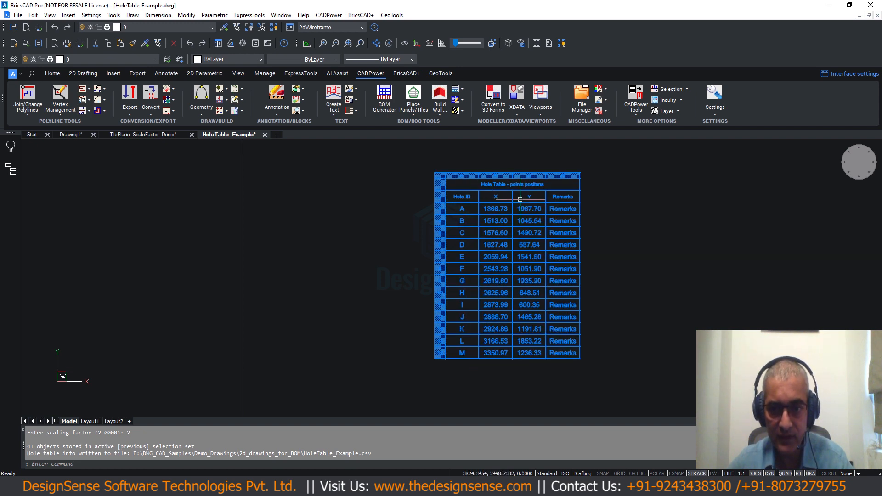
mouse_move(515, 213)
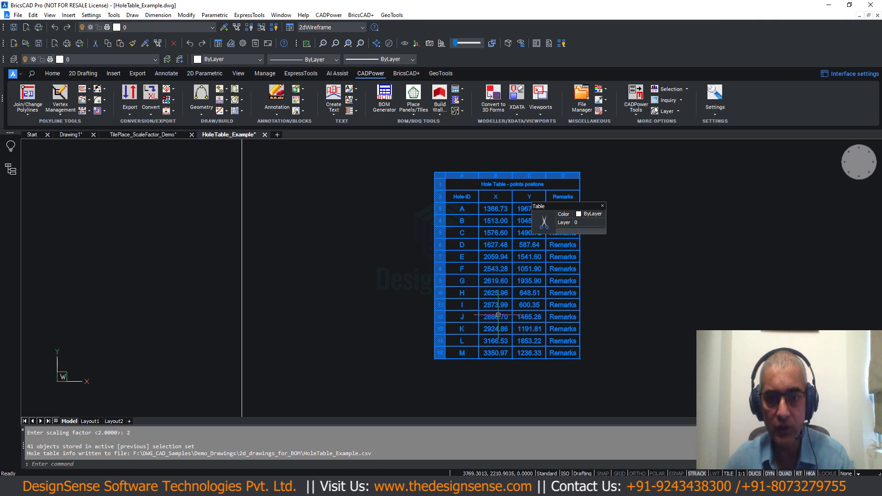
key(Escape)
scroll(441, 234, down, 5)
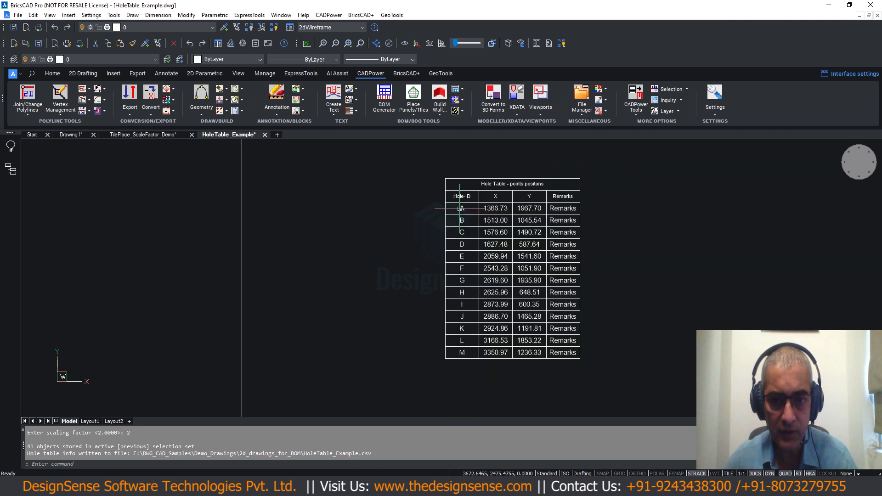
- Examine the hole ID labels and the linear dimensions from the origin inside the frame
middle_drag(427, 247, 687, 119)
middle_drag(587, 161, 505, 262)
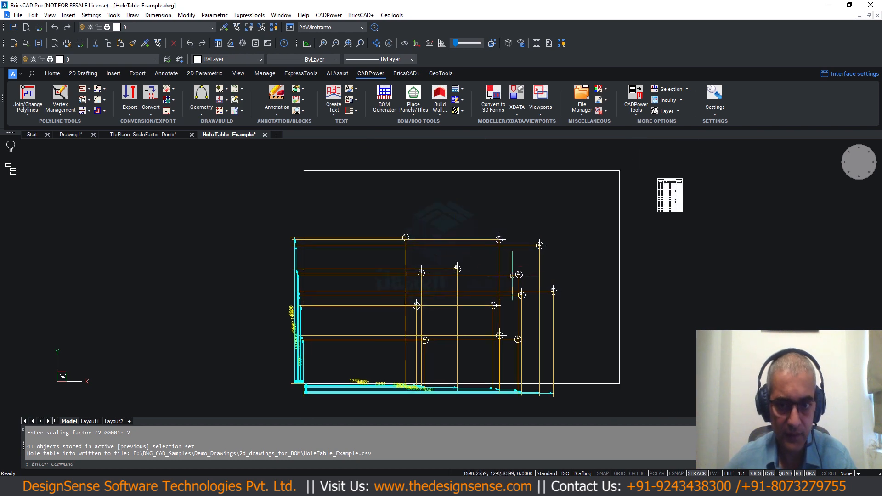
scroll(505, 262, up, 2)
scroll(555, 229, up, 5)
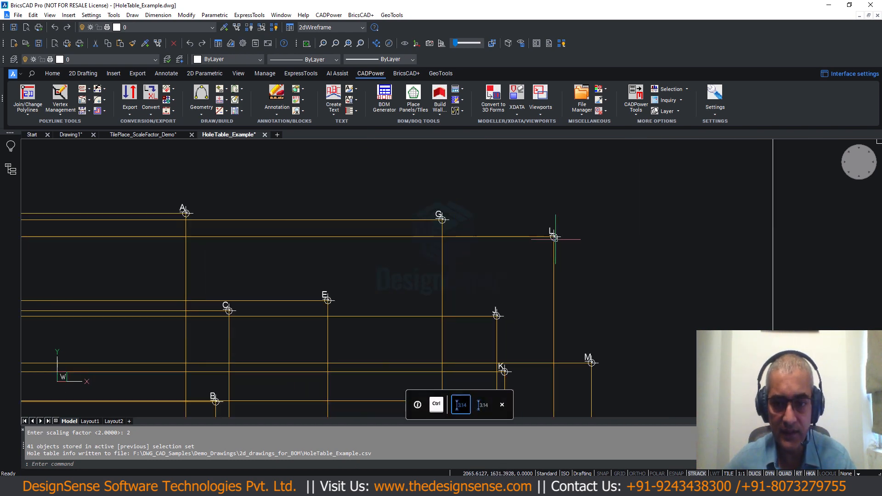
scroll(229, 217, down, 1)
scroll(229, 217, down, 2)
mouse_move(291, 223)
middle_down()
mouse_move(354, 225)
mouse_move(500, 193)
middle_up()
scroll(454, 295, down, 2)
middle_drag(459, 292, 449, 224)
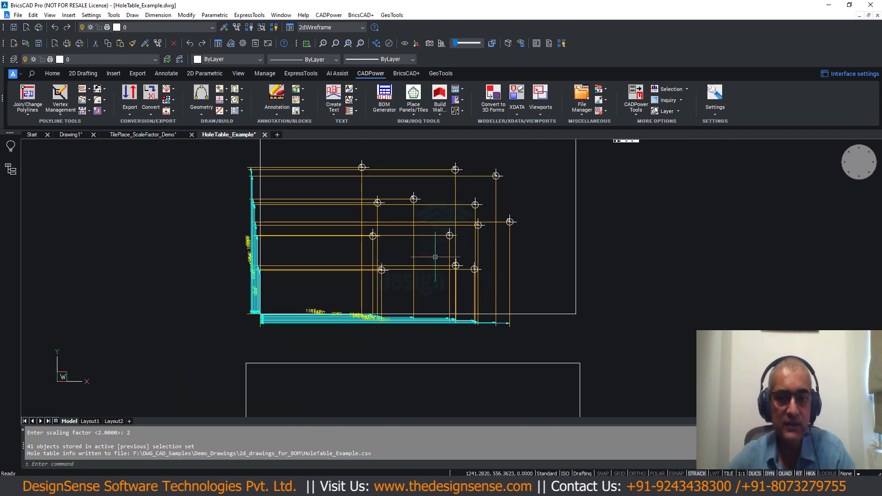
- Compare the frames in the drawing and examine the attribute blocks in the frame below the dimensioned holes
scroll(425, 273, down, 3)
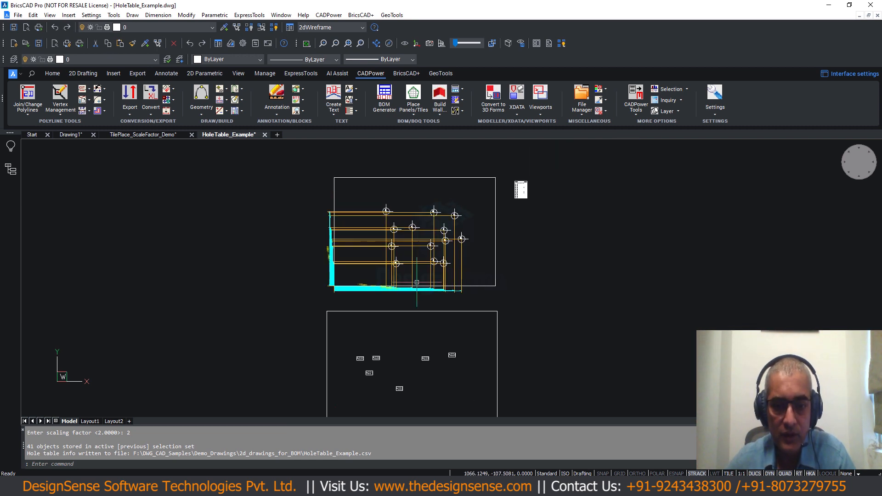
scroll(416, 282, down, 3)
middle_drag(417, 282, 414, 314)
scroll(416, 222, up, 3)
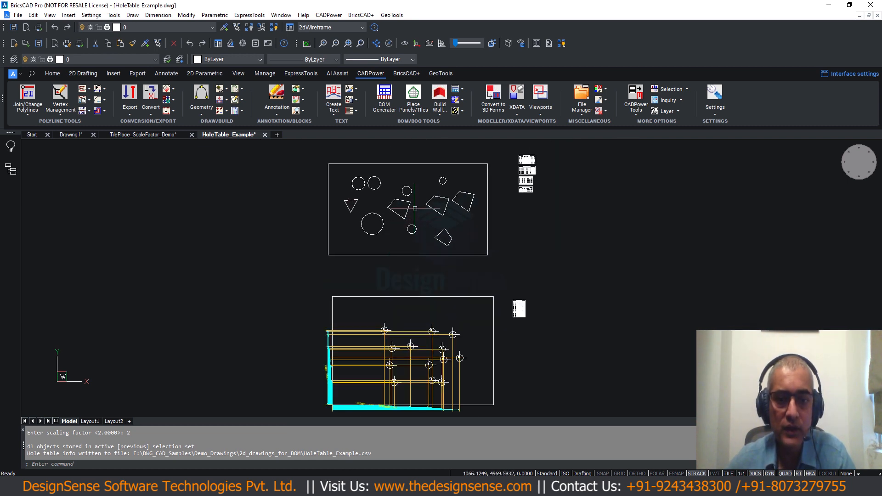
mouse_move(420, 396)
middle_down()
mouse_move(432, 312)
mouse_move(420, 258)
middle_up()
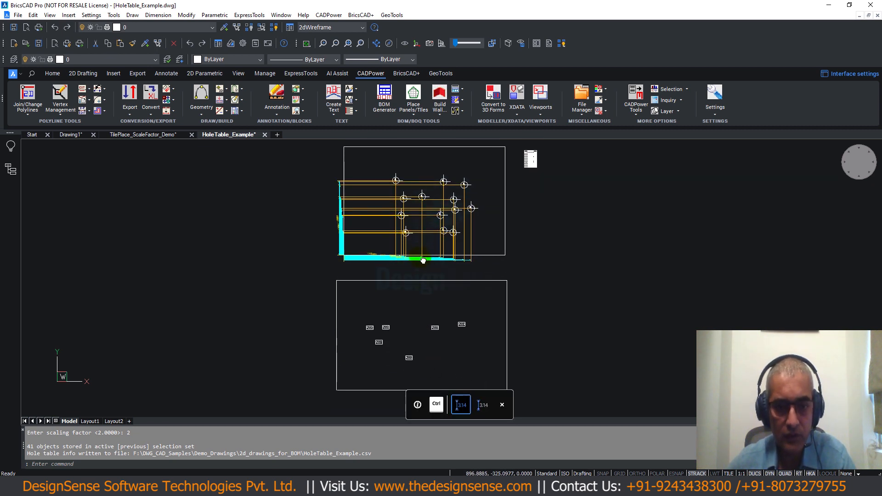
middle_drag(401, 292, 398, 260)
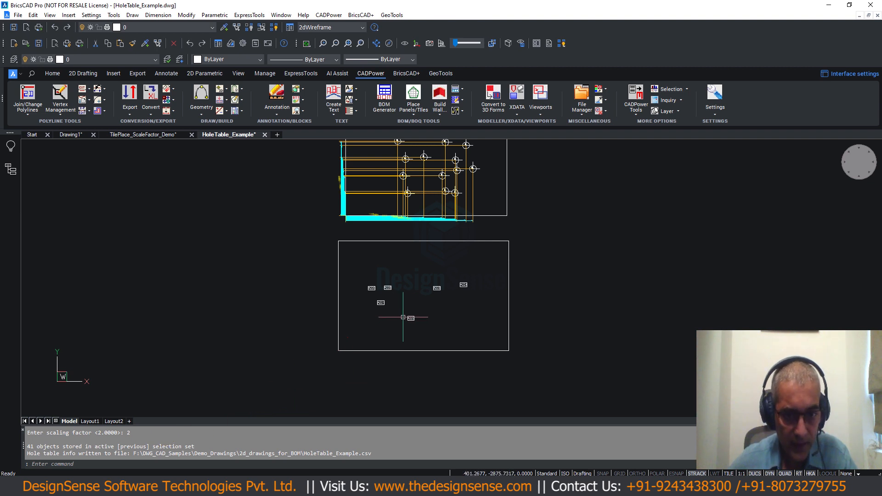
scroll(403, 317, up, 3)
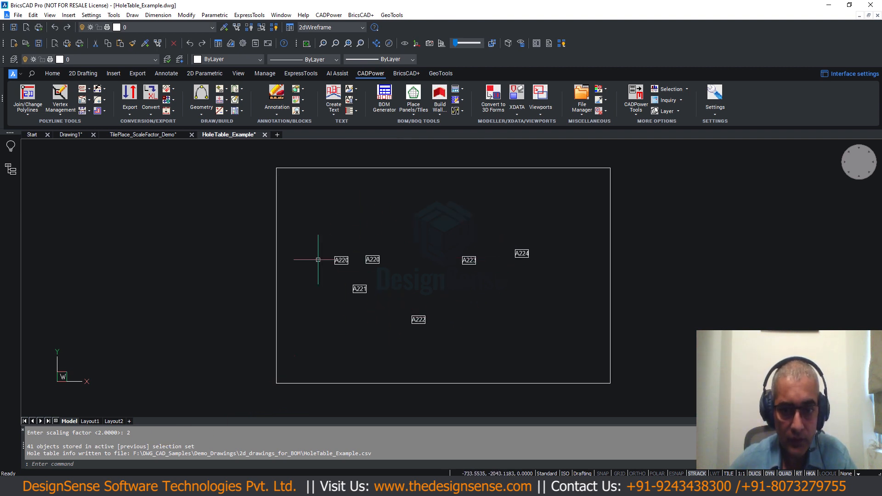
scroll(368, 262, up, 3)
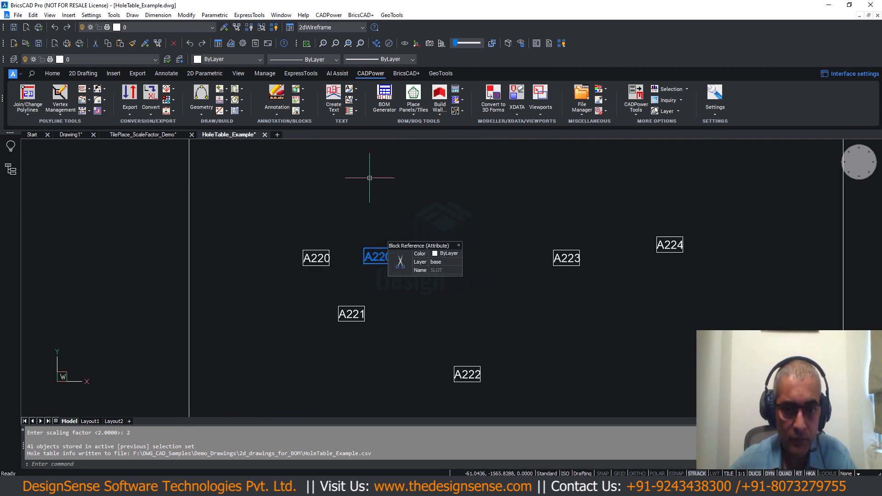
scroll(353, 205, down, 1)
scroll(351, 216, down, 1)
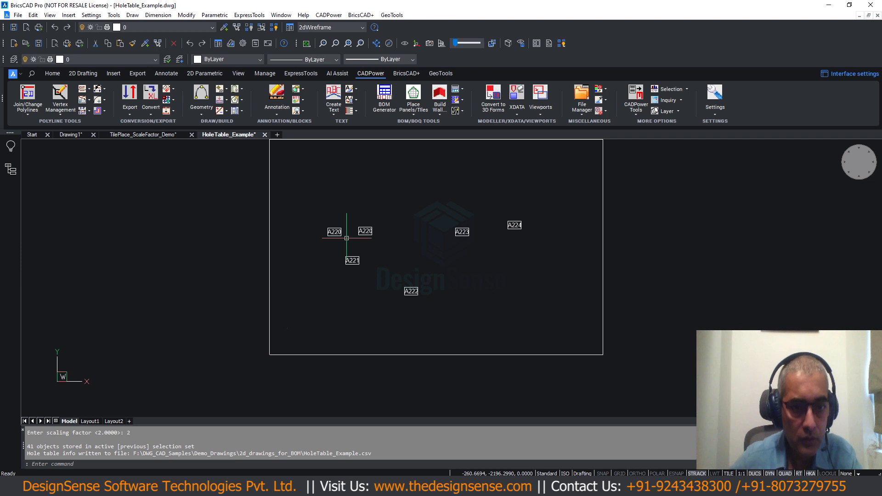
- Run CP_HOLETABLE on the frame of attribute blocks with Linear-From origin dimensioning, block name SLOT and attribute PARTNAME
key(Return)
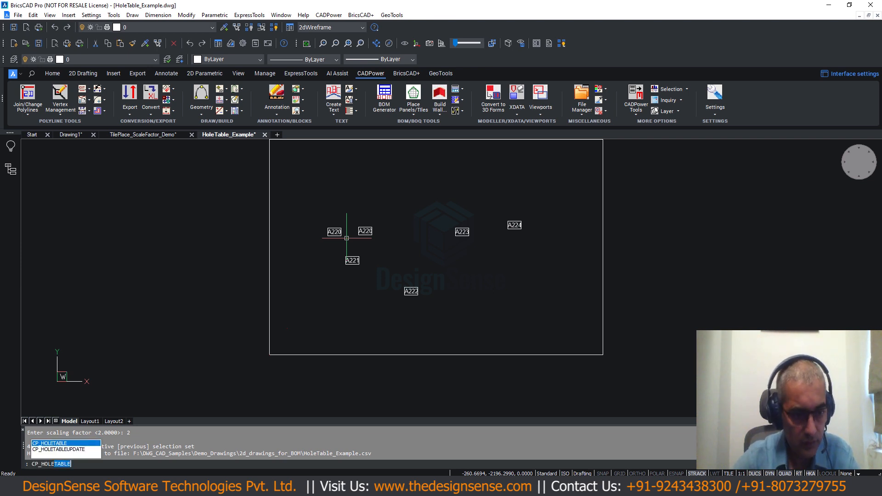
click(269, 259)
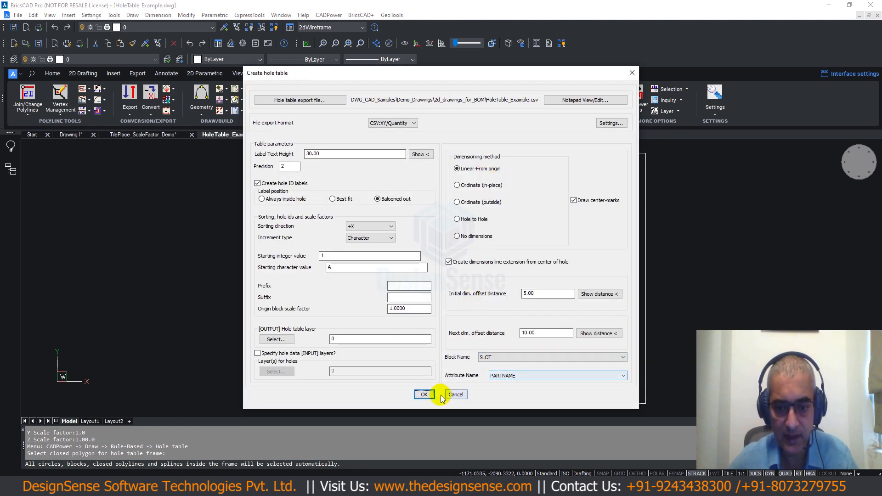
click(424, 395)
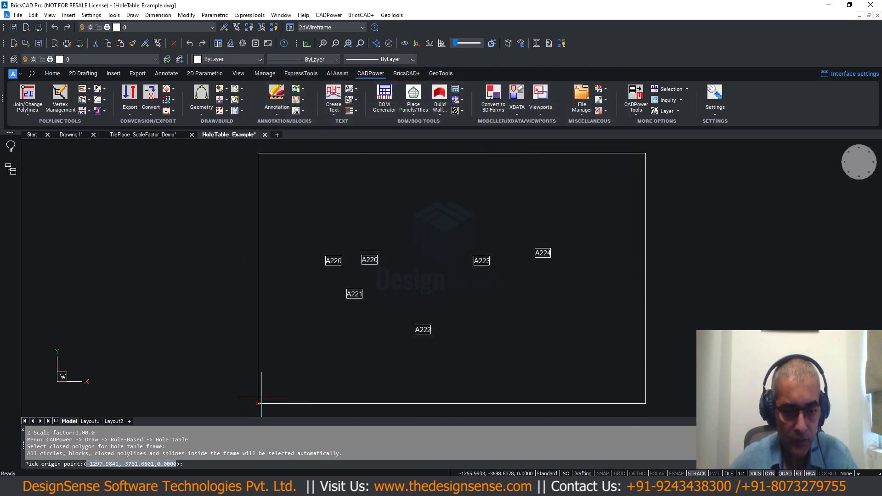
- Set the origin at the block frame's lower-left corner and the X axis through its lower-right endpoint
click(262, 398)
text(en)
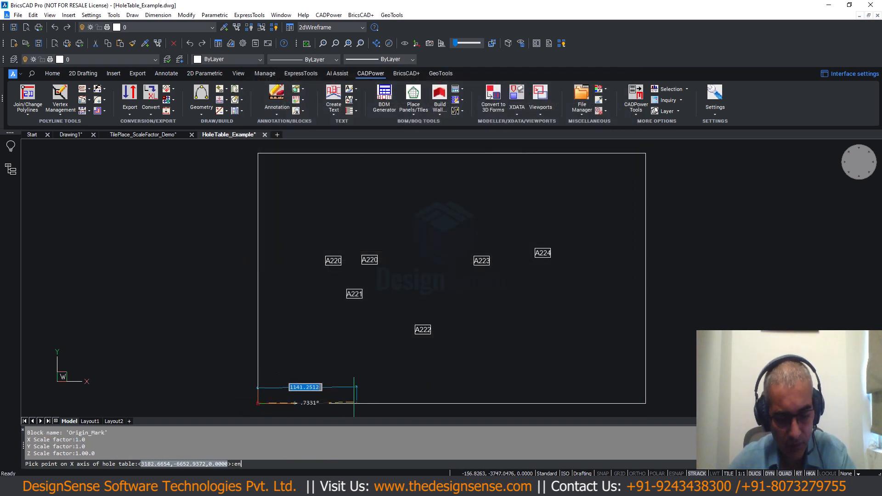
text(d)
key(Return)
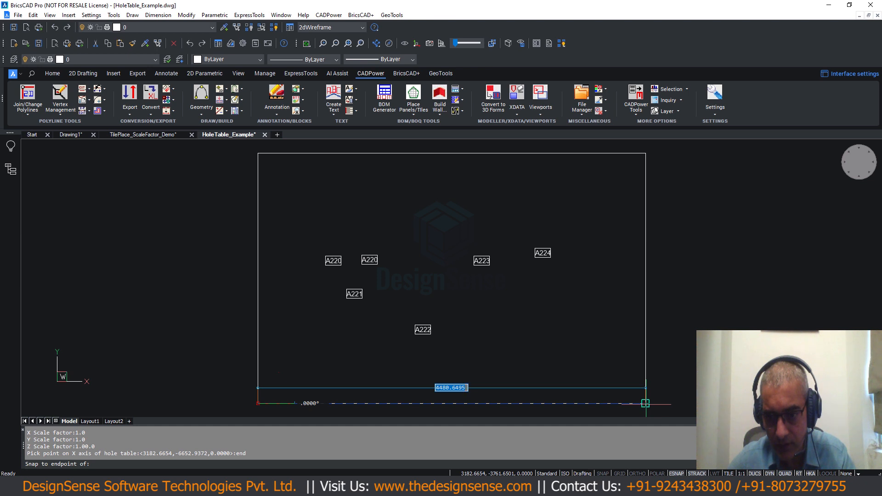
click(645, 404)
- Place the hole and quantity tables outside the block frame and scale them by the default factor of 2
scroll(428, 273, down, 4)
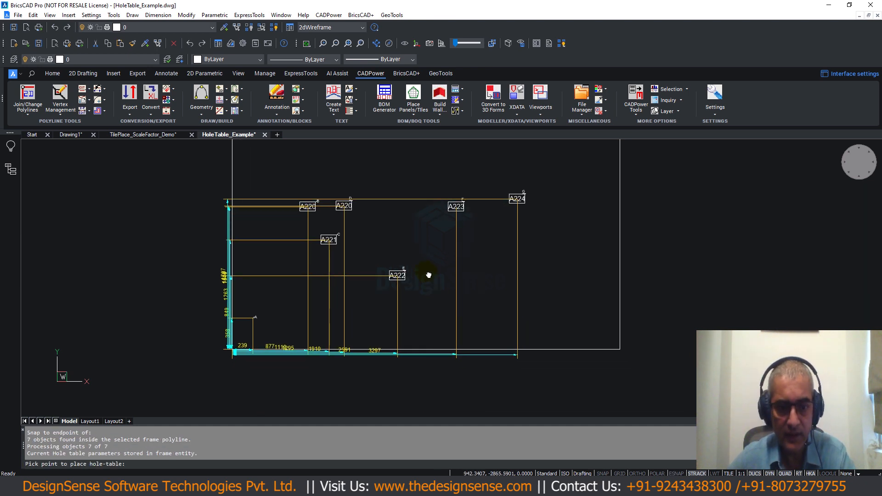
click(554, 223)
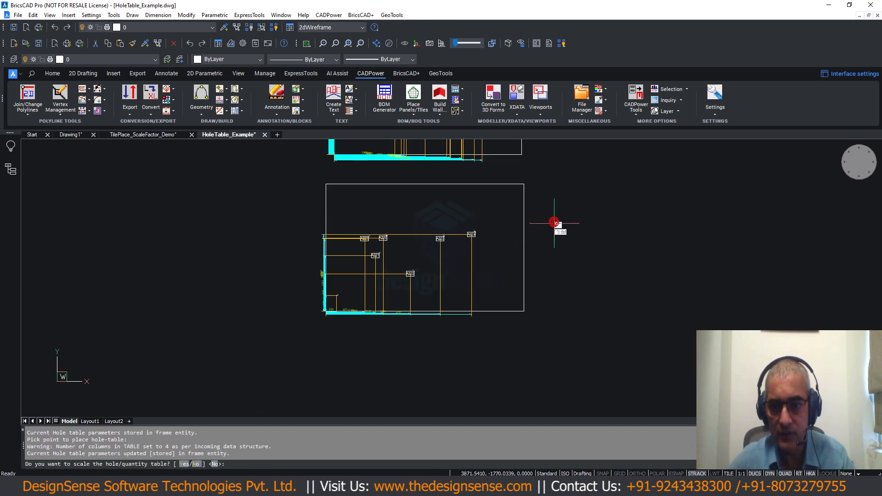
text(y)
key(Return)
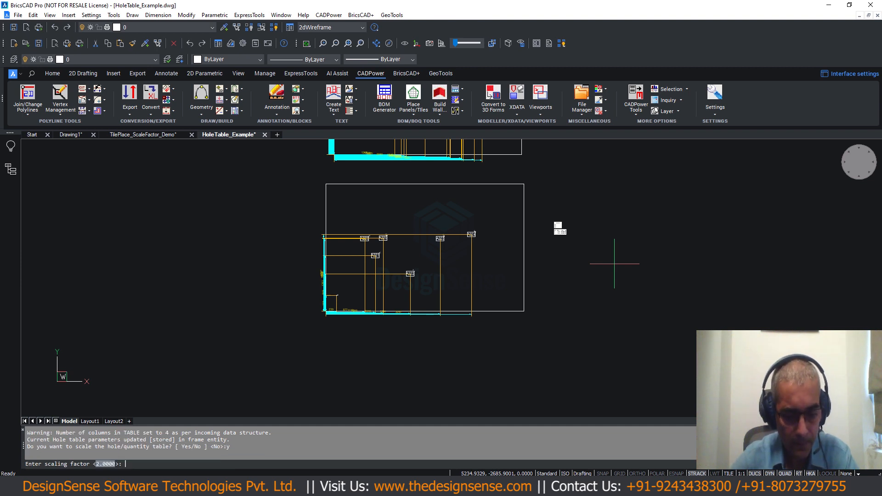
key(Return)
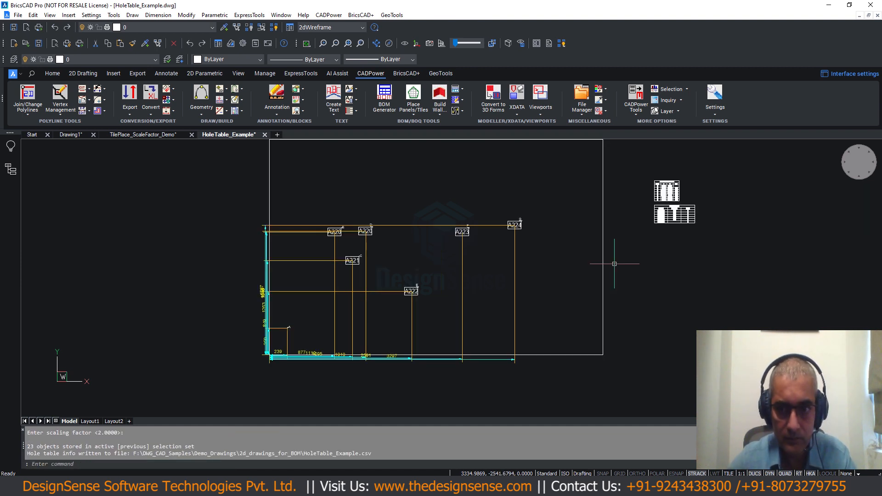
- Review the blocks-with-attributes hole table and the block quantity table beside the frame
middle_drag(663, 243, 575, 362)
scroll(586, 316, up, 5)
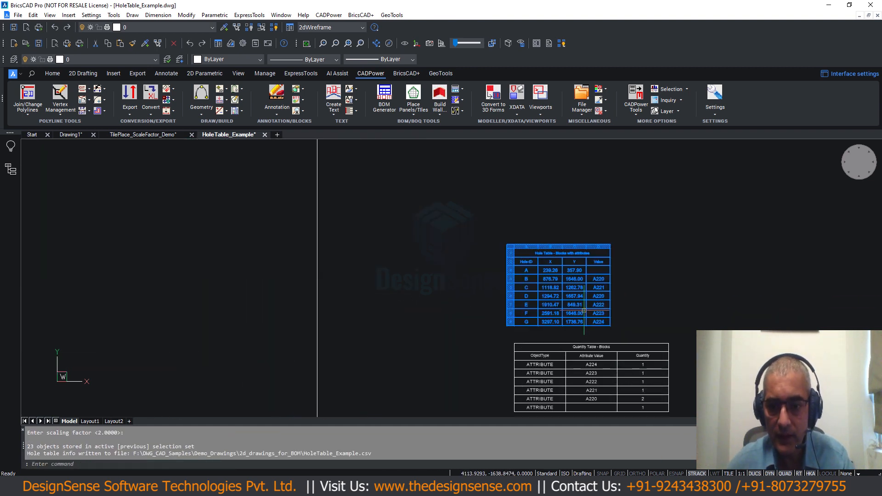
mouse_move(580, 306)
middle_down()
mouse_move(525, 257)
mouse_move(456, 252)
middle_up()
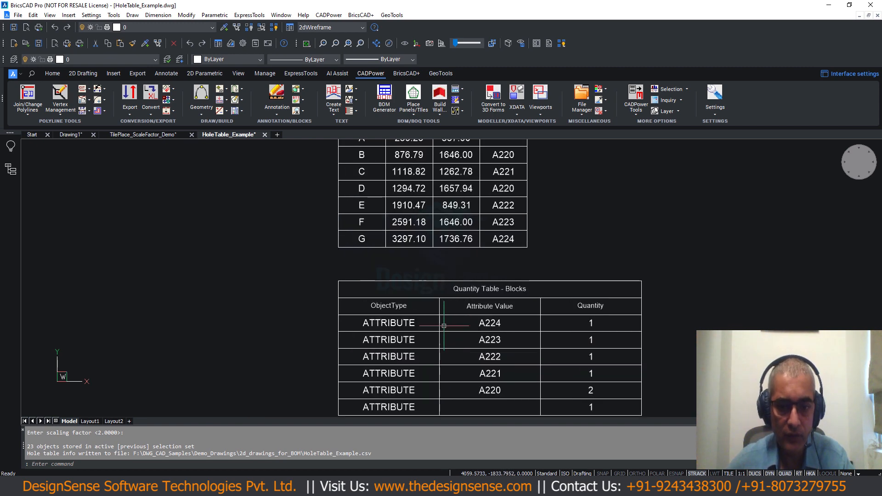
- Examine the X, Y and attribute values in the blocks hole table against the attribute quantities in the table below it
click(419, 221)
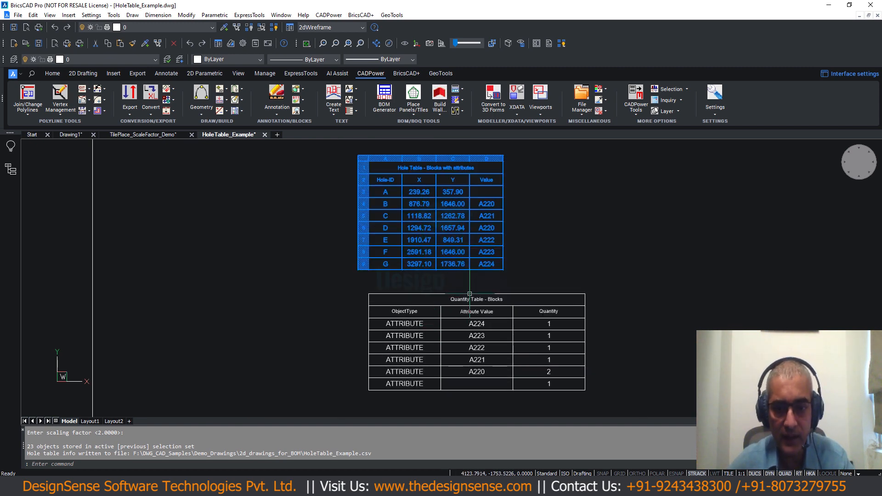
scroll(470, 302, down, 2)
scroll(470, 305, up, 2)
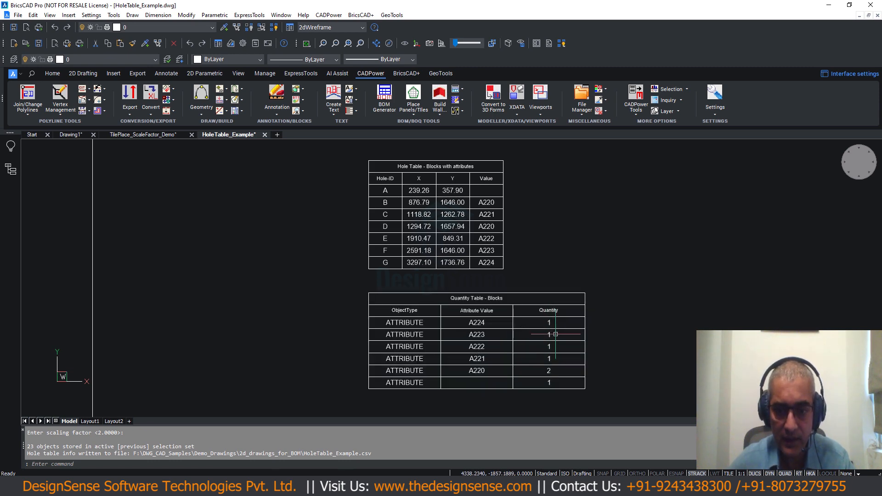
click(560, 360)
click(437, 184)
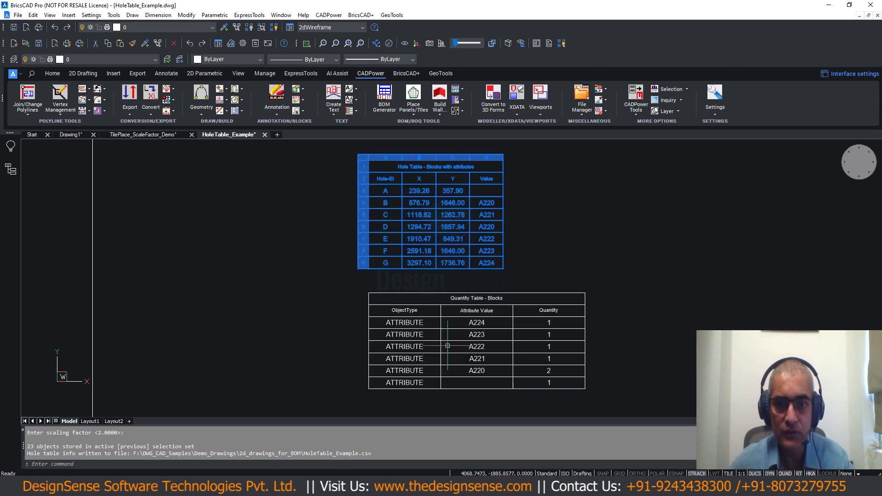
scroll(423, 184, up, 3)
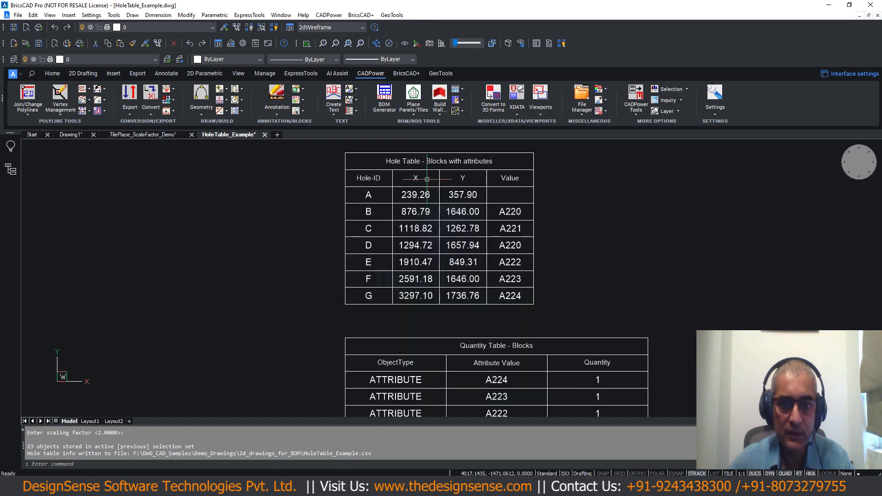
key(Escape)
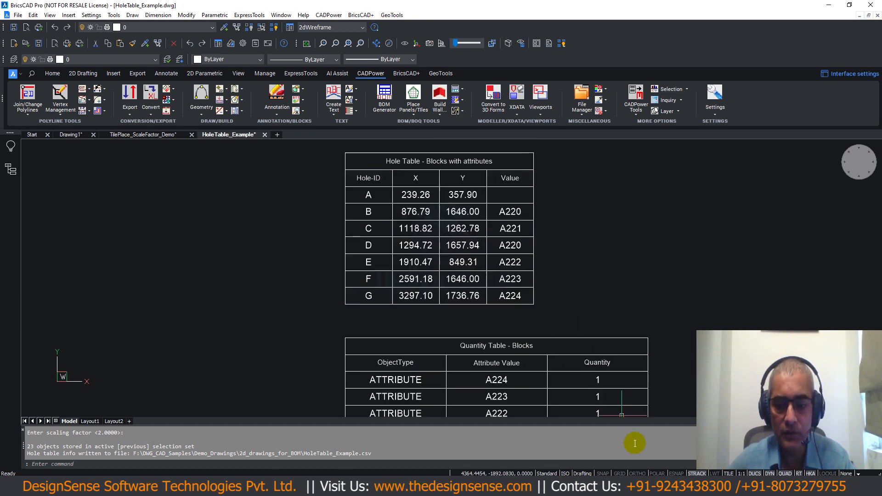
- Switch to Autodesk Civil 3D and start a new blank drawing
click(618, 486)
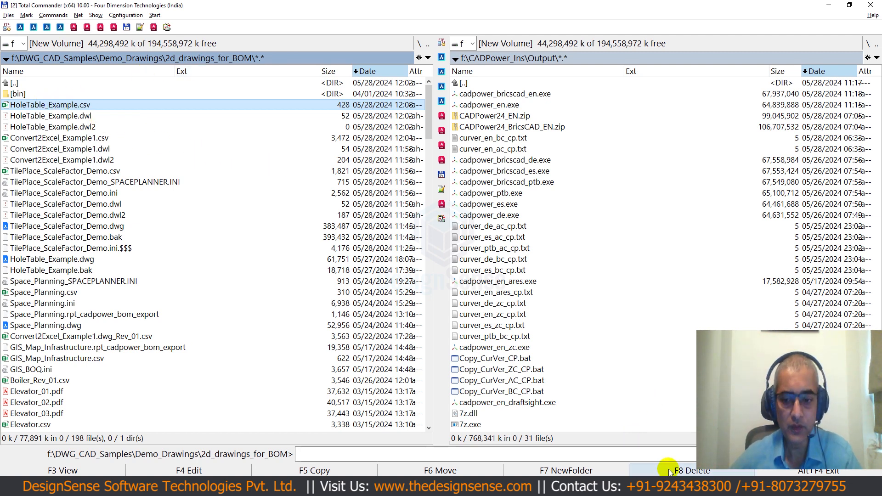
click(710, 472)
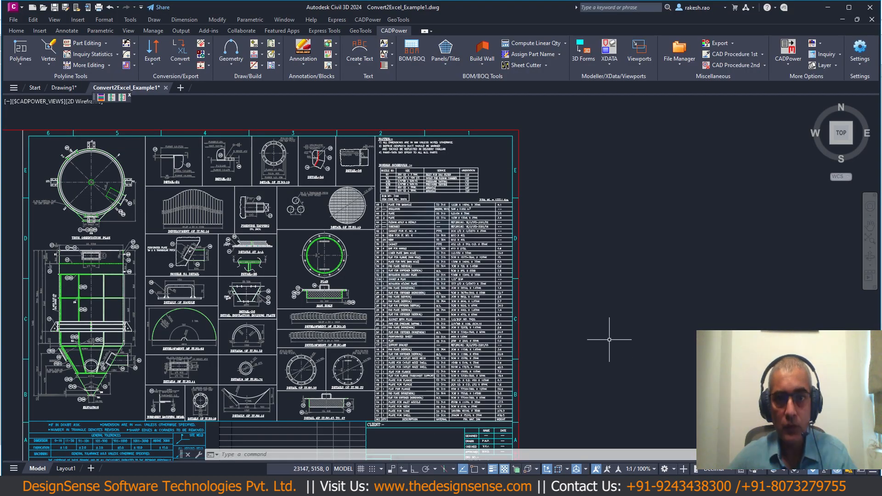
scroll(511, 337, down, 3)
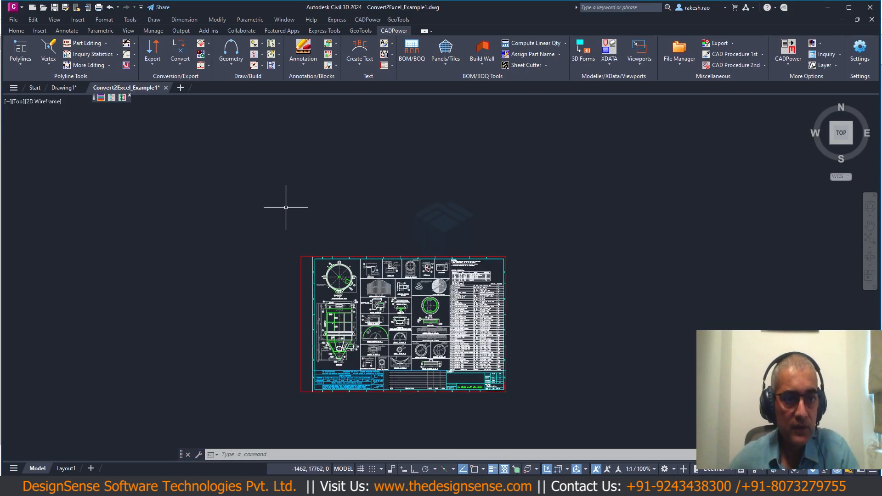
click(181, 88)
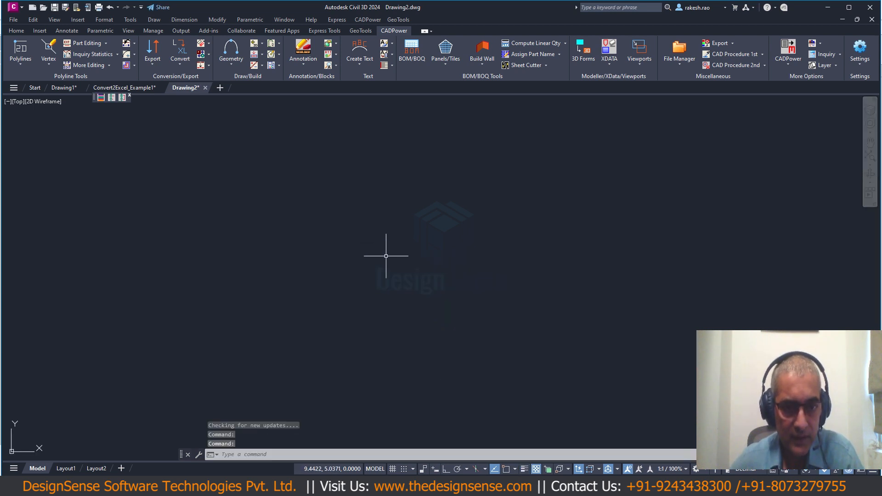
- Start CADPower's Draw Quick Text (running numbers) and set it to Numeric (Integer) increments with a starting value of 500
click(365, 20)
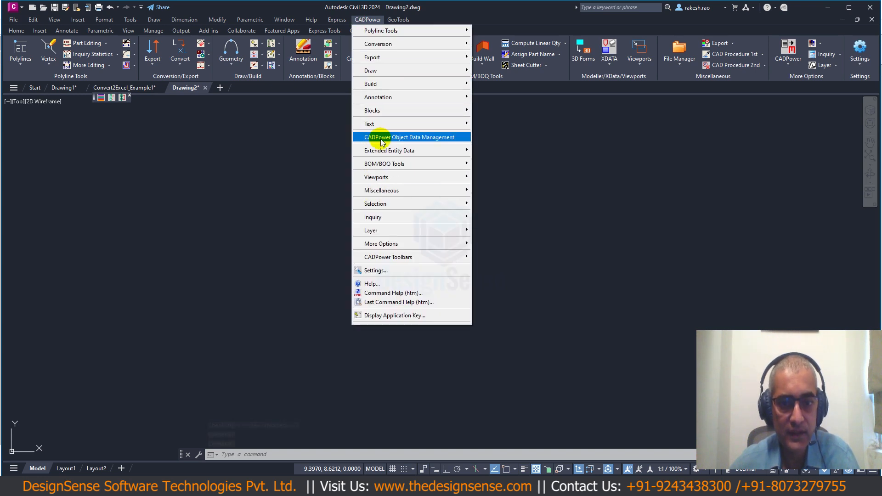
mouse_move(416, 124)
mouse_move(497, 124)
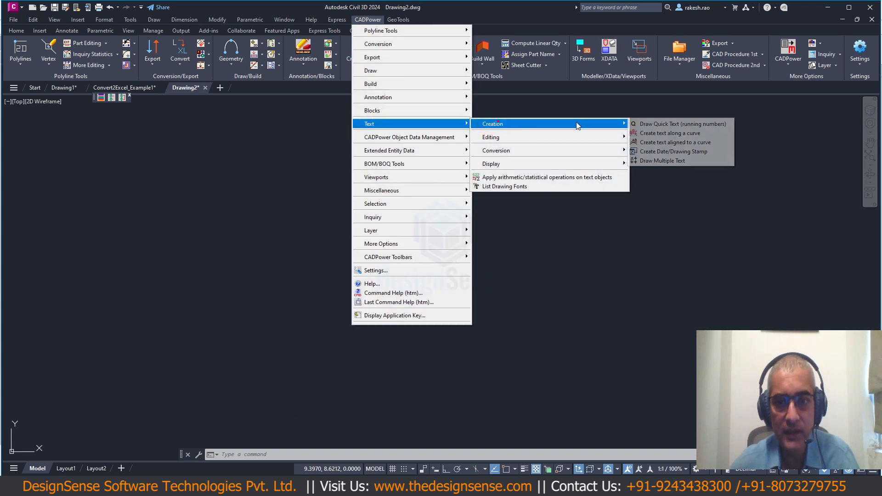
click(671, 123)
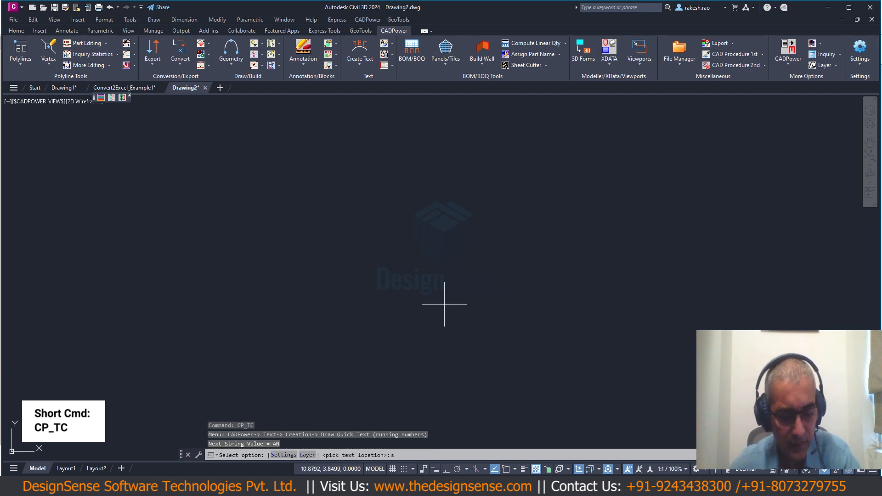
key(Return)
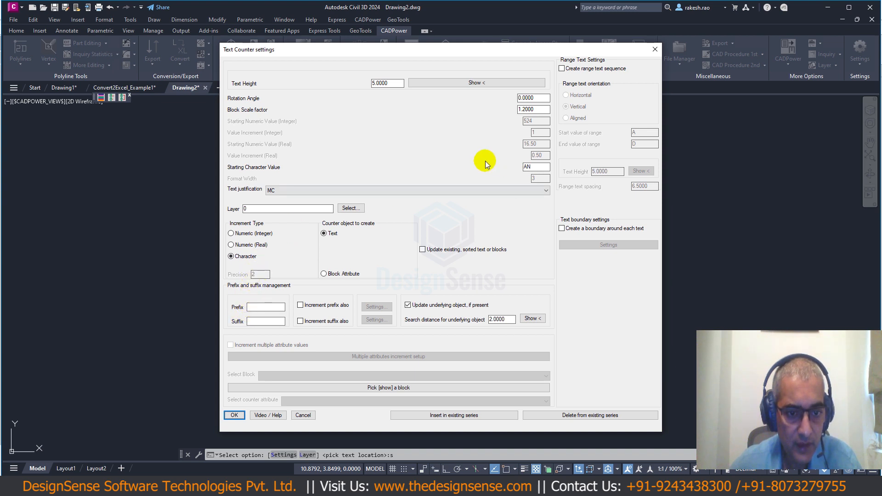
click(231, 234)
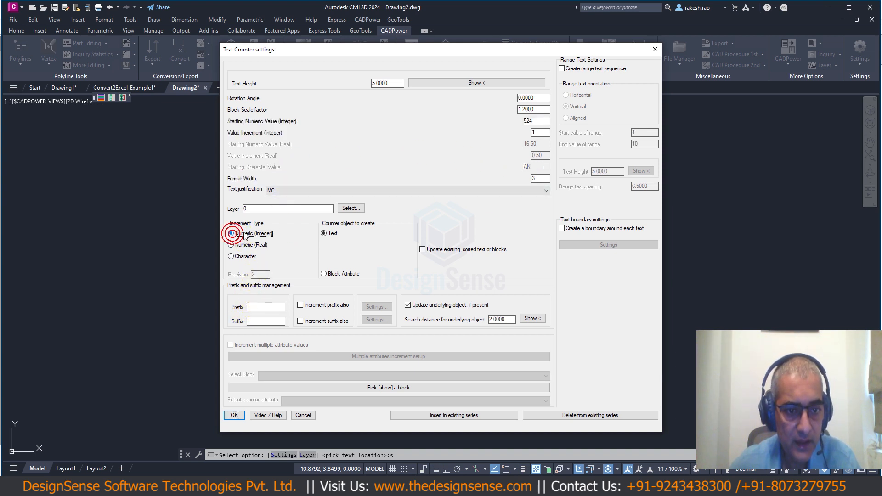
click(539, 121)
text(00)
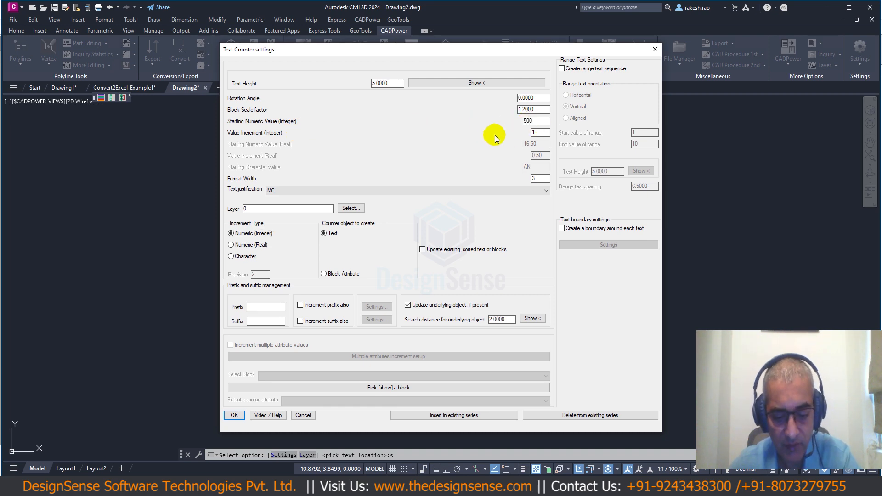
click(235, 415)
- Place the running number texts 500 to 507 in a descending sequence from near the drawing origin
click(301, 160)
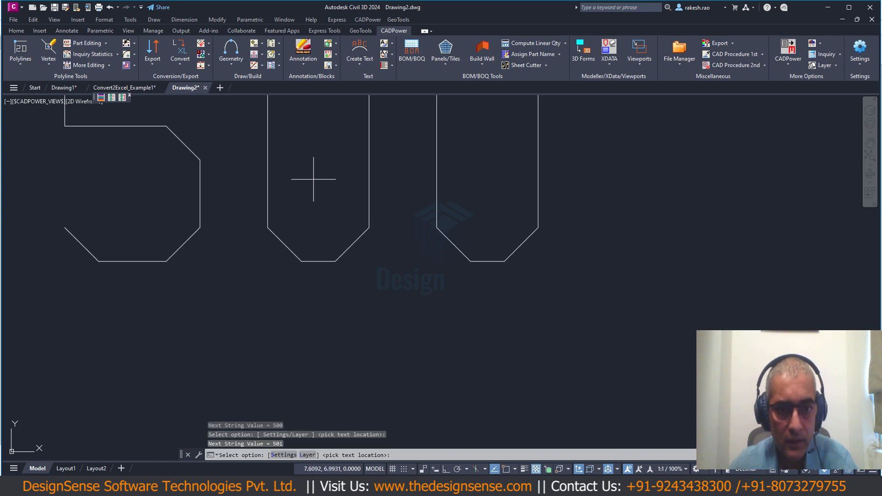
scroll(315, 178, down, 10)
middle_drag(372, 249, 297, 215)
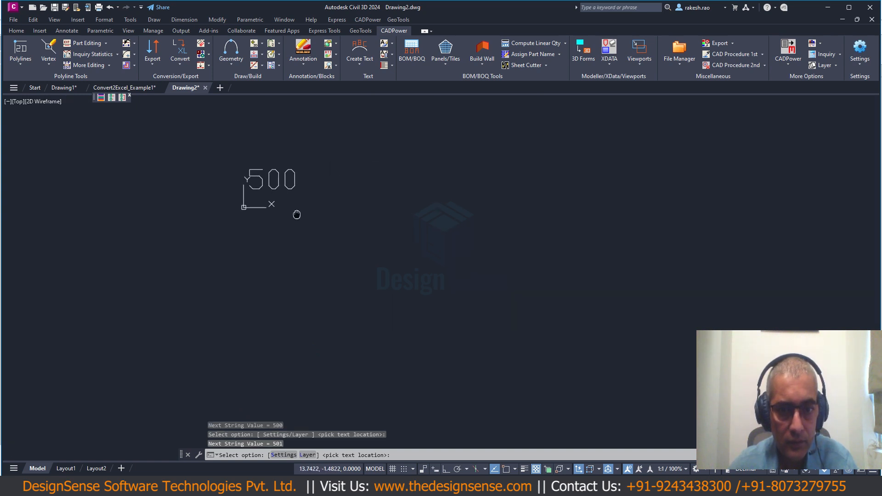
click(326, 236)
click(417, 277)
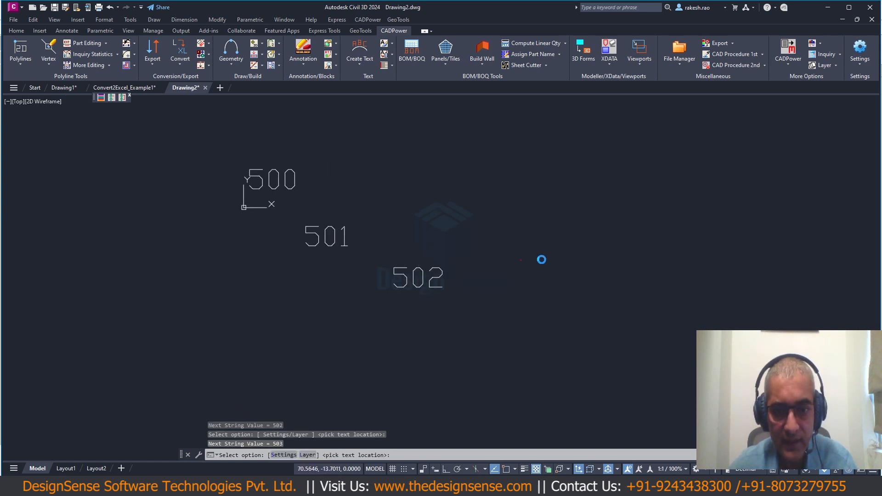
click(517, 261)
click(633, 271)
scroll(680, 345, down, 2)
middle_drag(679, 345, 586, 297)
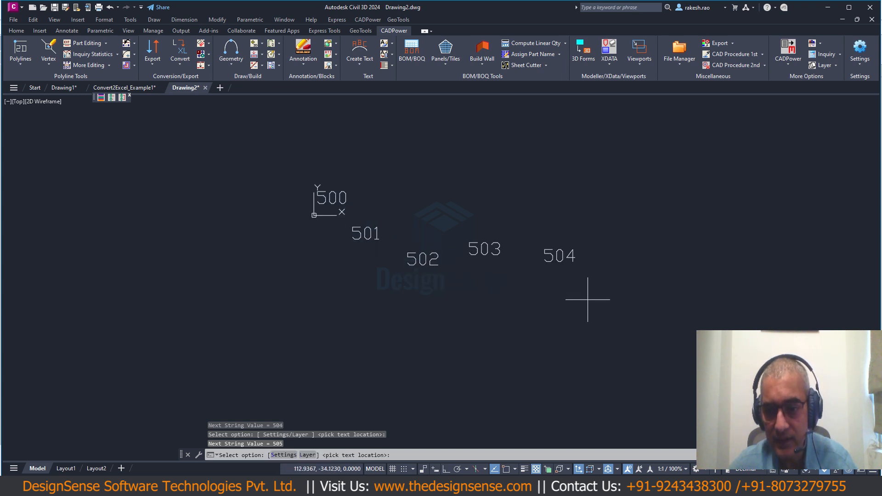
click(613, 319)
click(655, 356)
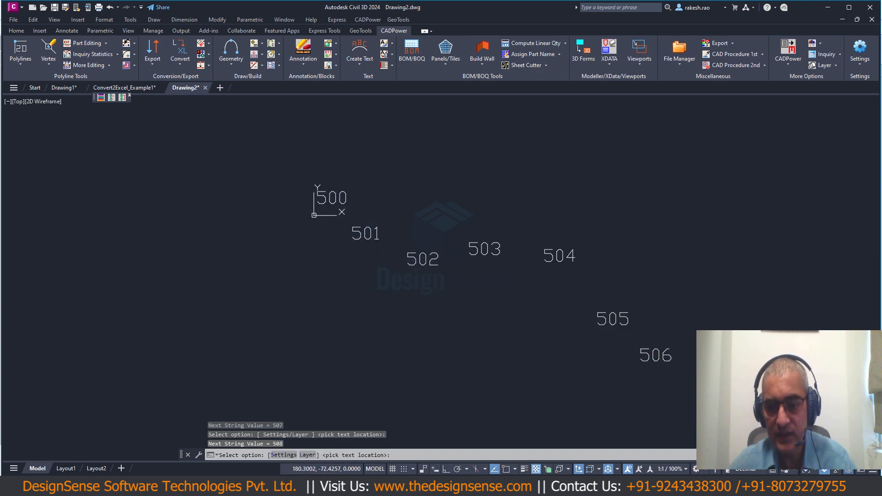
- Set the text counter's prefix to "Room #" in the Text Counter settings
text(s)
key(Return)
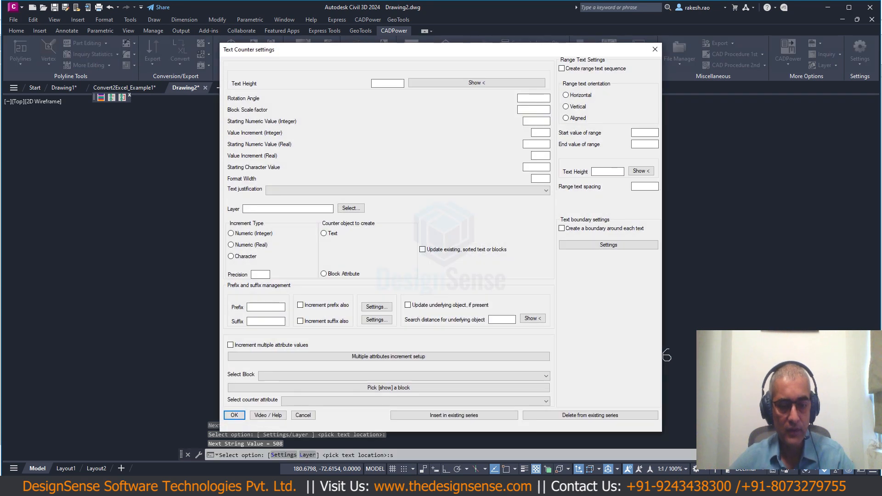
click(268, 307)
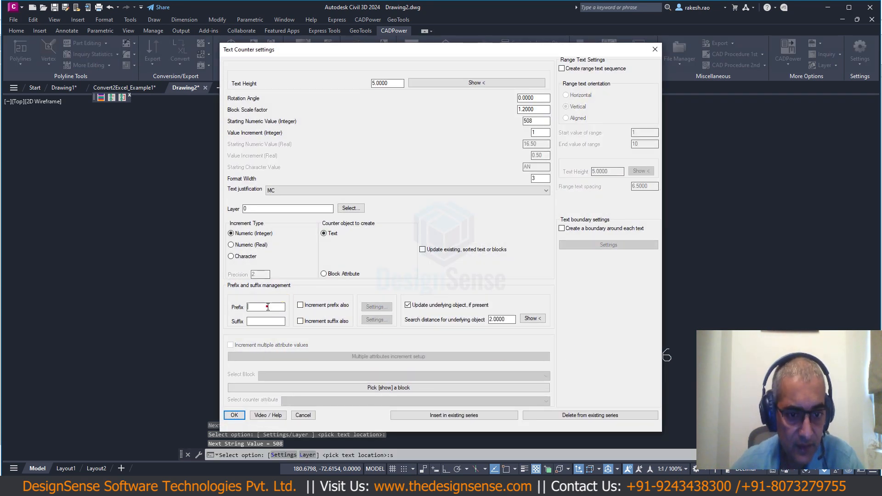
text(Room #)
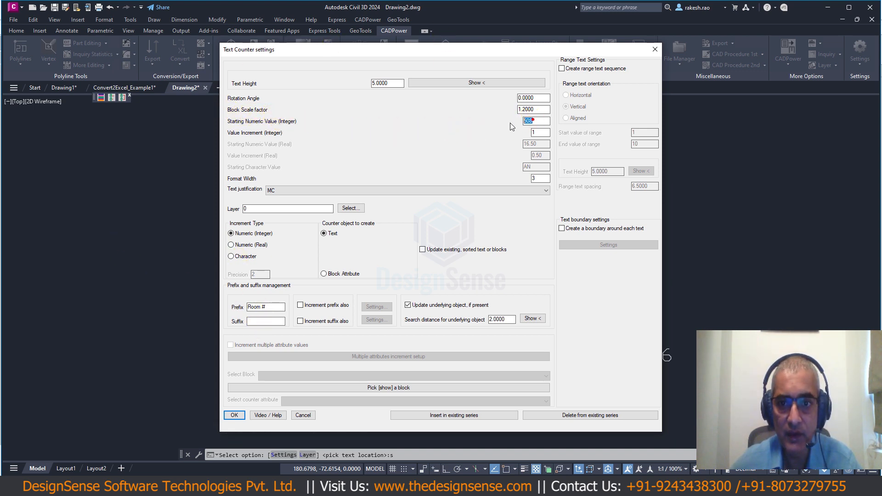
click(234, 415)
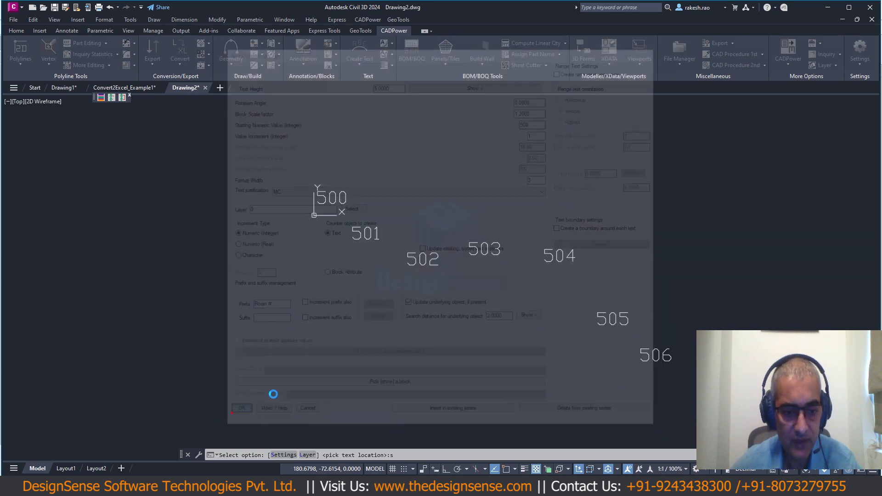
- Place the prefixed texts Room # 508 to Room # 513 in a descending diagonal beside the plain numbers
middle_drag(500, 256, 354, 256)
click(429, 215)
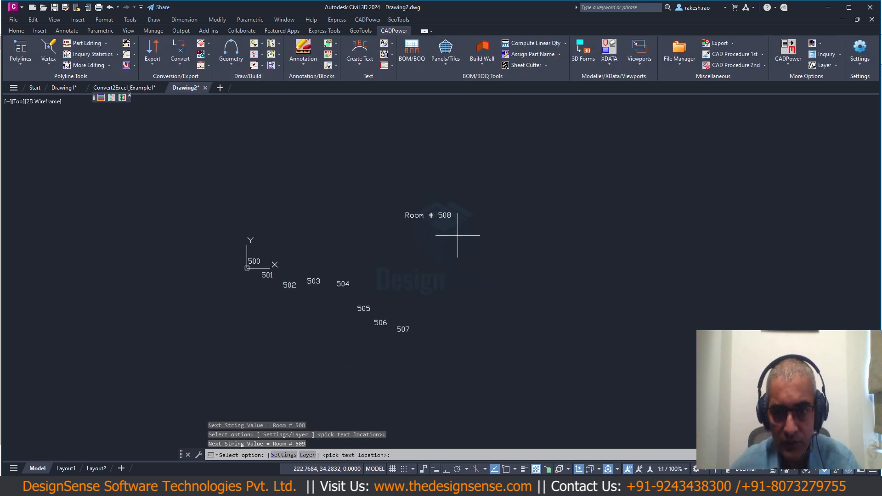
click(458, 235)
click(493, 267)
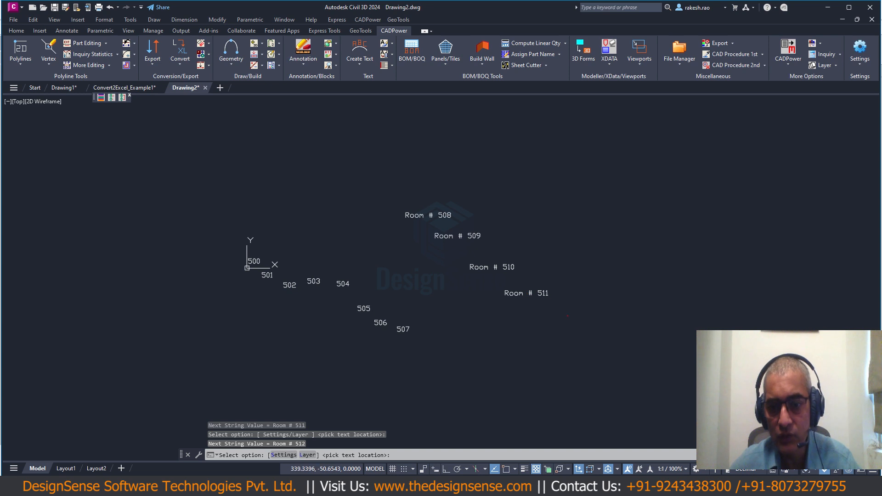
click(572, 316)
click(598, 340)
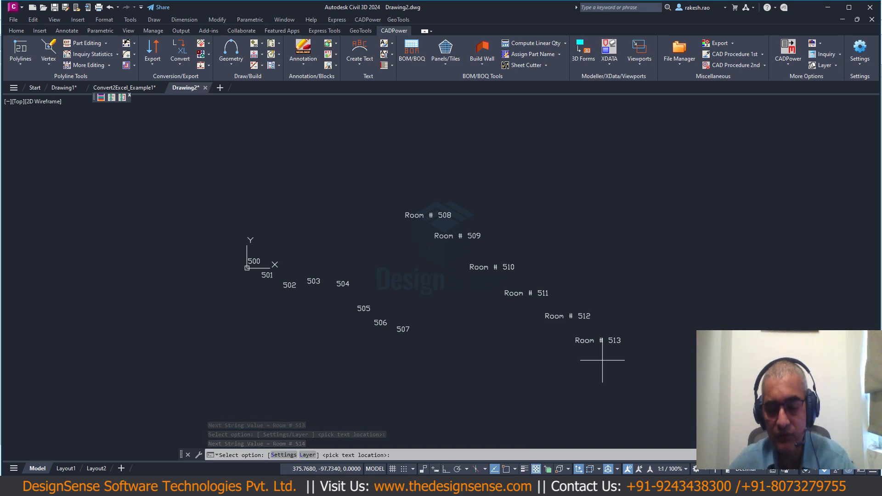
- Enable a boundary around each counter text, enclosing it with a Slot shape created as a Polyline
text(s)
key(Return)
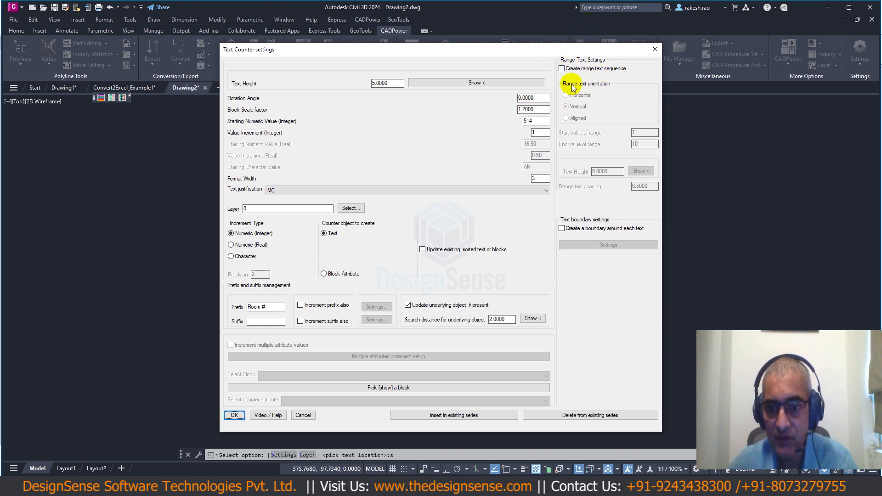
click(563, 230)
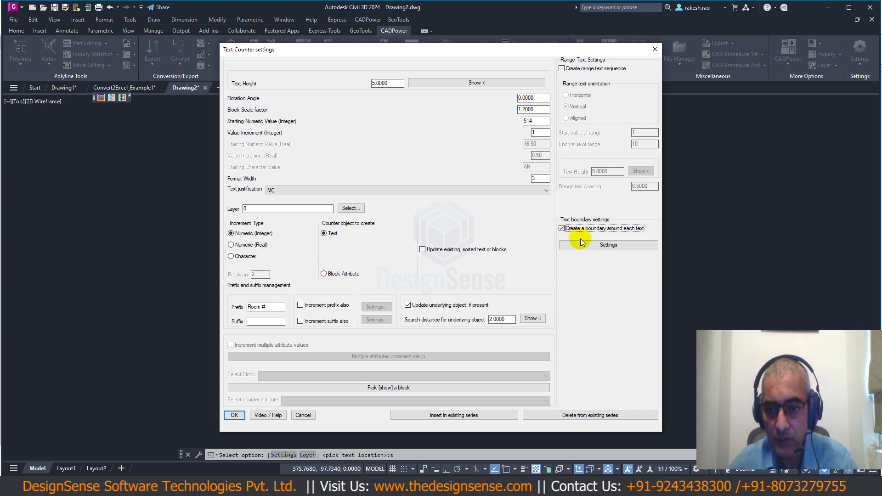
click(603, 245)
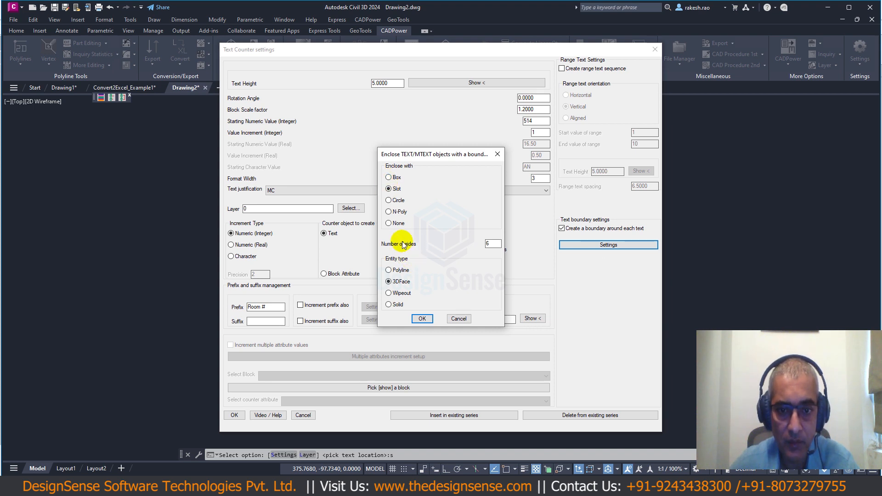
click(388, 270)
click(422, 318)
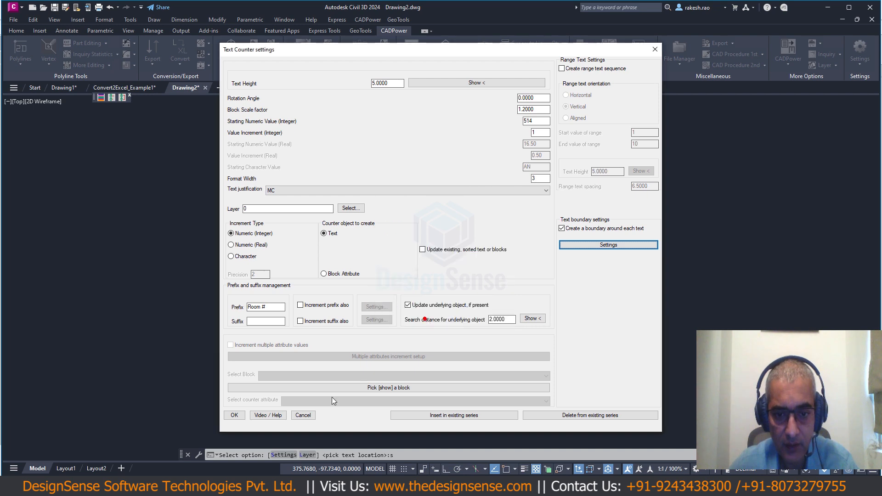
click(234, 416)
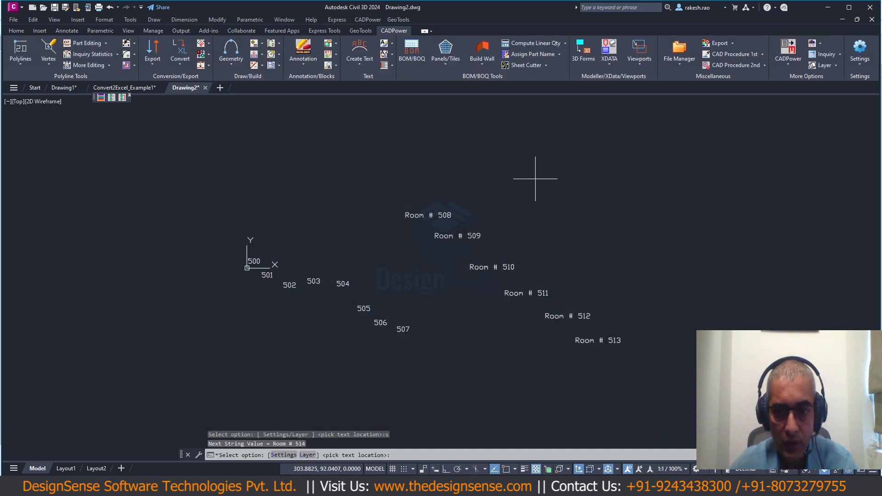
- Place the slot-enclosed texts Room # 514 to Room # 518 in a diagonal above the unenclosed room labels
click(539, 165)
click(575, 187)
click(607, 210)
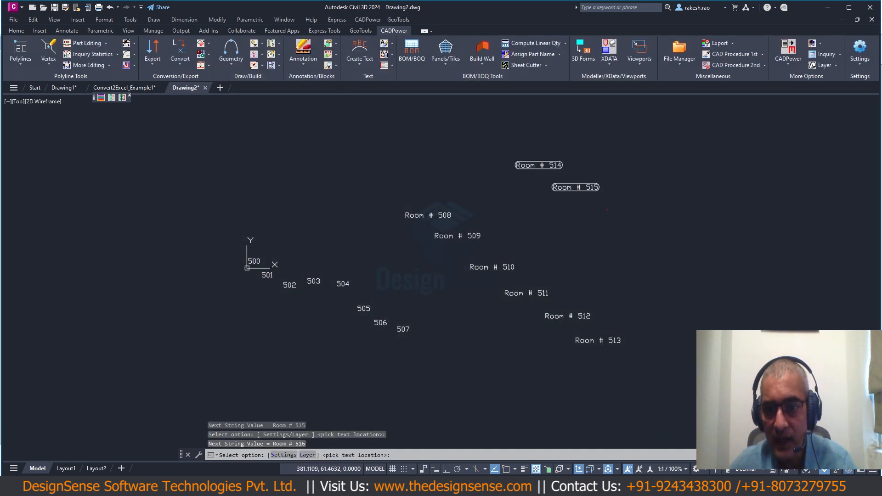
click(635, 232)
click(665, 257)
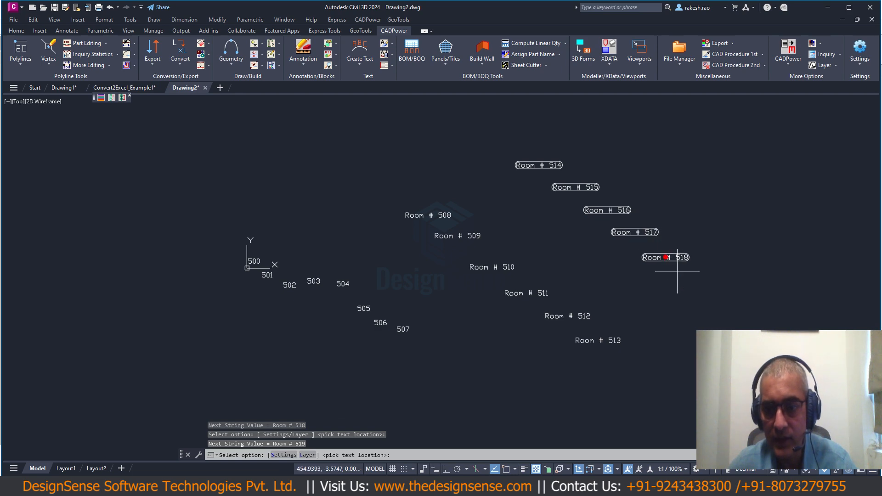
- Enable a range text sequence in the Text Counter settings, running from 100 to 130
text(s)
key(Return)
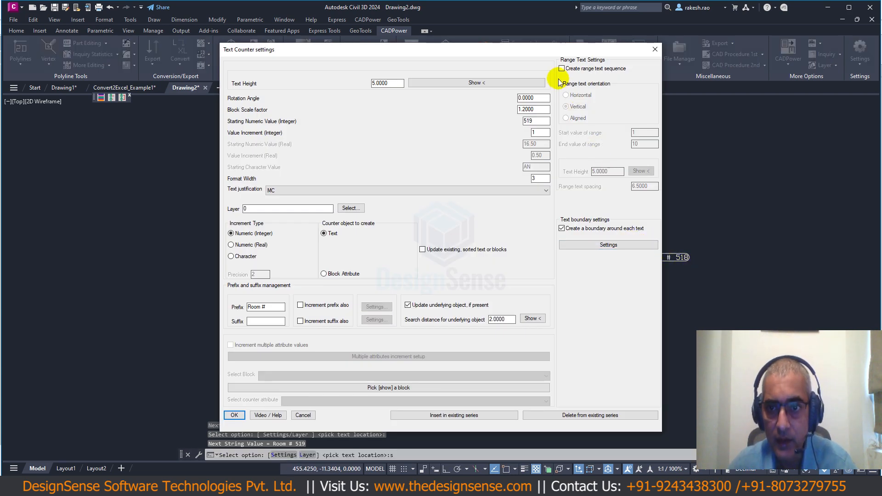
click(561, 68)
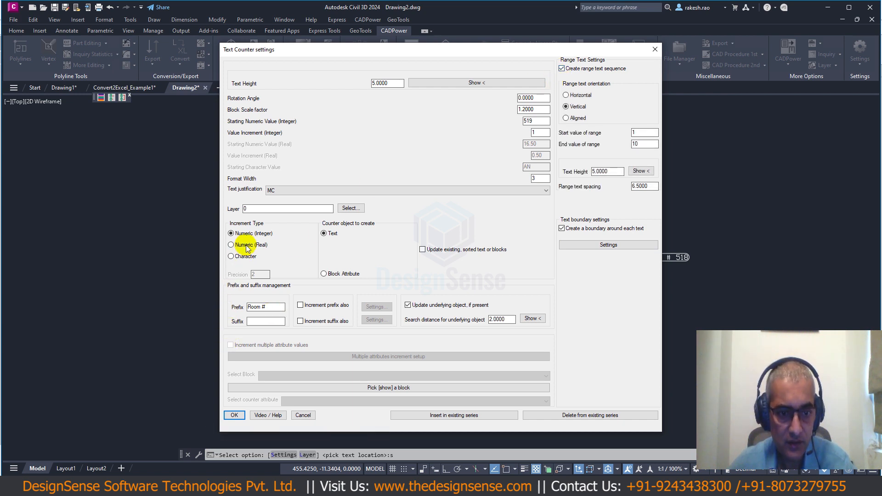
double_click(640, 133)
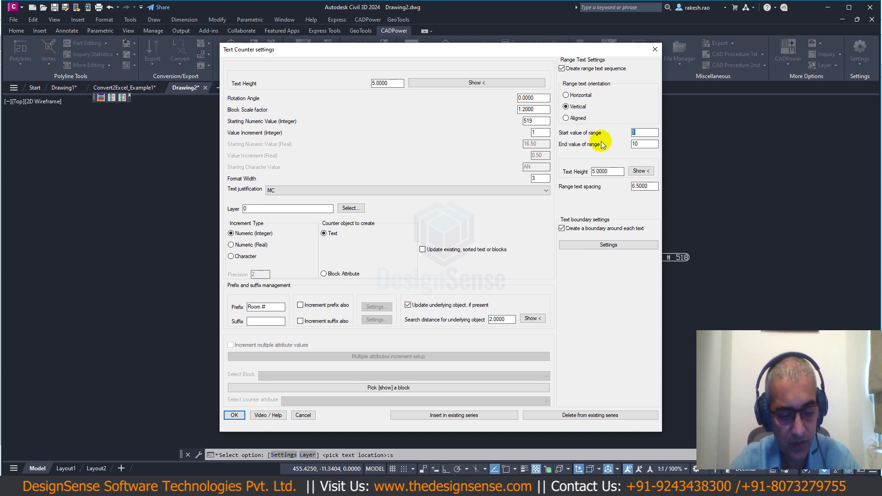
text(100)
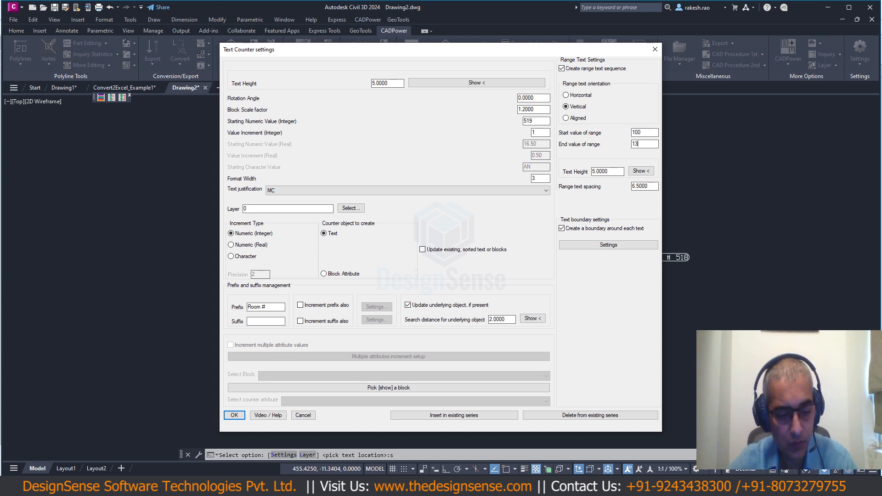
click(234, 415)
- Place the vertical column of slot-enclosed texts Room # 100 to Room # 130 beside the existing diagonal room labels
scroll(542, 258, down, 2)
middle_drag(557, 240, 315, 252)
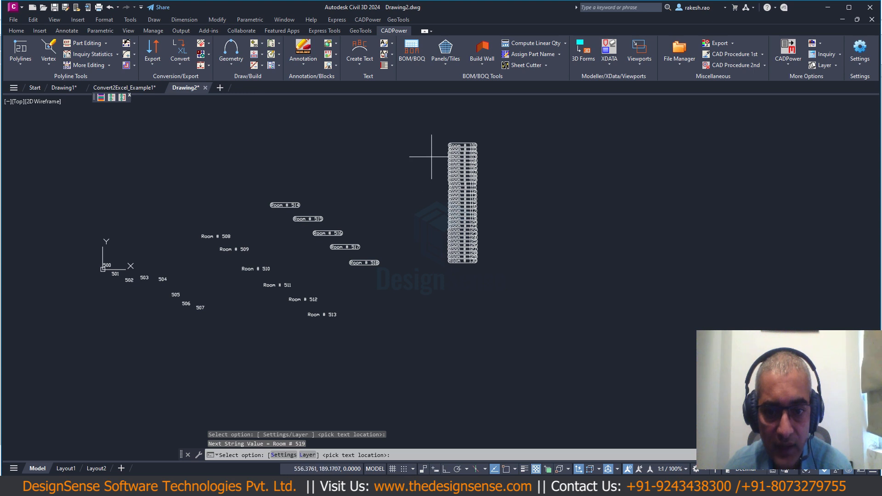
scroll(439, 149, up, 6)
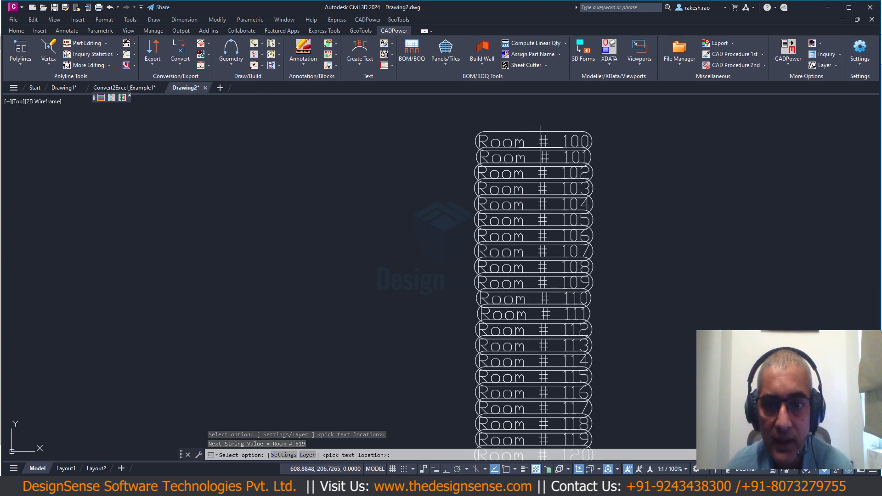
scroll(560, 312, down, 2)
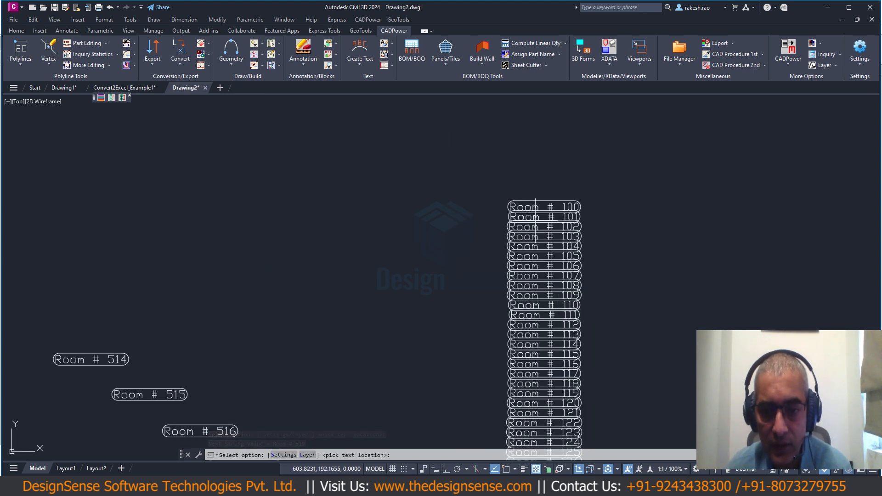
middle_drag(542, 235, 510, 164)
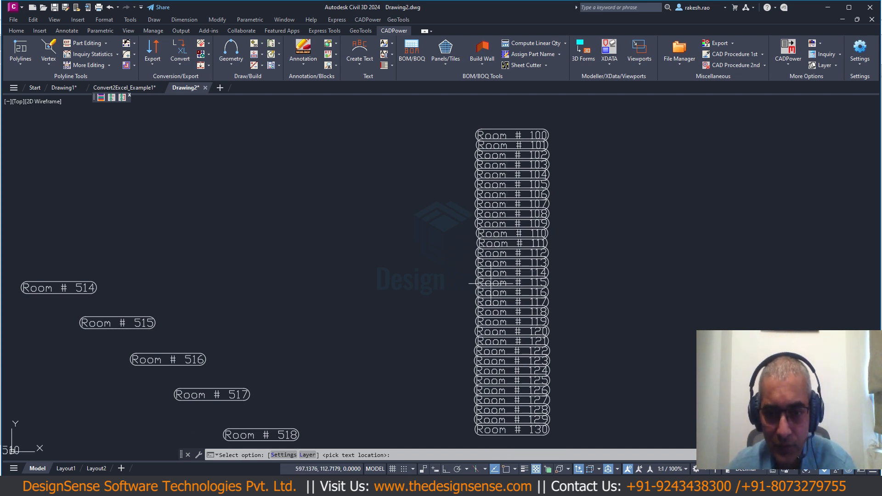
scroll(468, 290, down, 2)
key(Escape)
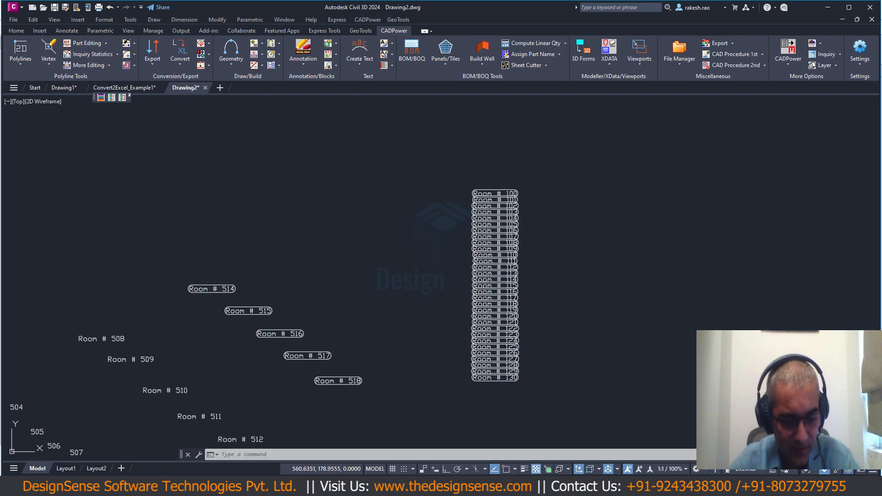
- Disable the boundary around each text and place an unenclosed column of Room # 100 to Room # 130 beside the enclosed one
text(s)
key(Return)
click(561, 228)
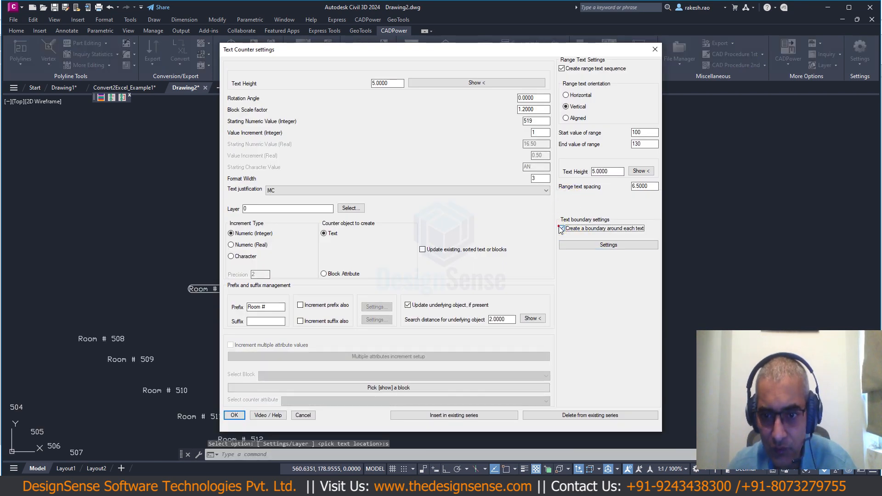
click(235, 416)
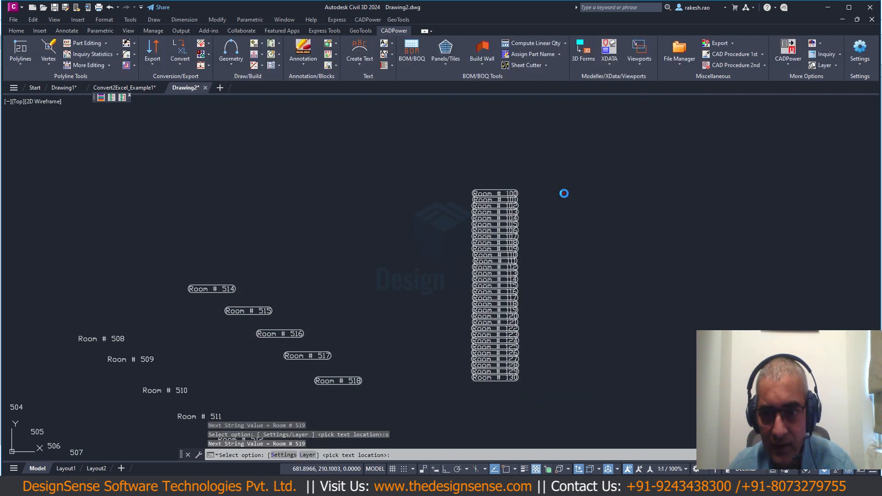
click(564, 194)
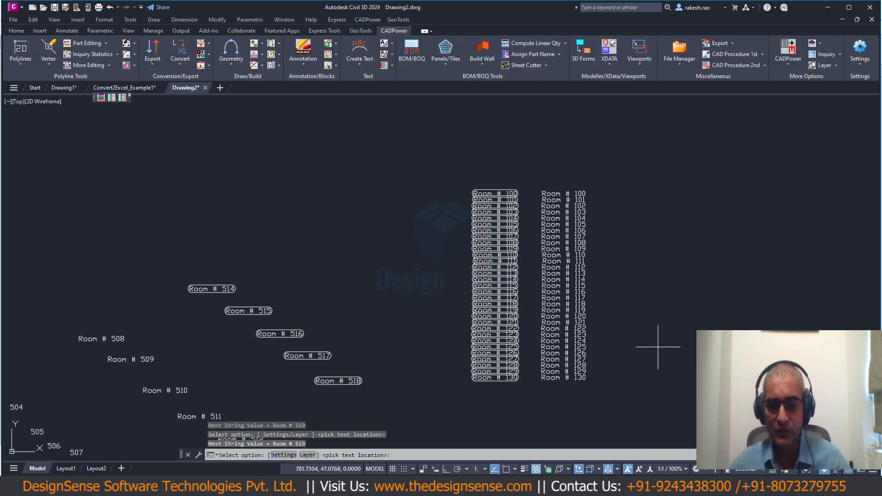
key(Return)
scroll(613, 302, up, 2)
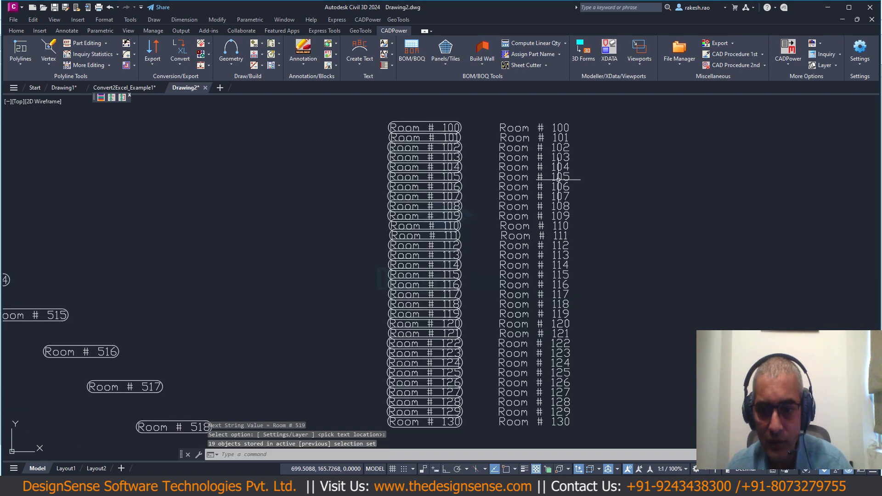
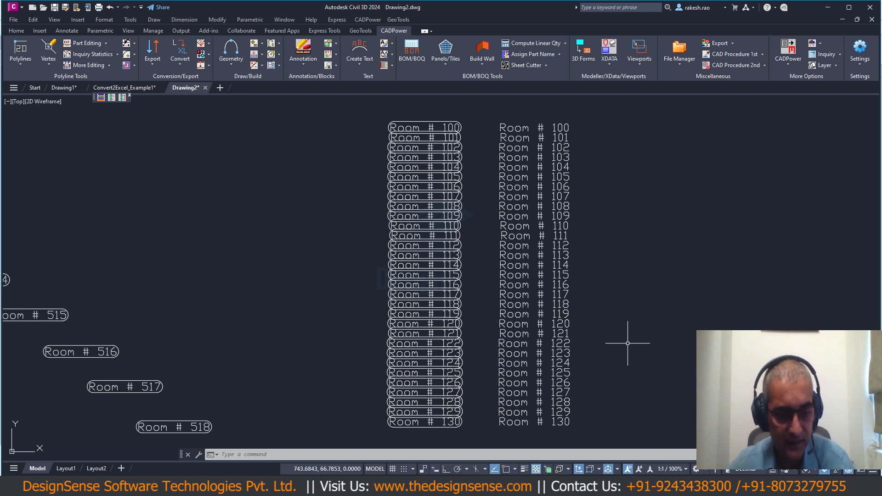
- Set the text counter to Character increments starting at AA, with the prefix cleared
key(Return)
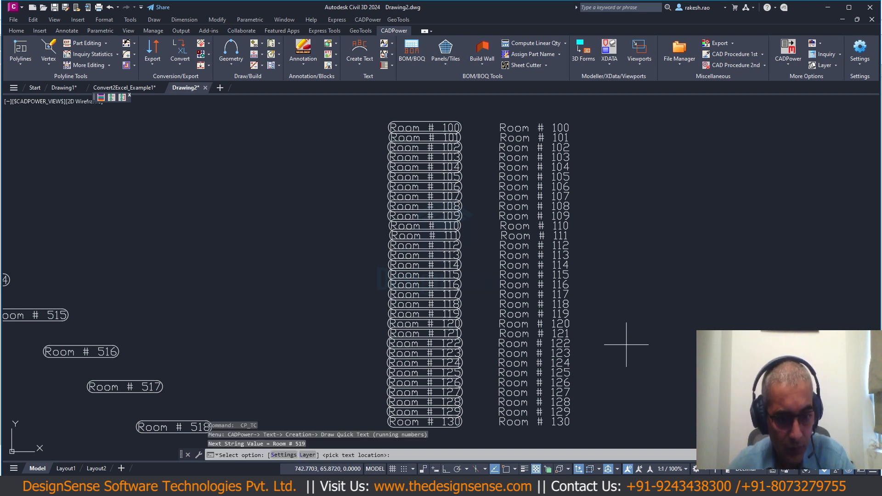
text(s)
key(Return)
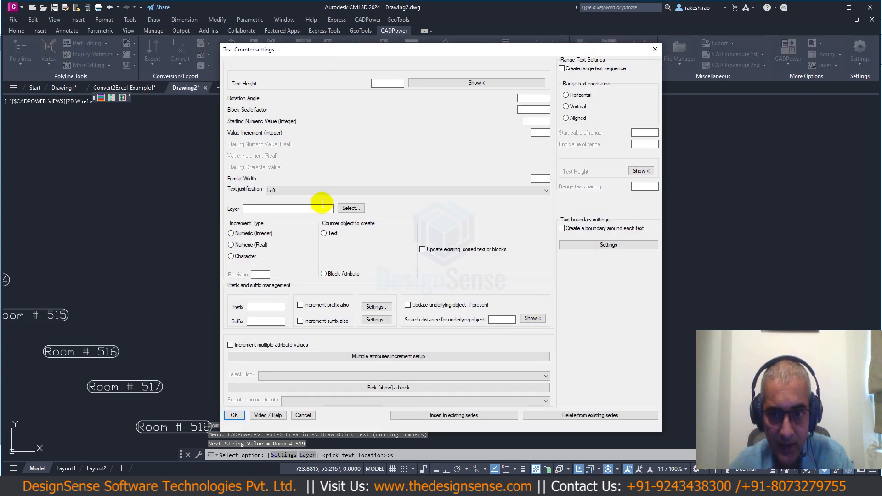
click(231, 257)
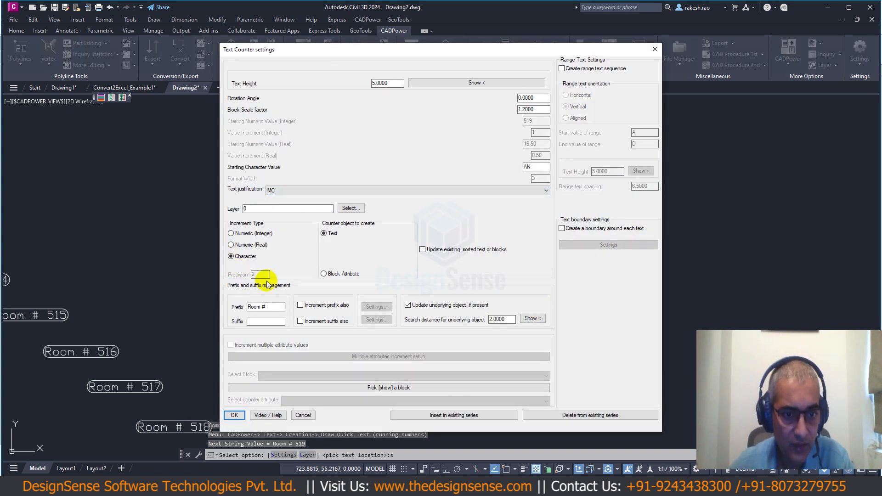
drag(278, 307, 203, 310)
key(BackSpace)
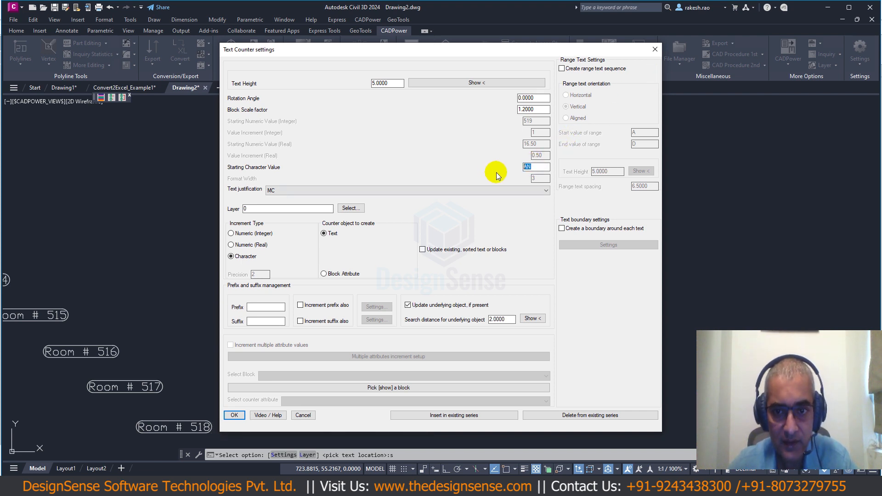
text(AA)
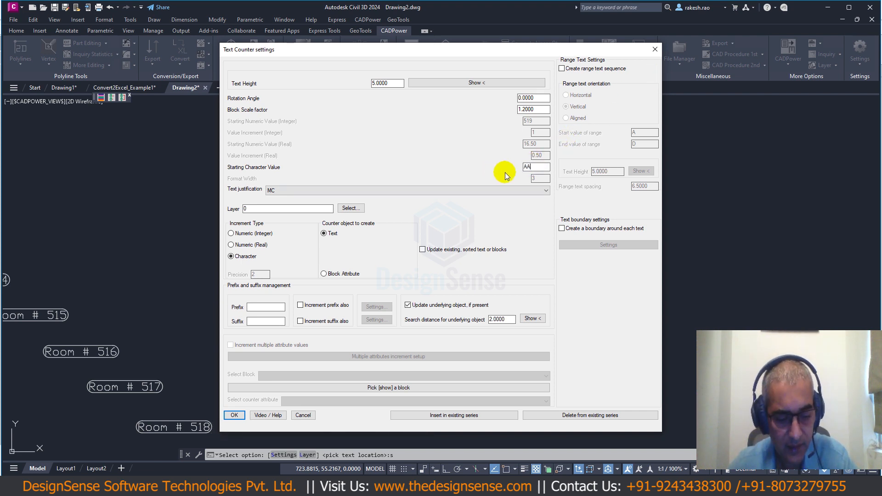
- Create a vertical range text sequence from AA to AK and place it beside the unenclosed room column
click(562, 69)
click(645, 137)
text(A)
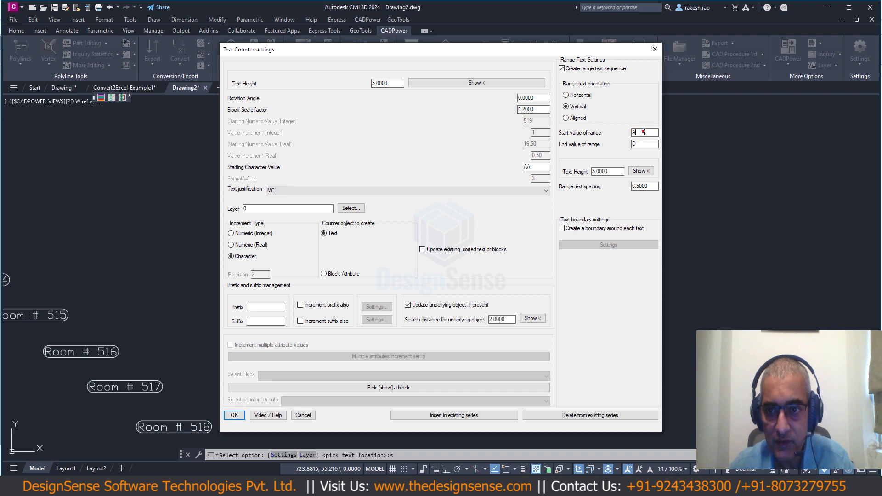
double_click(643, 145)
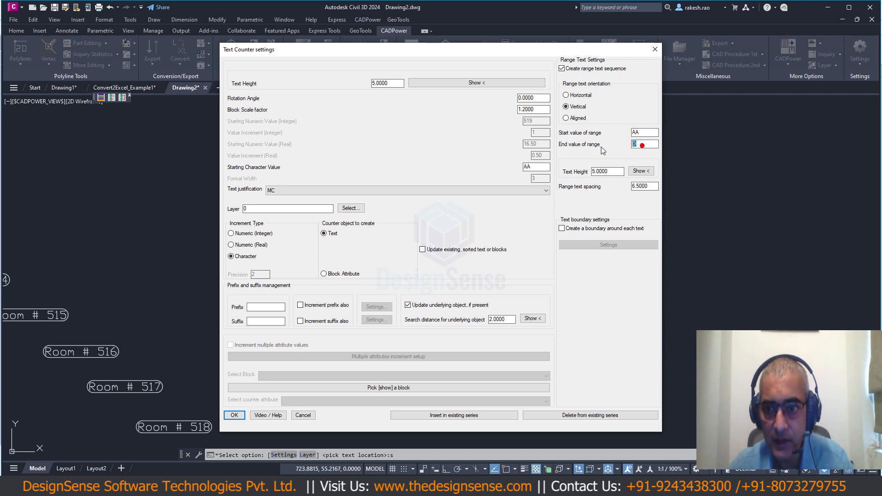
text(AK)
double_click(609, 171)
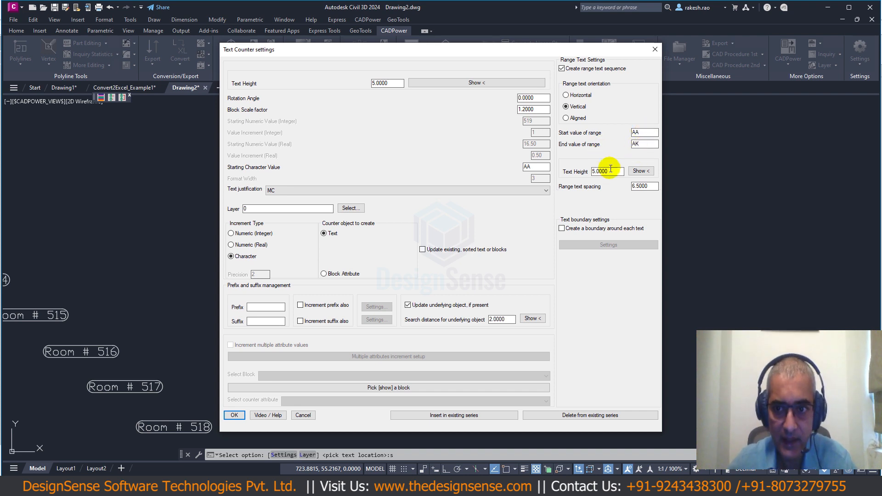
click(234, 414)
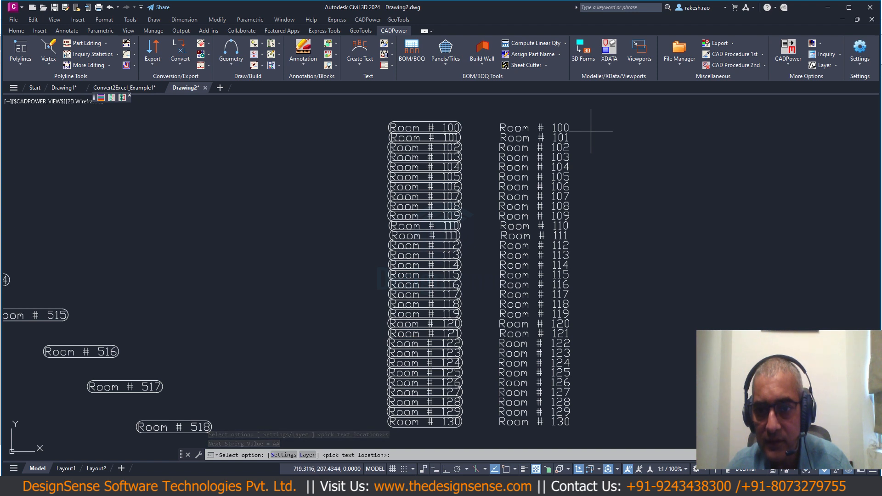
click(591, 131)
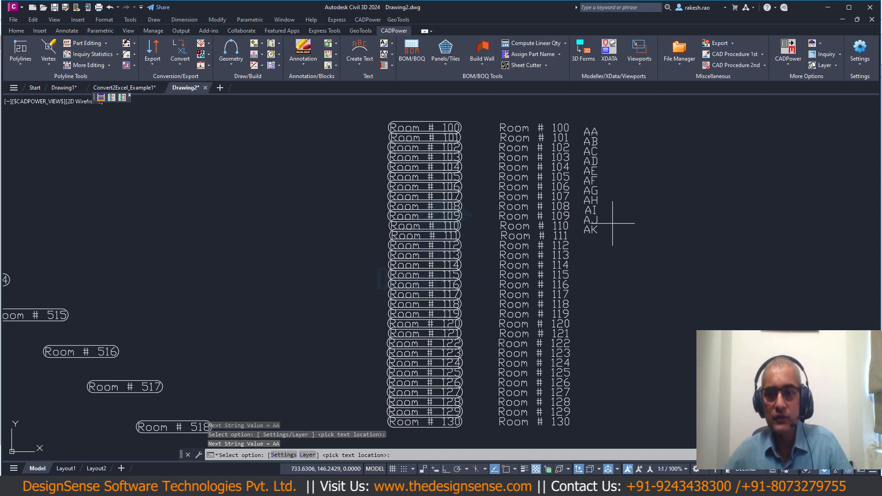
text(m)
key(Return)
click(577, 113)
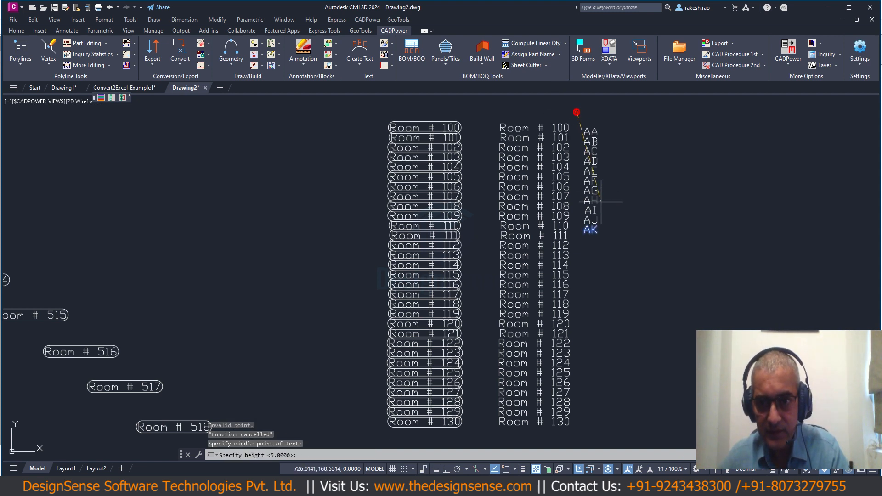
key(Escape)
- Move the AA to AK text column up slightly so its rows line up with Room # 100 to Room # 110
text(m)
key(Return)
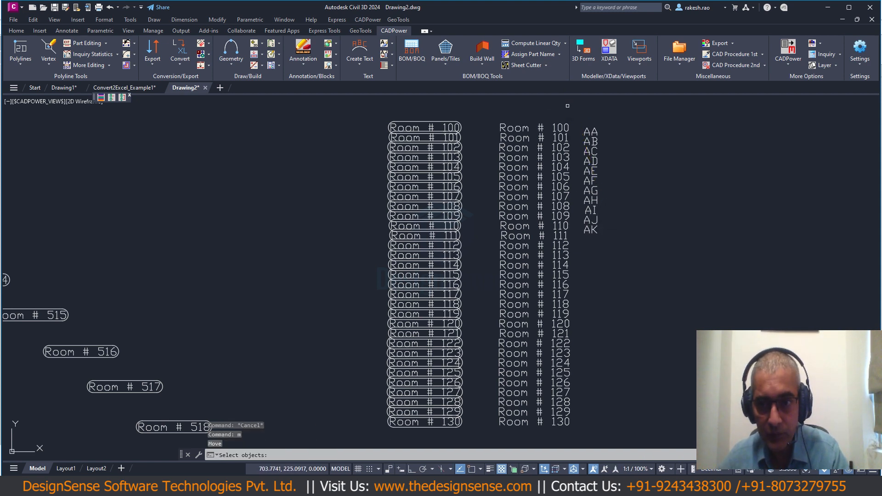
click(577, 115)
click(628, 253)
key(Return)
click(628, 253)
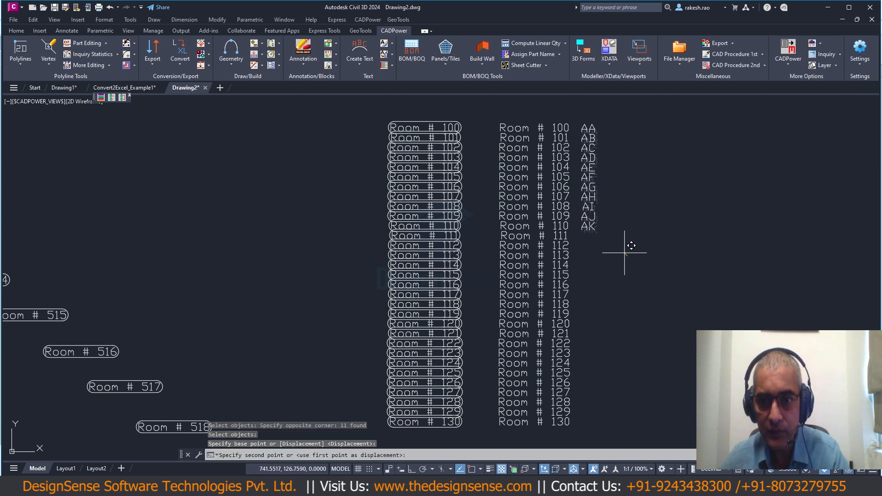
click(624, 253)
- Delete the texts Room # 111 to Room # 130 from the unenclosed column
middle_drag(611, 270, 612, 217)
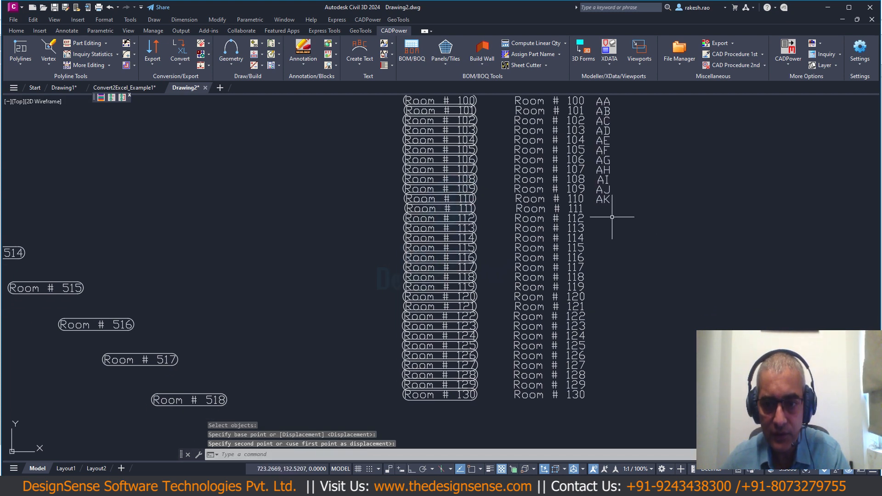
click(505, 211)
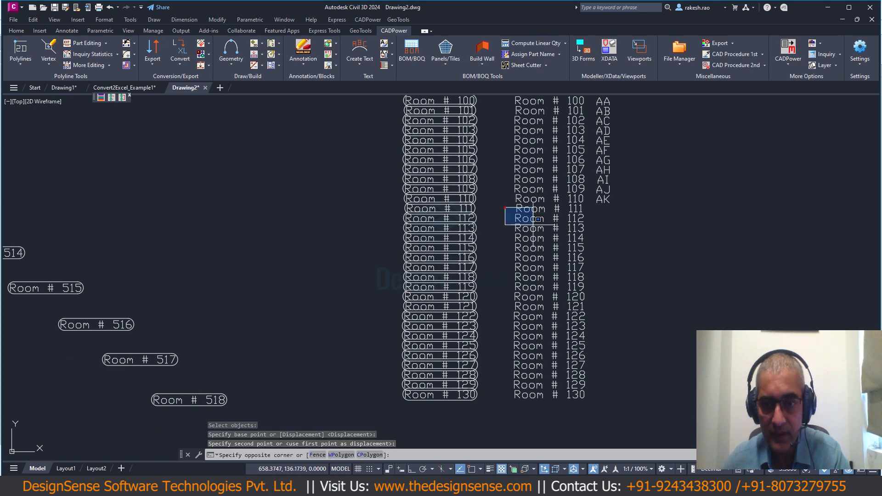
click(644, 403)
key(Delete)
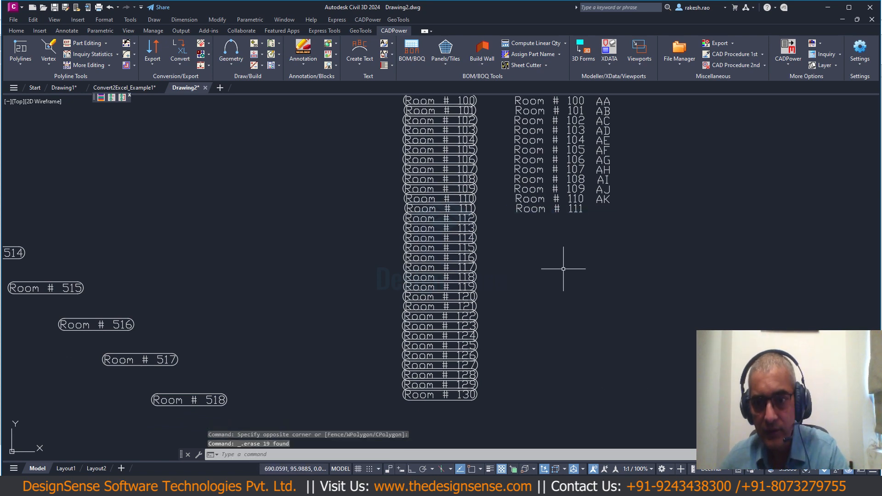
click(586, 210)
click(569, 207)
key(Delete)
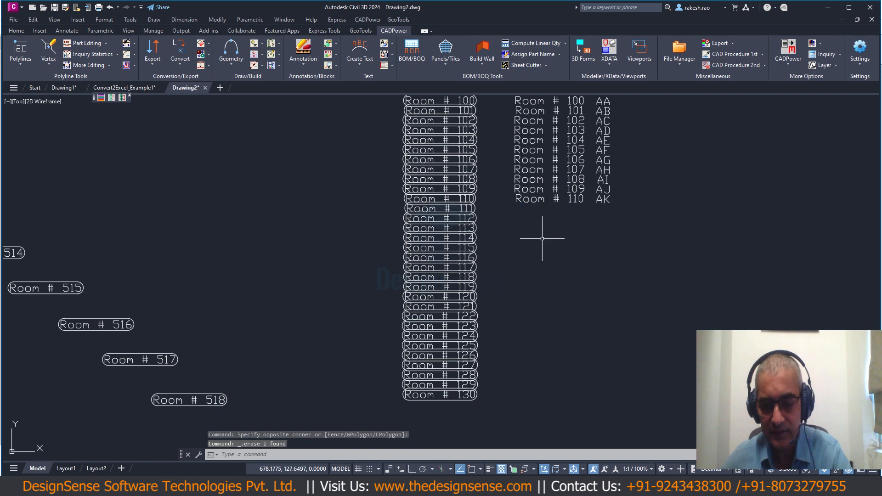
- Start exporting columns of text to CSV and set the output file to Drawing2_CSV_EXPORT.CSV on the F: drive
scroll(540, 255, down, 3)
scroll(545, 248, up, 4)
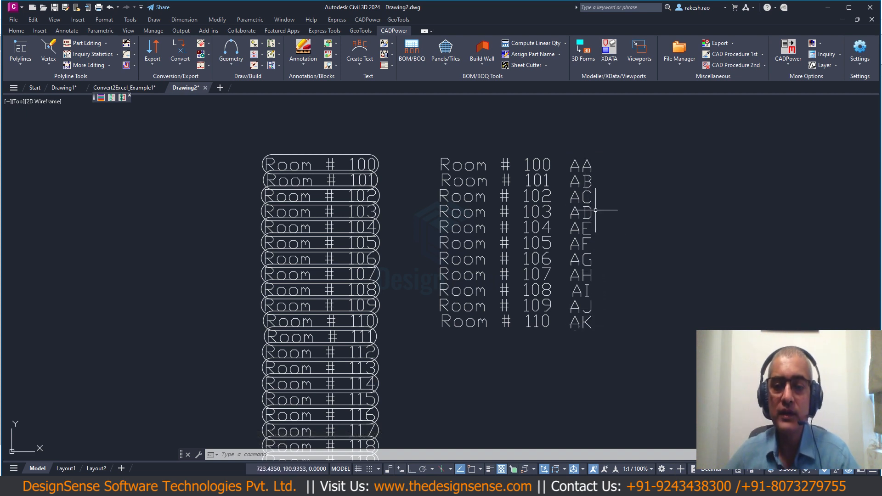
click(368, 20)
click(370, 86)
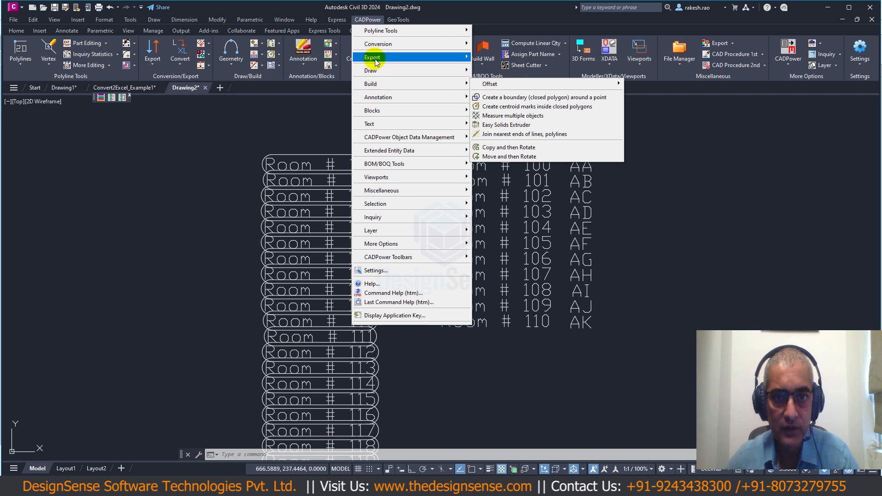
mouse_move(373, 57)
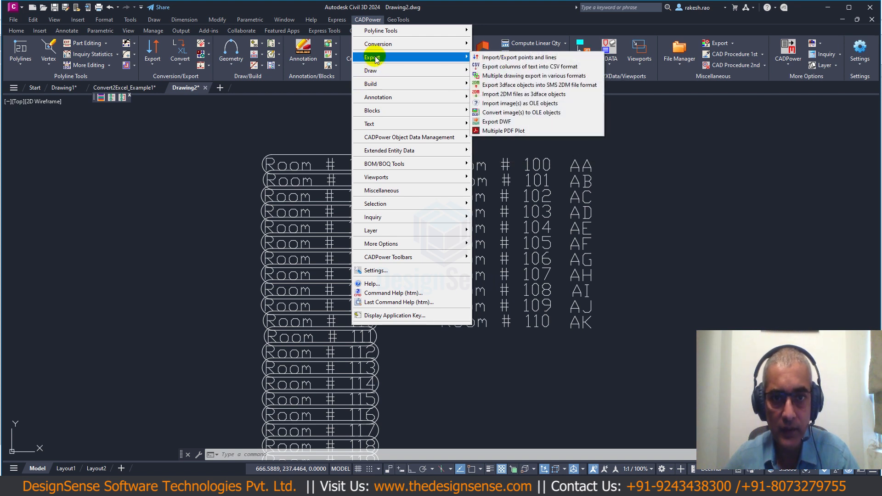
click(497, 68)
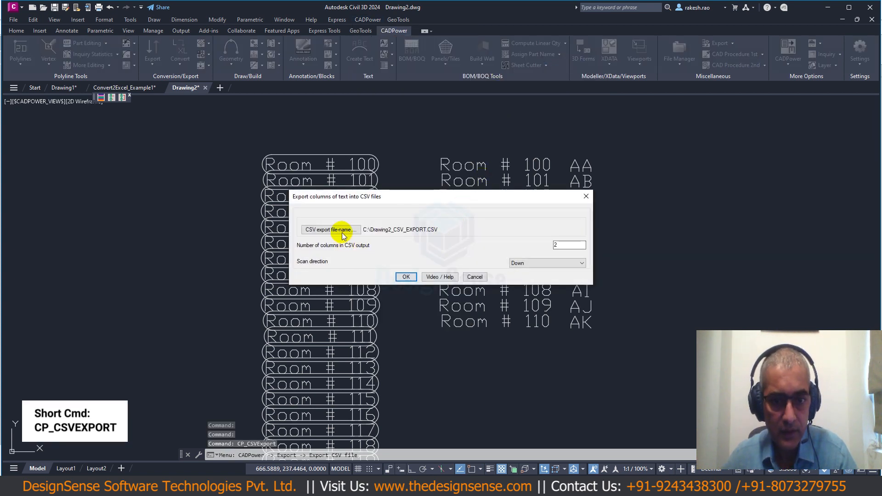
click(330, 229)
click(377, 169)
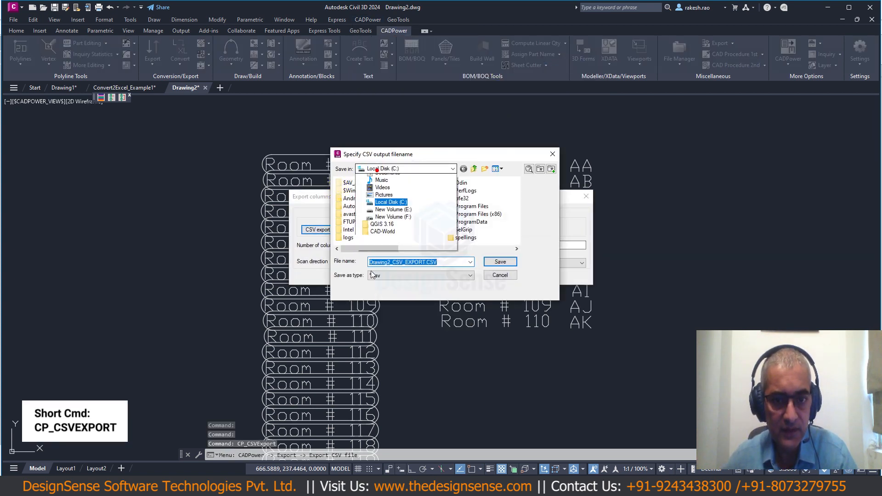
click(391, 301)
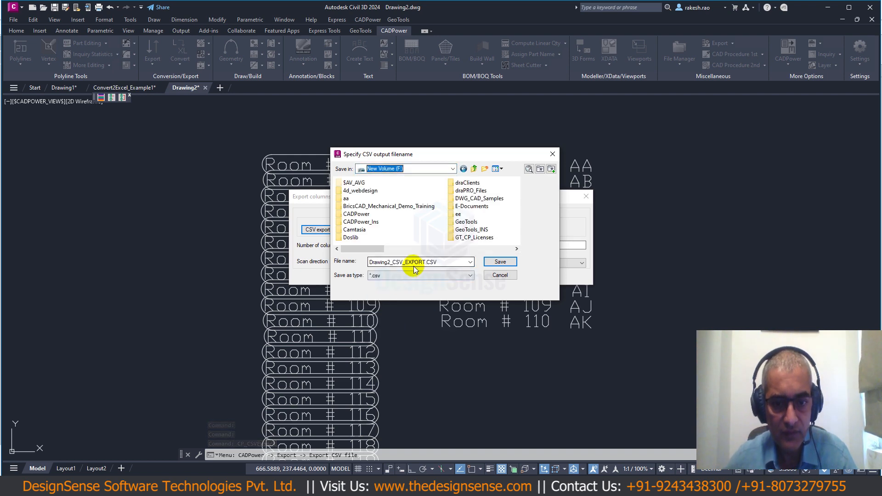
click(496, 261)
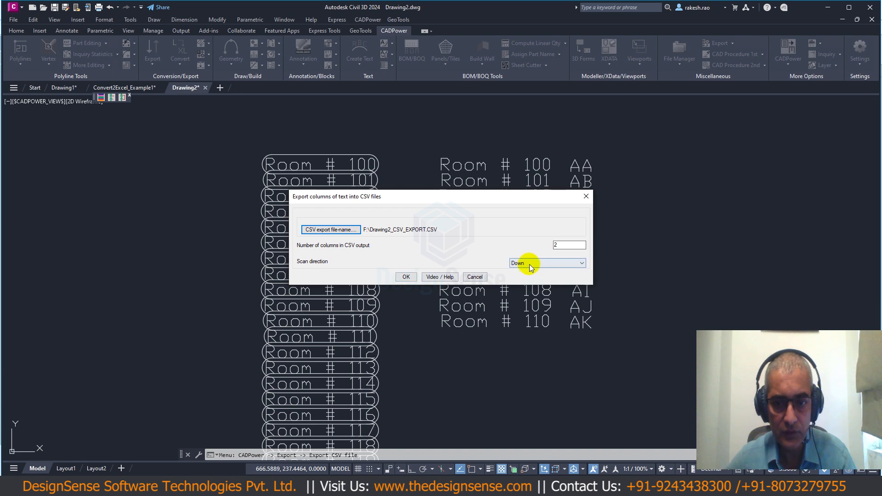
- Export two columns scanned downward, with Room # 100 to Room # 110 as column 1 and AA to AK as column 2
click(405, 277)
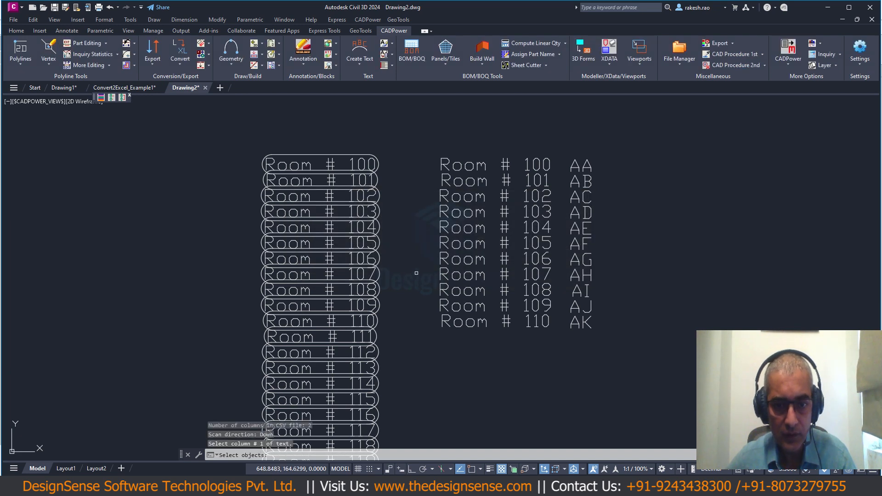
click(492, 126)
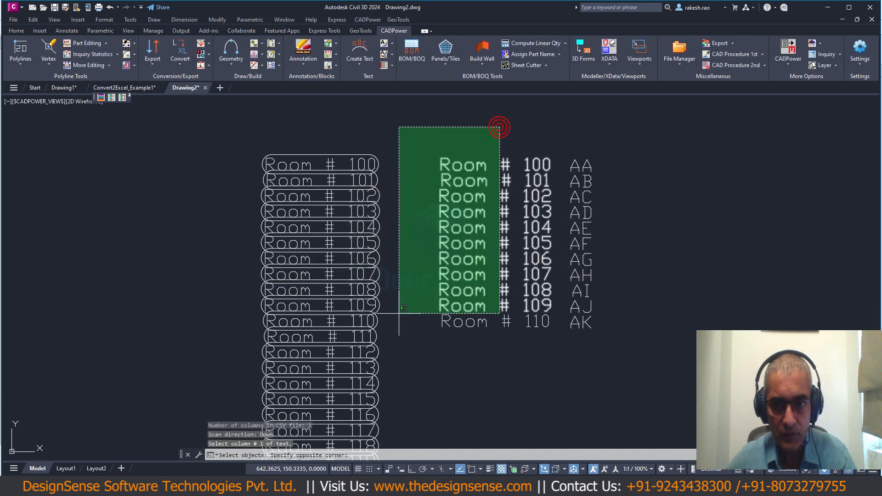
click(397, 348)
key(Return)
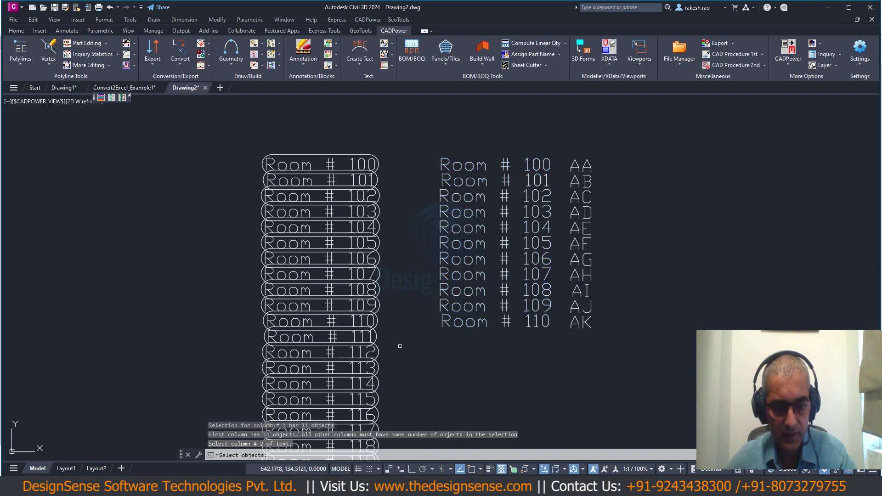
click(625, 125)
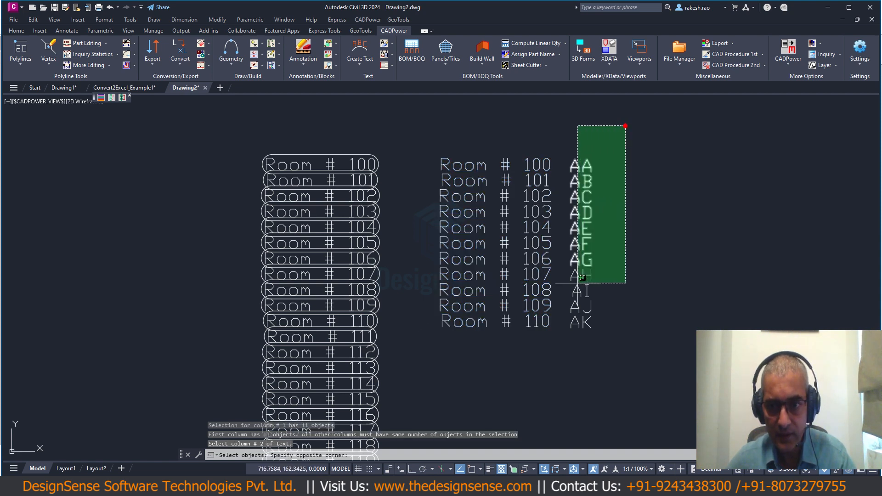
click(555, 345)
key(Return)
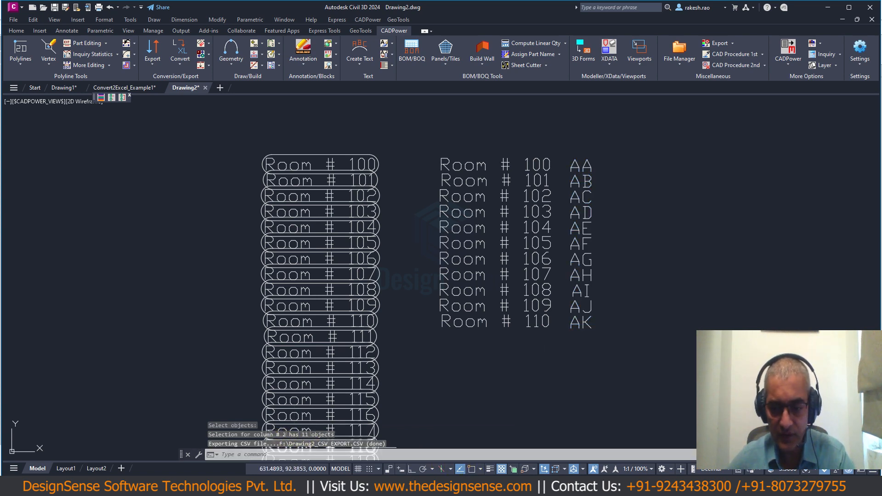
- Switch to Total Commander, go to the root of the F: drive and open Drawing2_CSV_EXPORT.CSV to check both exported columns
key(alt+Tab)
click(260, 237)
key(ctrl+backslash)
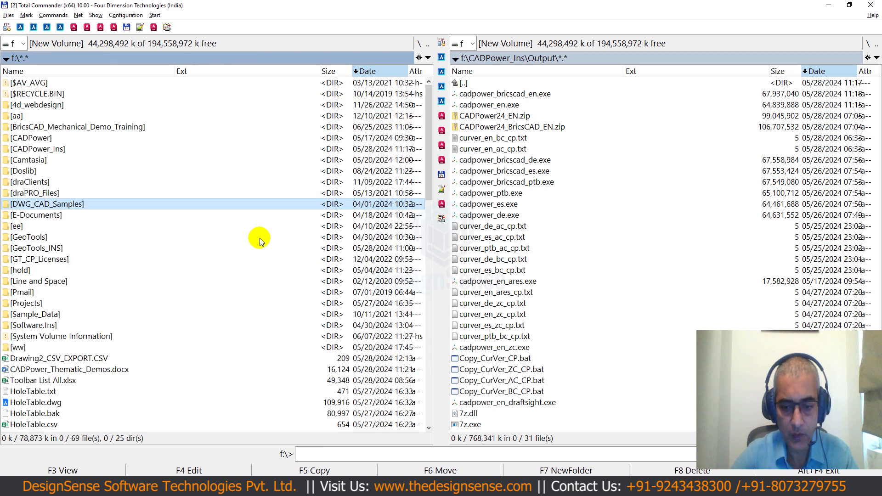
key(Down)
key(Down)
key(Down)
key(Down)
key(Down)
key(Down)
key(Down)
key(Down)
key(Down)
key(Down)
key(Down)
key(Down)
key(Down)
key(Down)
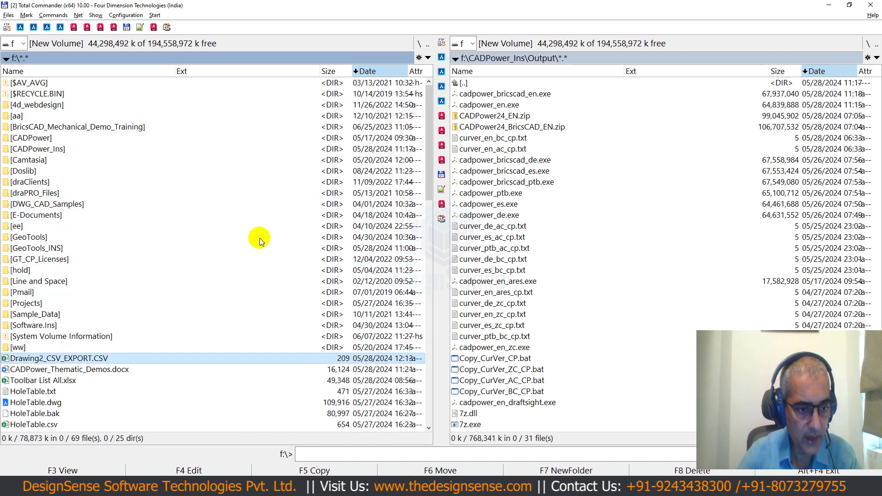
key(Return)
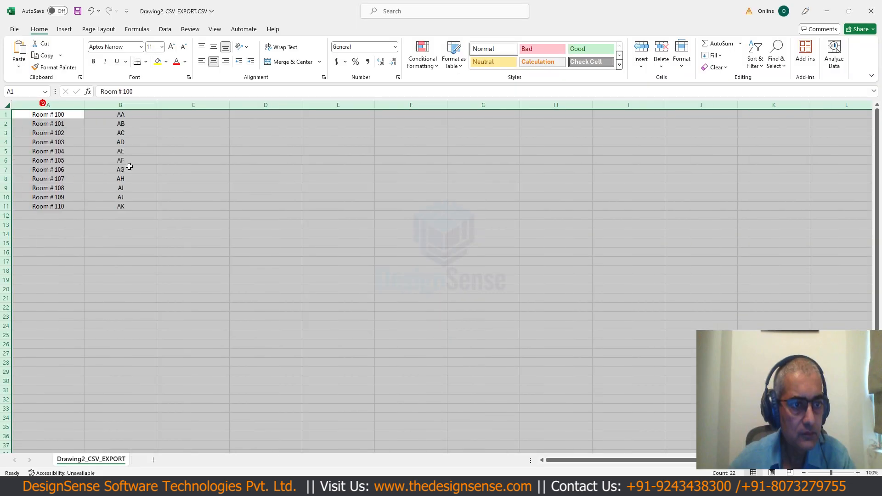
drag(193, 228, 196, 234)
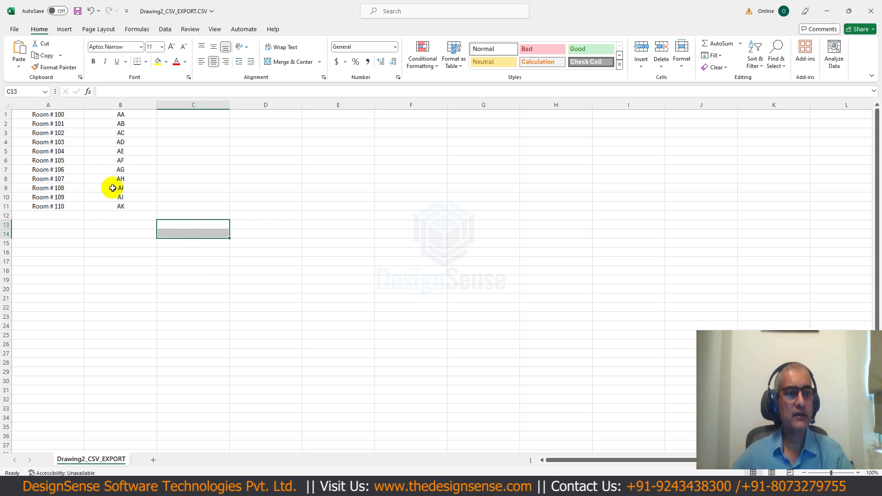
- Close the exported CSV in Excel and switch back to Drawing2.dwg in Civil 3D
click(871, 11)
click(461, 259)
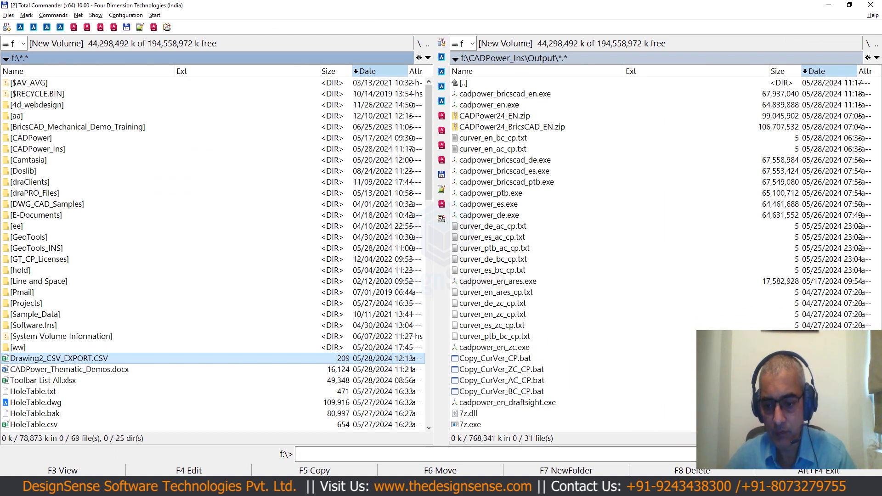
click(697, 486)
click(788, 449)
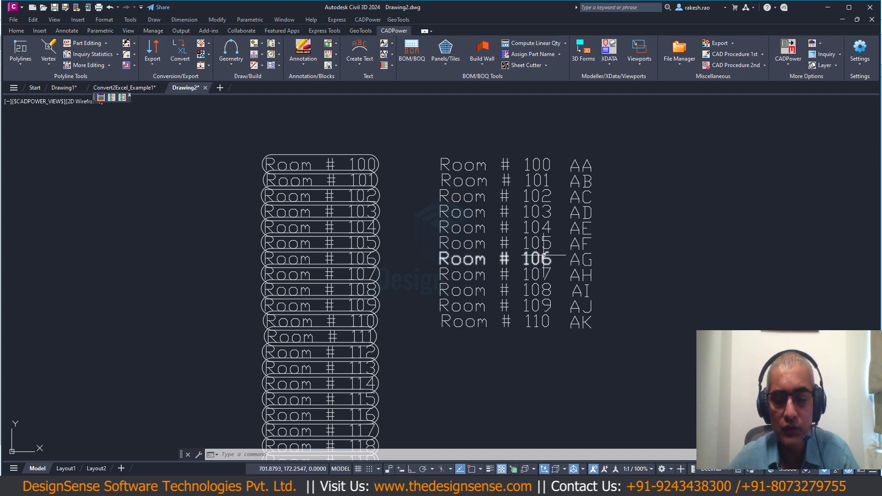
scroll(409, 244, down, 2)
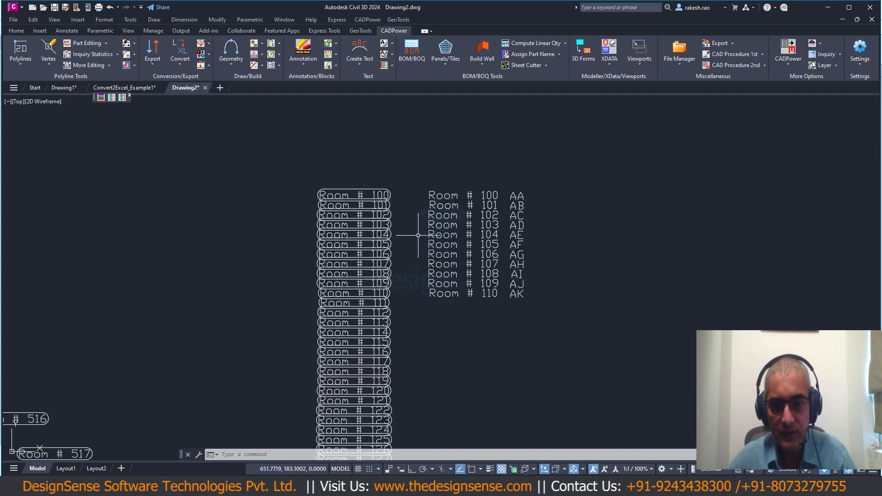
scroll(418, 235, down, 3)
middle_drag(435, 239, 533, 212)
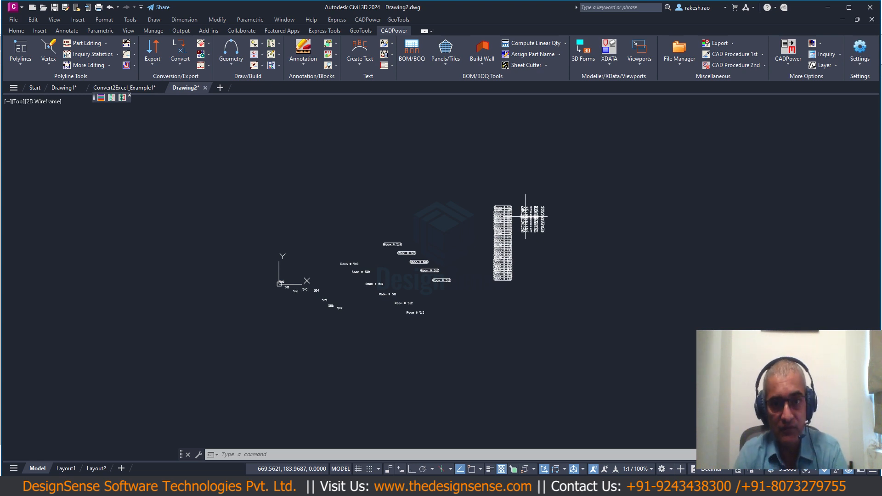
scroll(483, 227, up, 8)
middle_drag(559, 214, 316, 245)
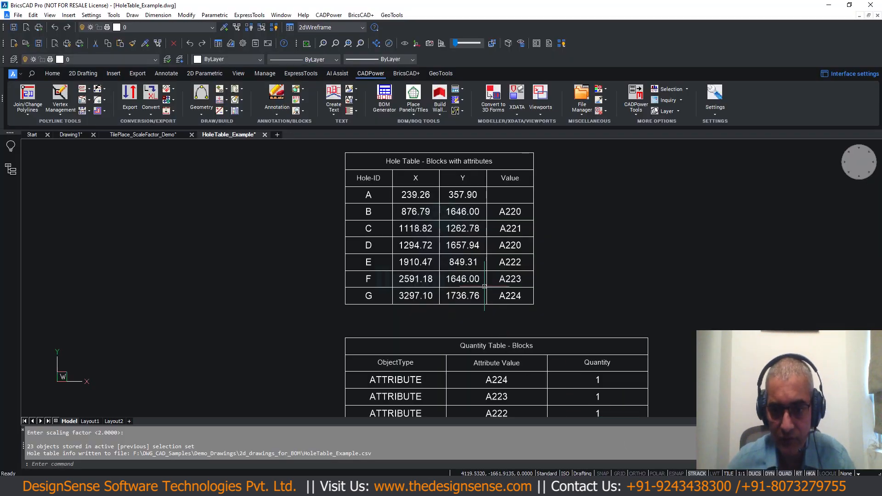
- View the hole and quantity tables of HoleTable_Example.dwg in BricsCAD, and return to Drawing2.dwg in Civil 3D
click(439, 229)
key(Escape)
scroll(439, 229, down, 8)
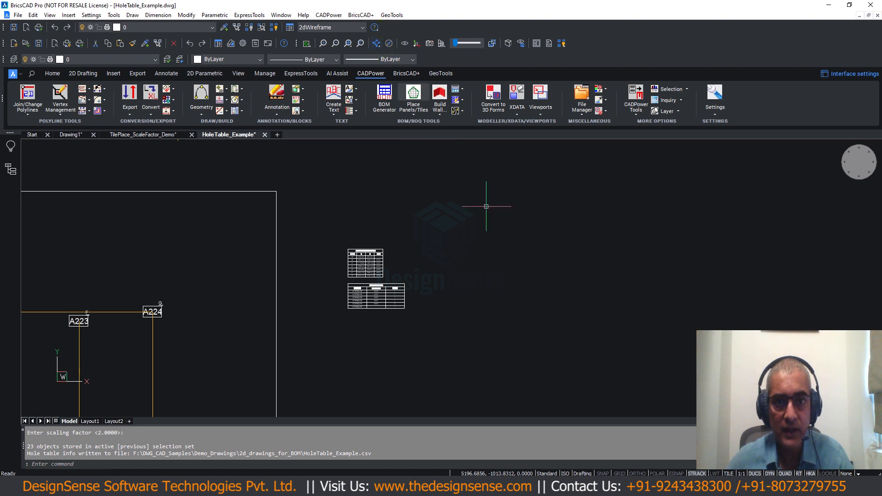
mouse_move(697, 485)
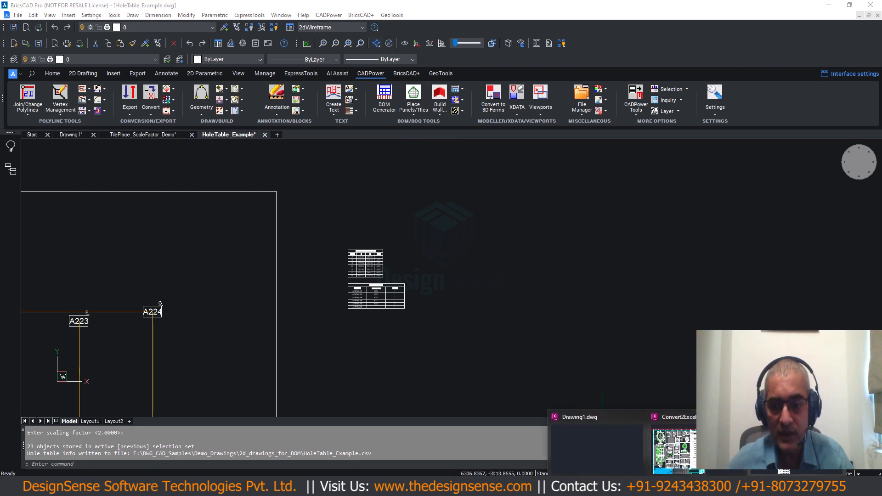
click(788, 446)
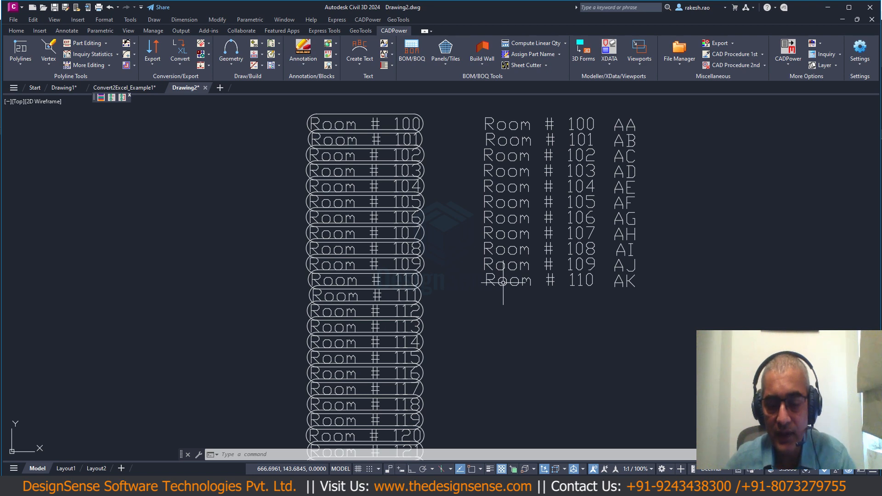
click(368, 20)
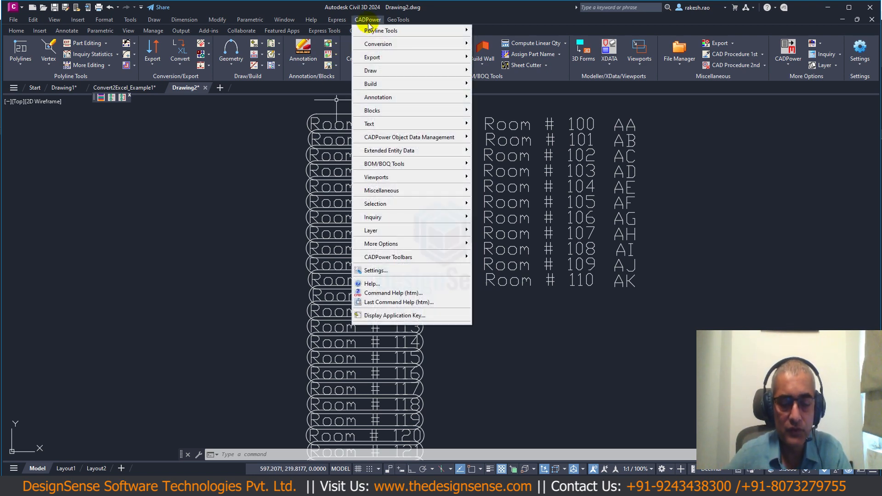
mouse_move(371, 71)
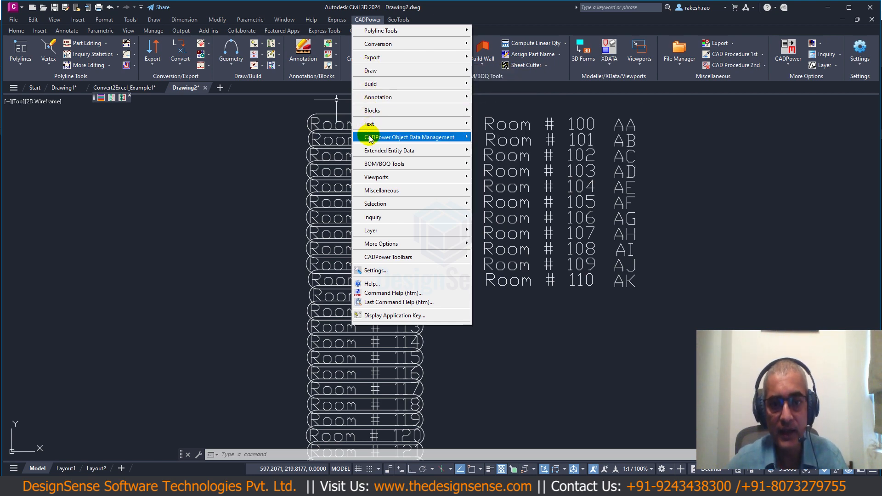
mouse_move(365, 153)
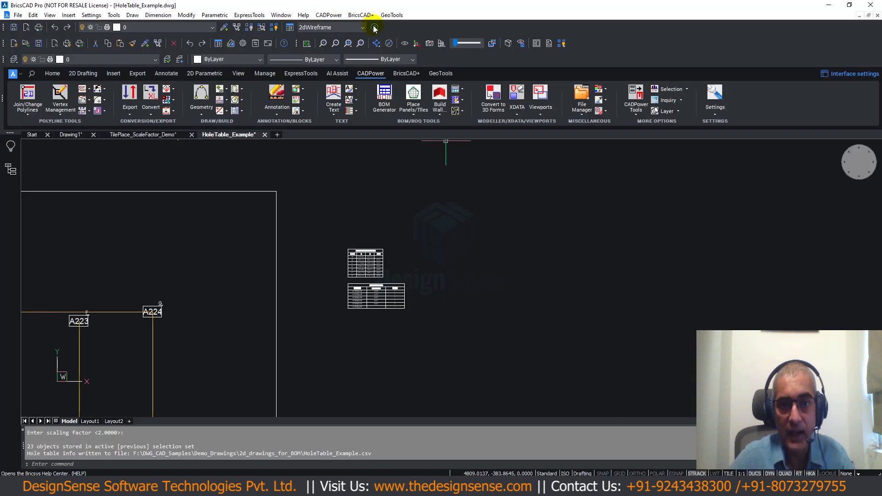
click(339, 15)
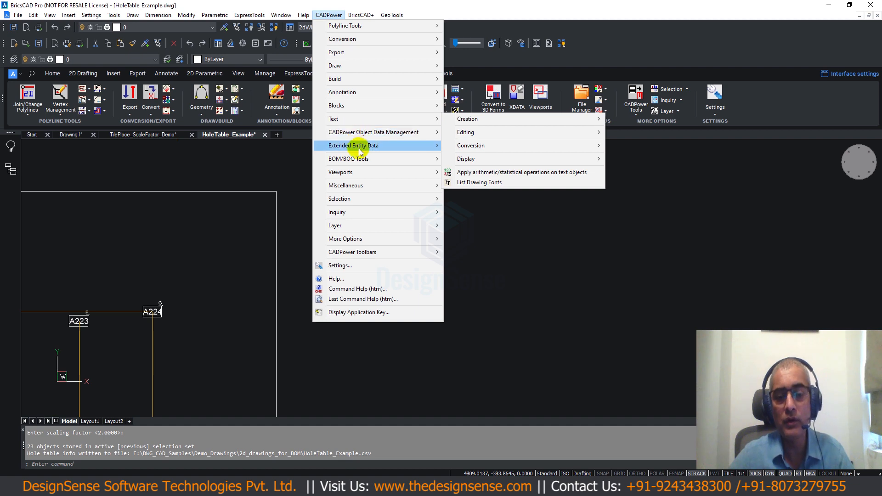
mouse_move(362, 152)
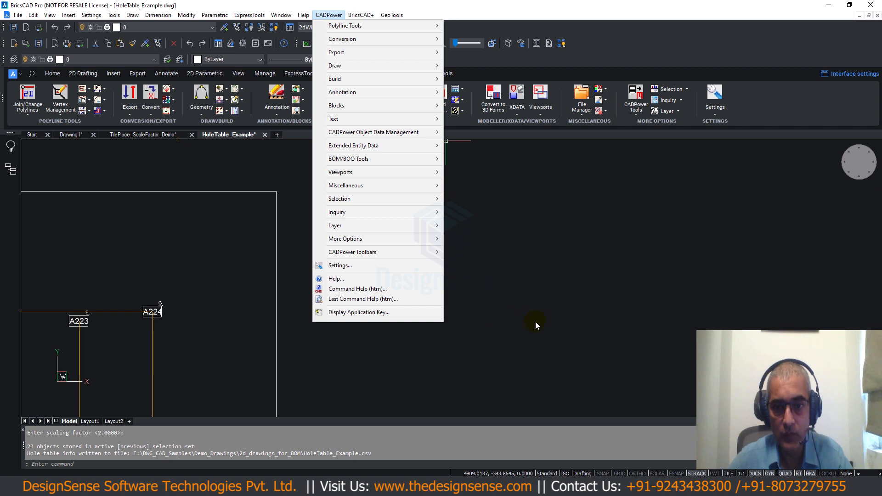
click(490, 342)
click(475, 351)
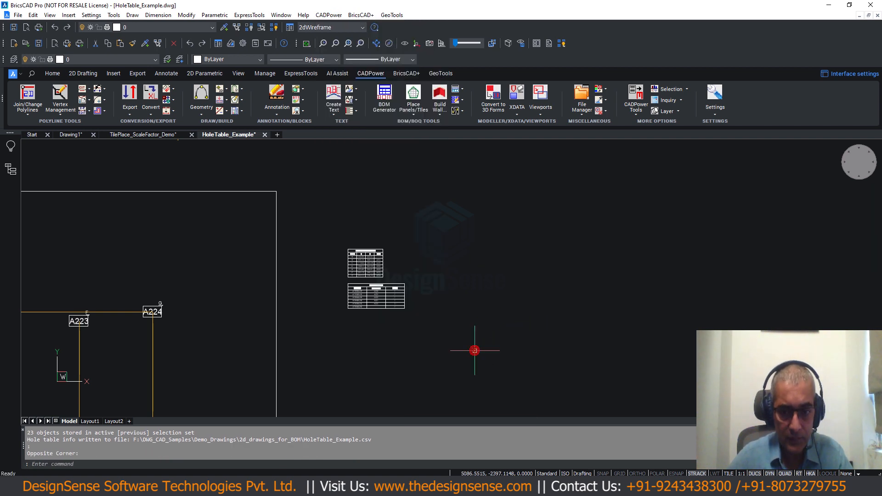